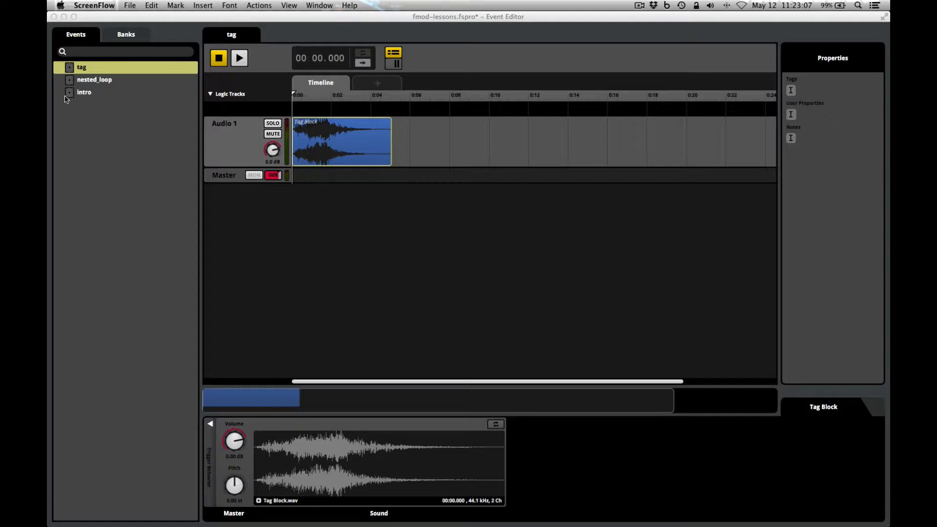
Step: Create a new event named layered_loop
right_click(83, 117)
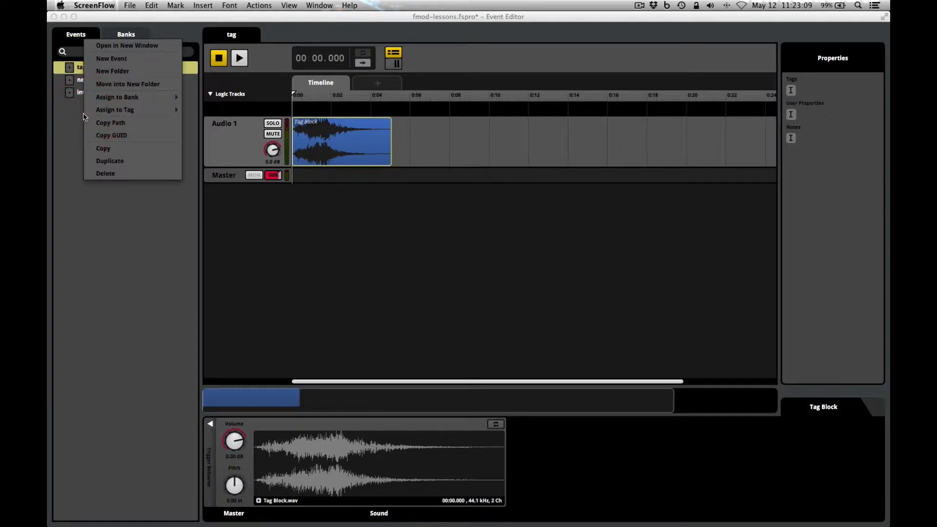
left_click(128, 59)
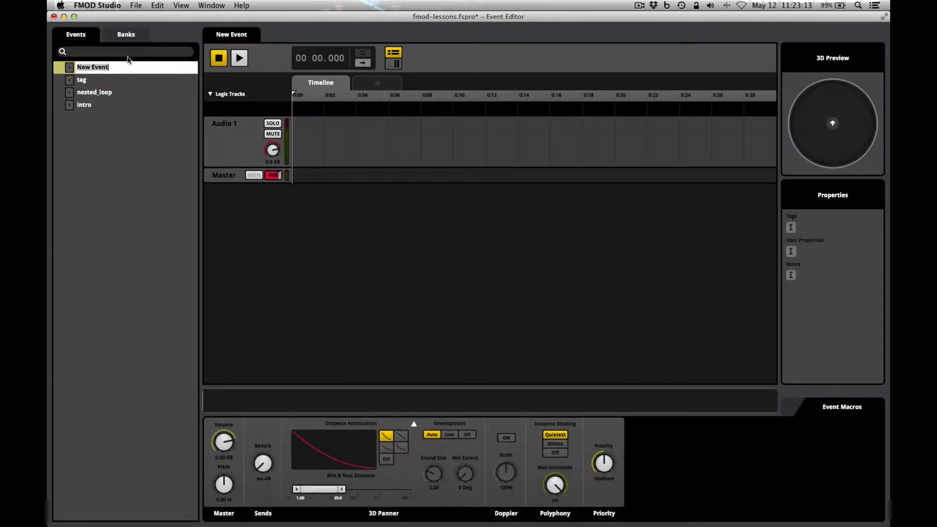
type("layered_loop")
key("Return")
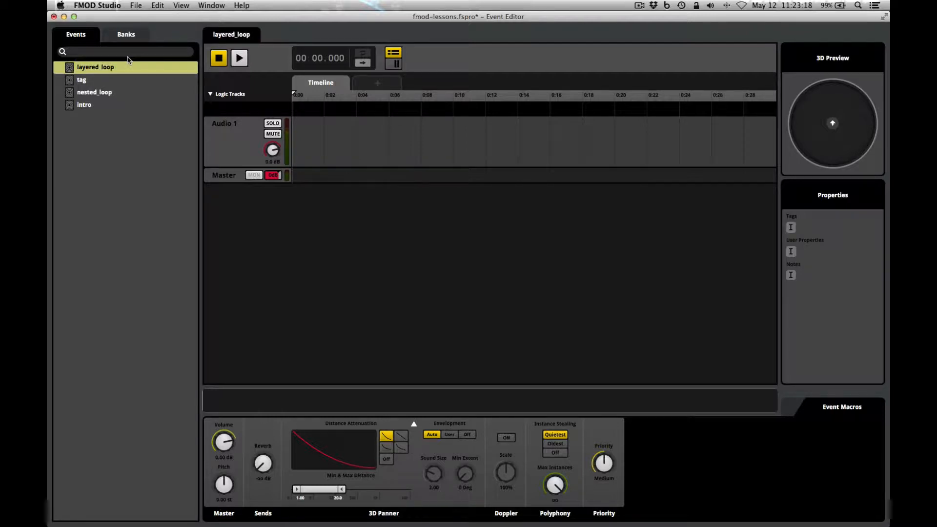
Step: Delete the 3D Panner from the master track of the layered_loop event
left_click(231, 177)
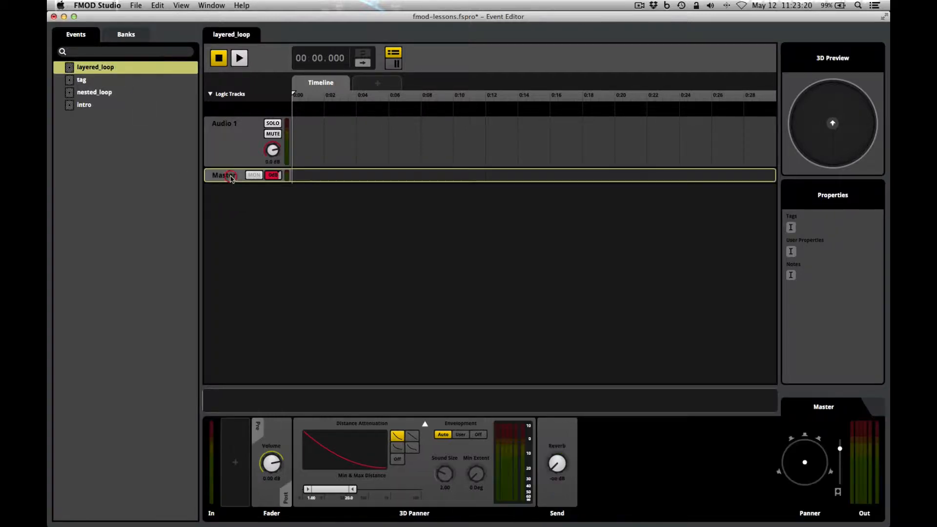
left_click(397, 470)
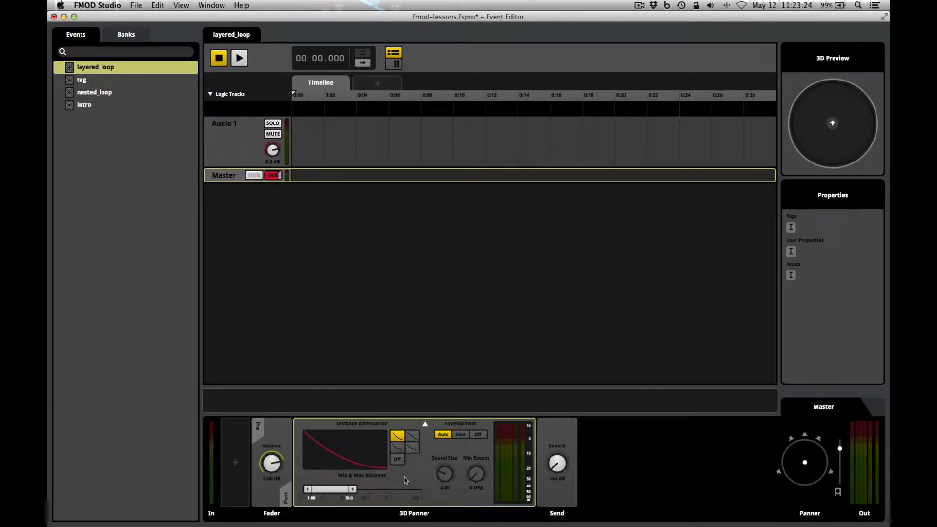
right_click(404, 479)
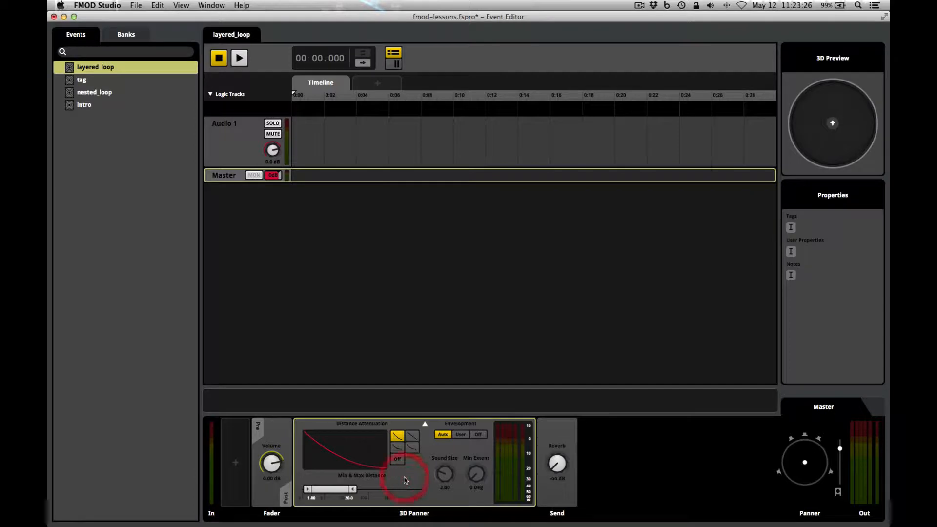
left_click(438, 396)
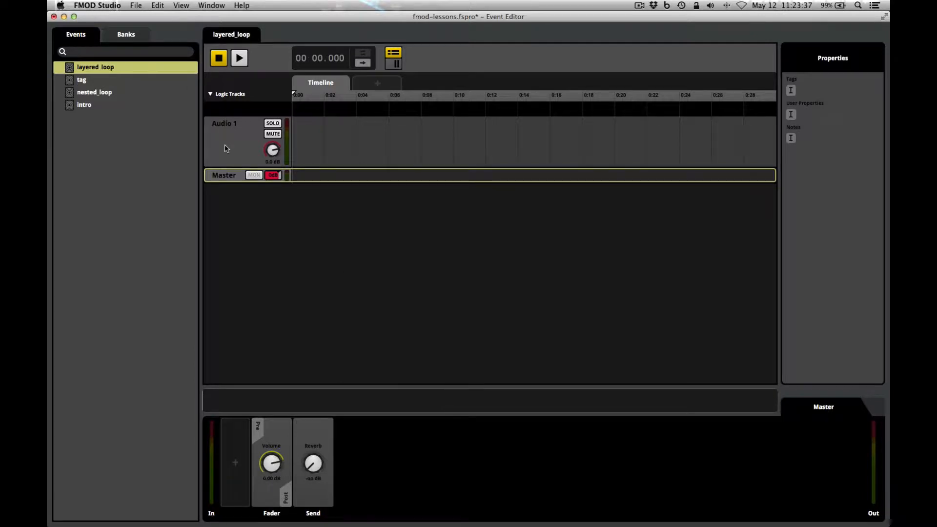
Step: Import Loop Layer 1.wav, Loop Layer 2.wav and Loop Layer 3.wav from the Thomas-CM4G-wavs folder and move the Audio Bin off the tracks
left_click(136, 6)
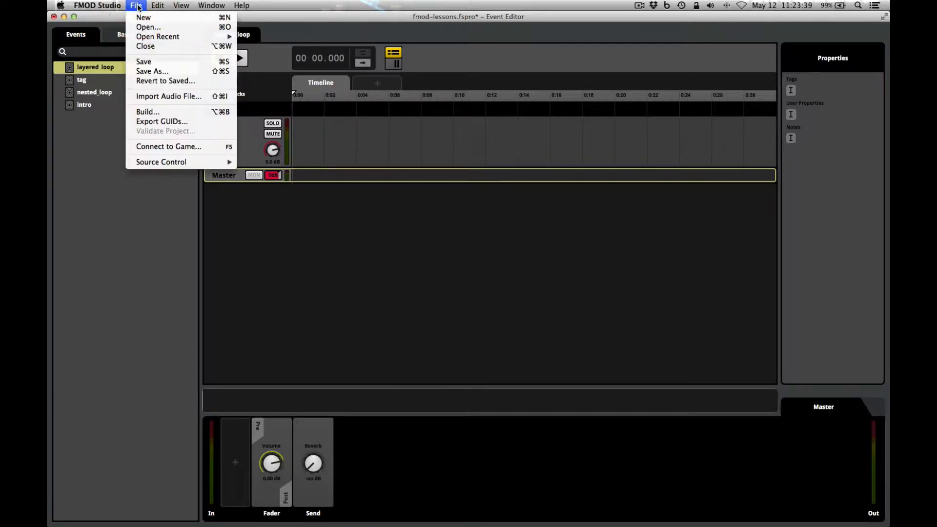
left_click(156, 97)
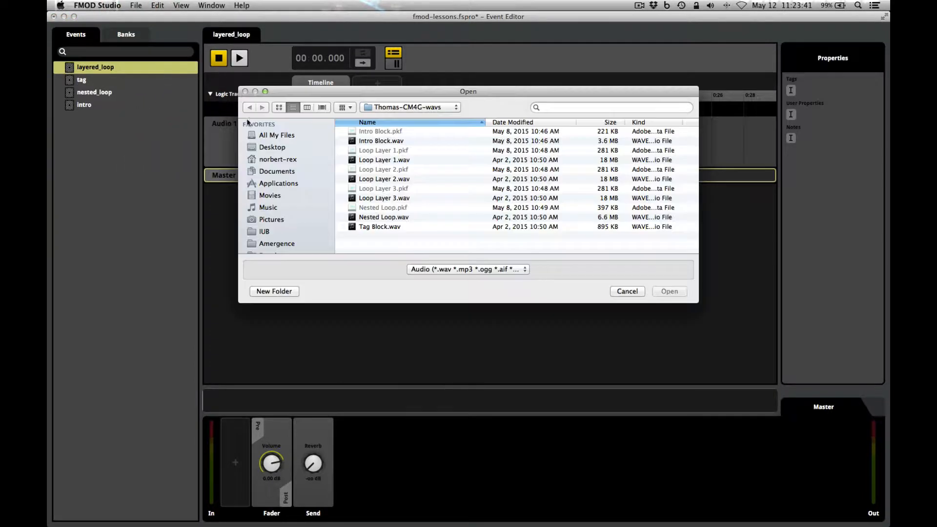
left_click(388, 160)
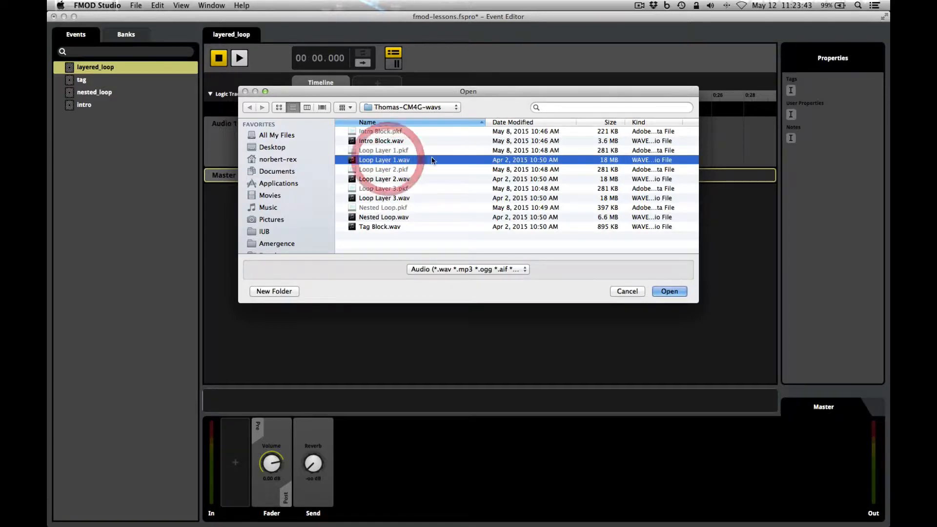
left_click(405, 179, "super")
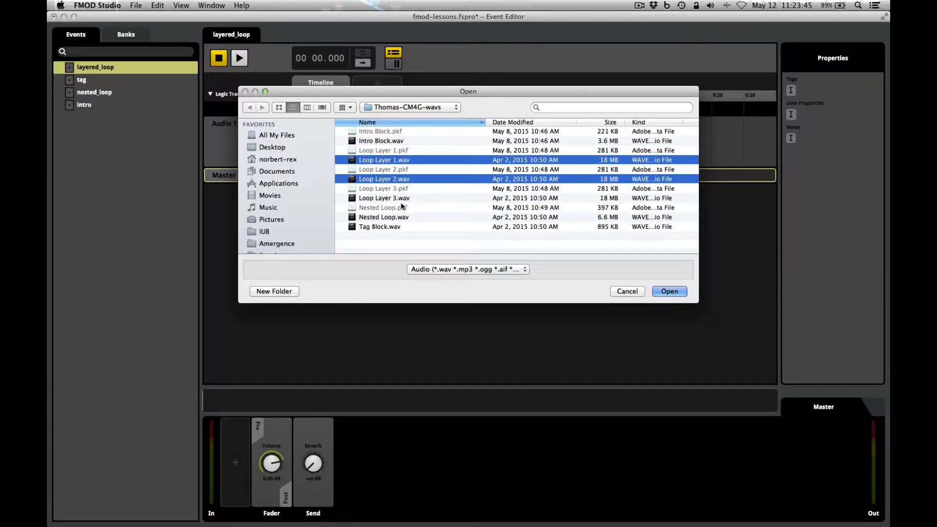
left_click(401, 198, "super")
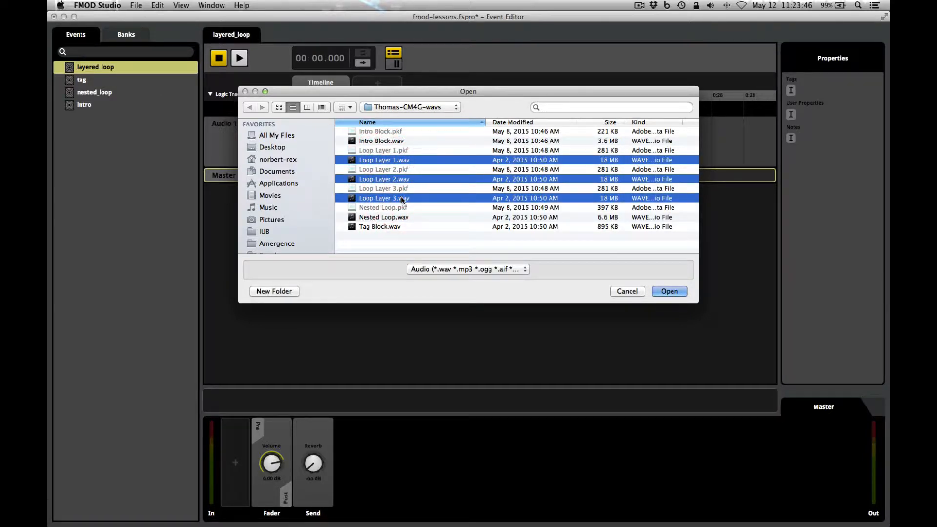
left_click(669, 291)
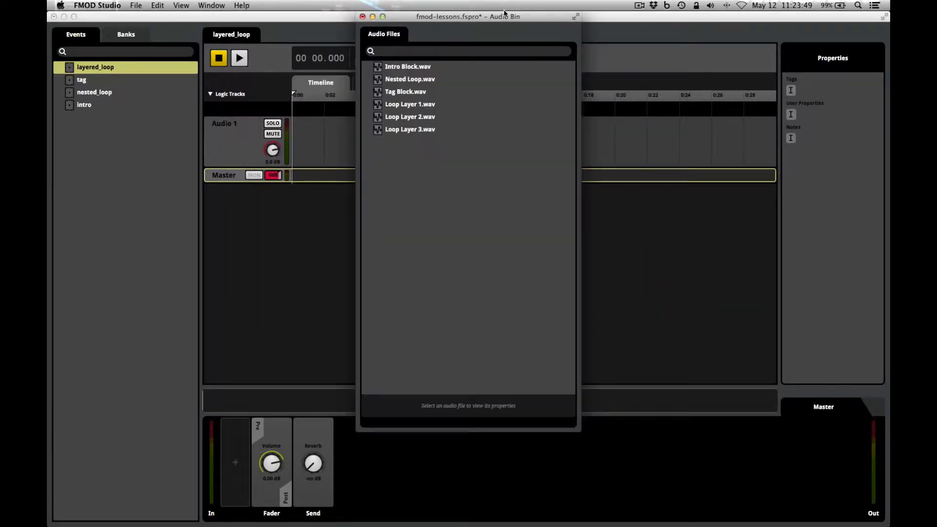
left_click_drag(504, 13, 706, 46)
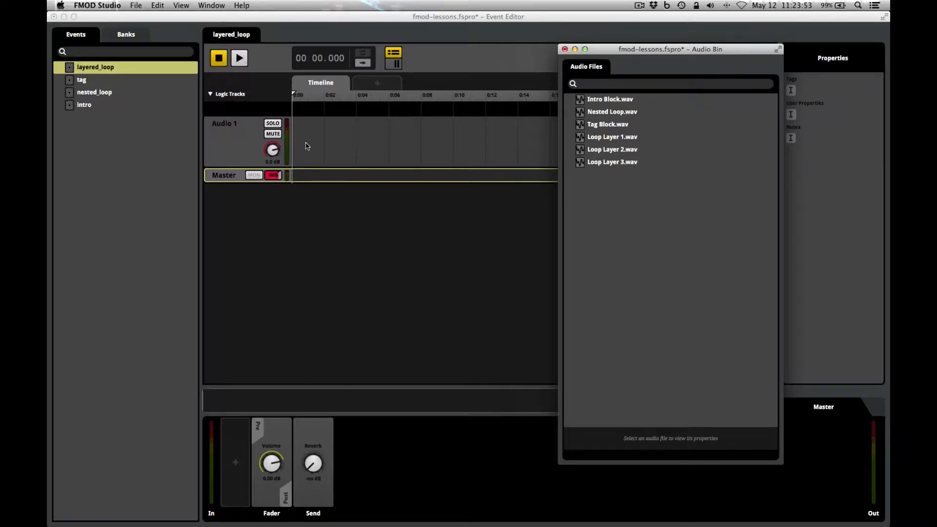
Step: Add two more audio tracks below Audio 1 in the layered_loop event
left_click(228, 155)
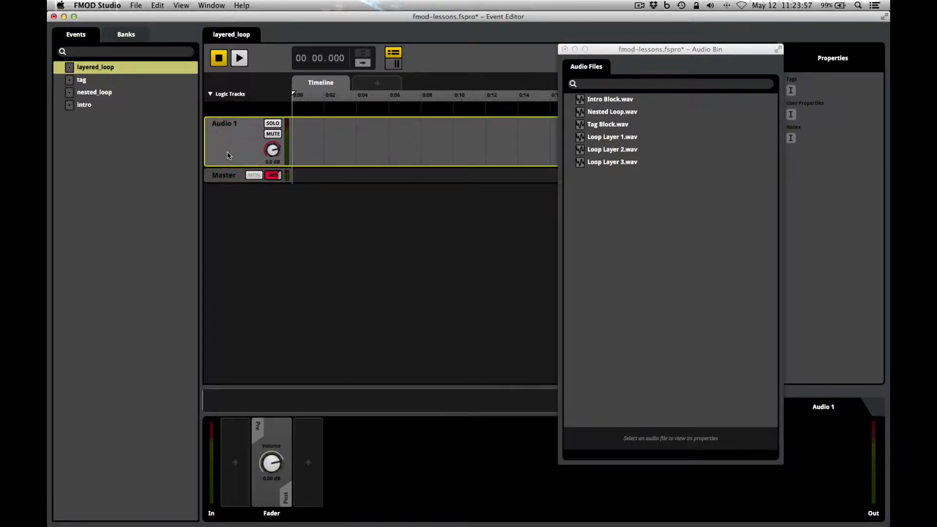
right_click(228, 155)
mouse_move(290, 137)
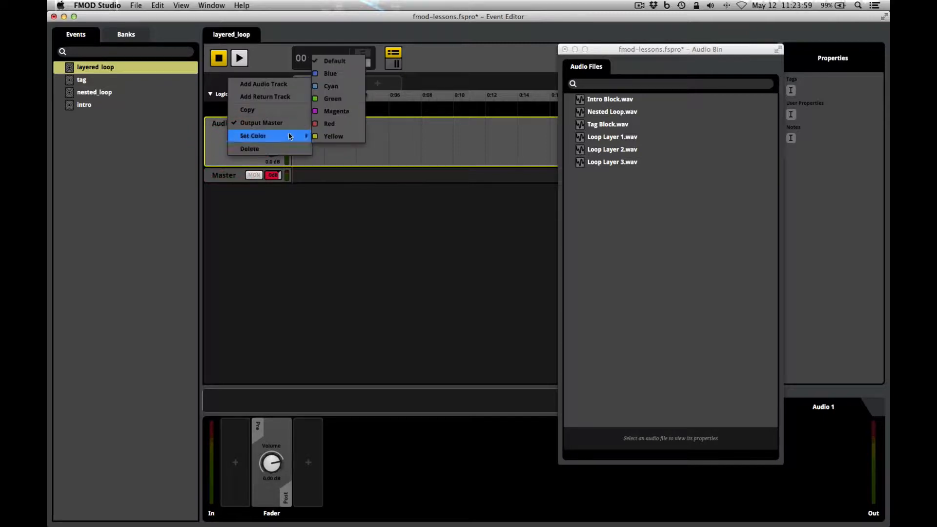
left_click(268, 84)
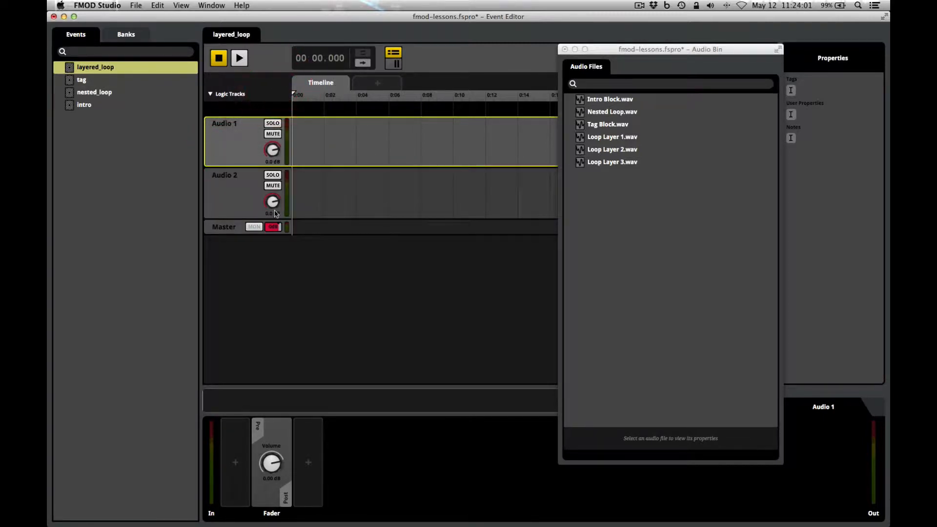
right_click(242, 208)
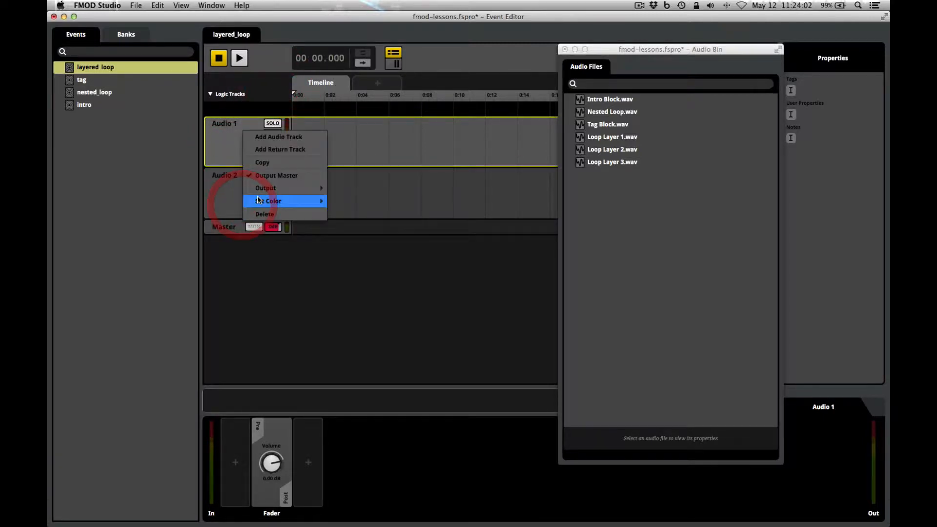
left_click(303, 136)
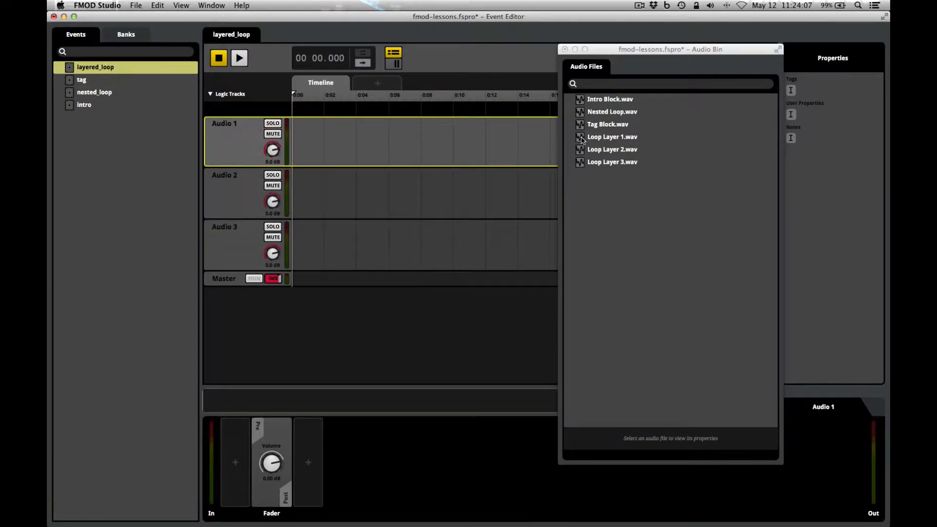
Step: Place Loop Layer 1, 2 and 3 at the timeline start on Audio 1, 2 and 3 respectively, and close the Audio Bin
left_click_drag(581, 140, 285, 139)
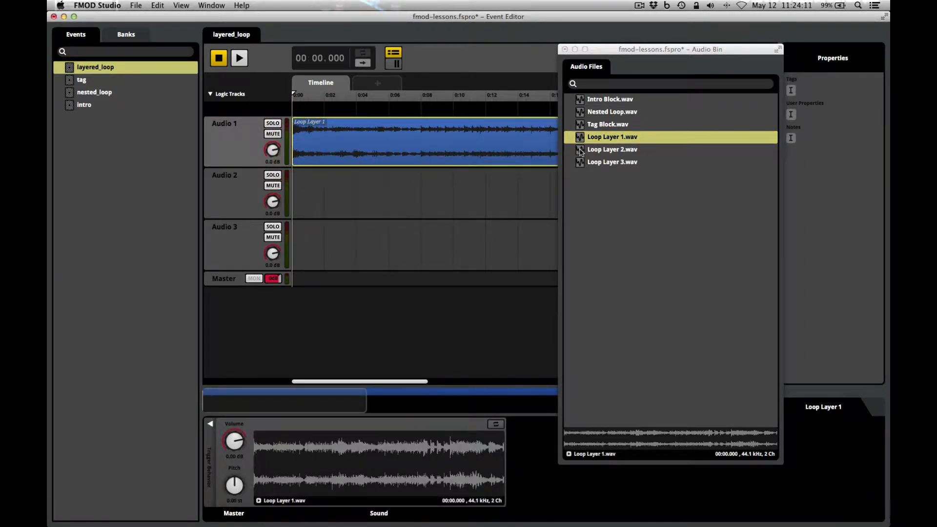
left_click_drag(580, 153, 311, 200)
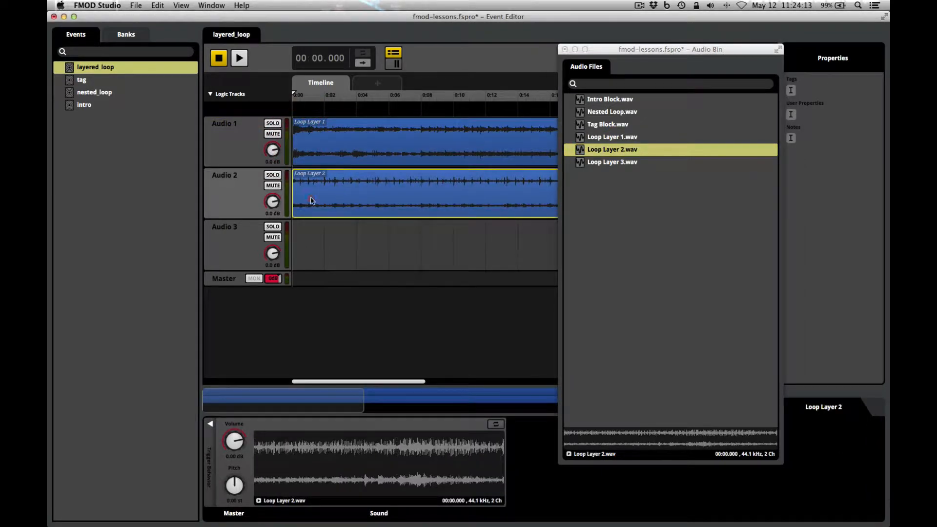
left_click_drag(580, 162, 340, 244)
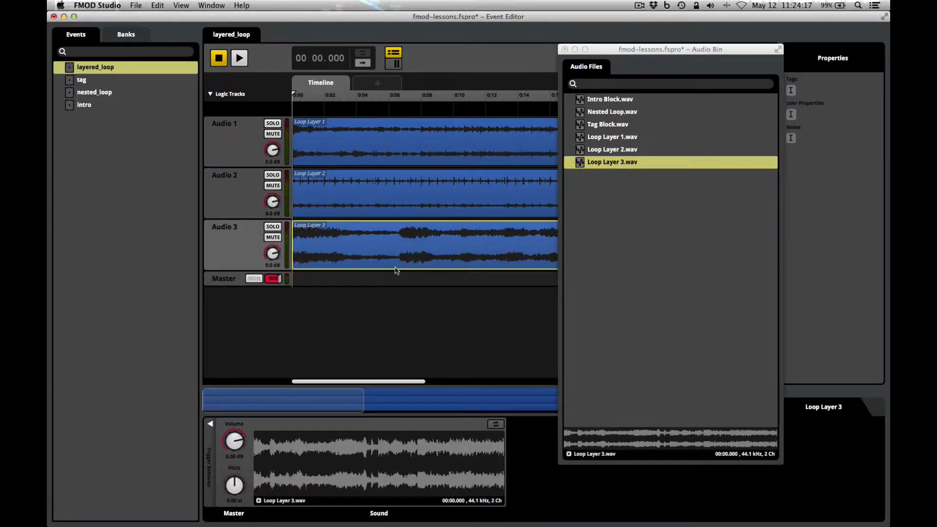
left_click(565, 49)
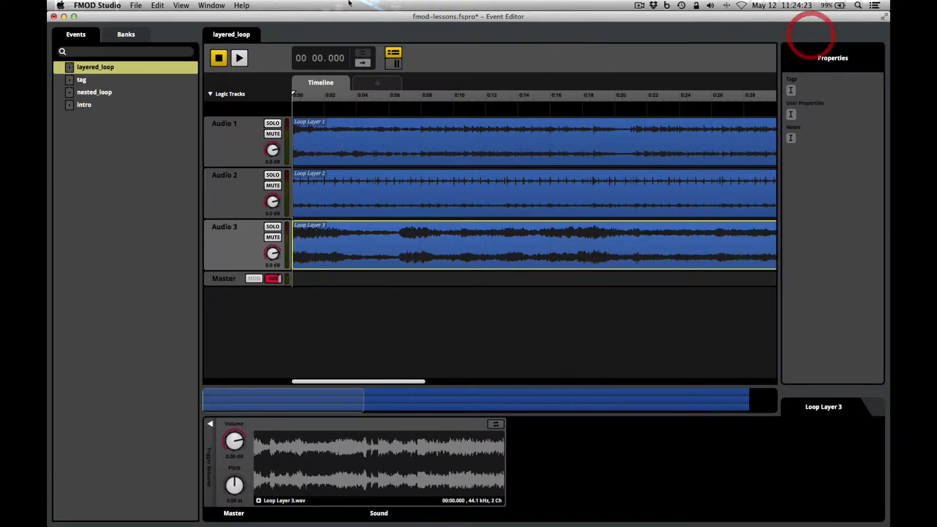
Step: Hide the event properties area and fit the full length of the three loop layers in the timeline
left_click(180, 6)
left_click(185, 36)
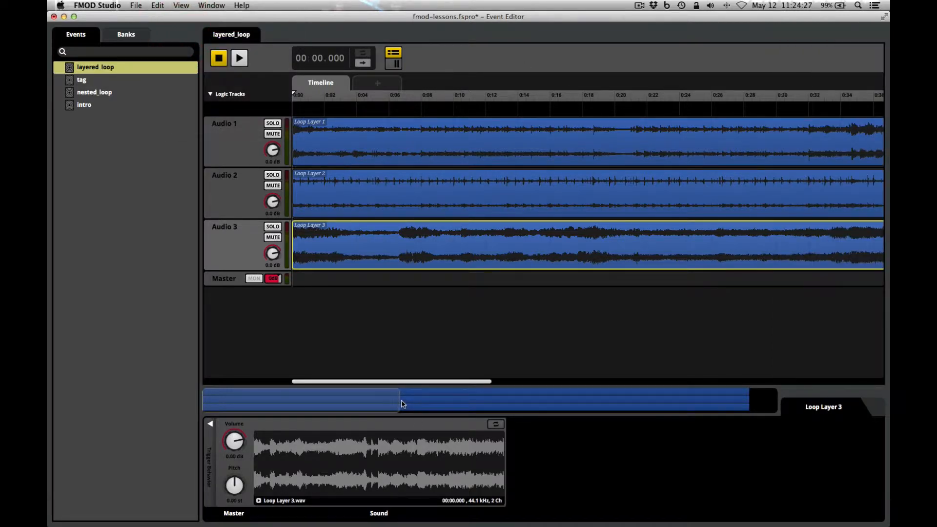
left_click_drag(399, 402, 759, 400)
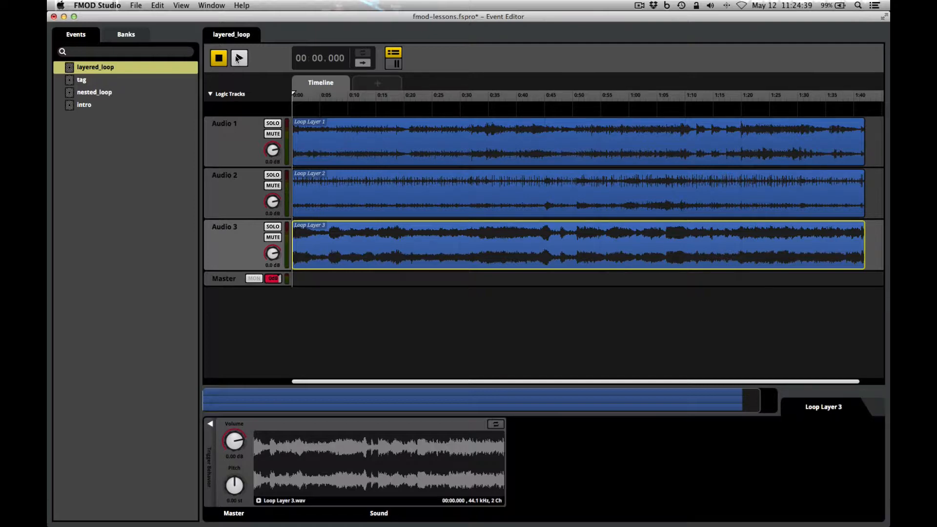
Step: Play the event and use track mutes to audition Loop Layer 1 alone, layers 1 and 2 together, and Loop Layer 2 alone
left_click(219, 59)
left_click(239, 59)
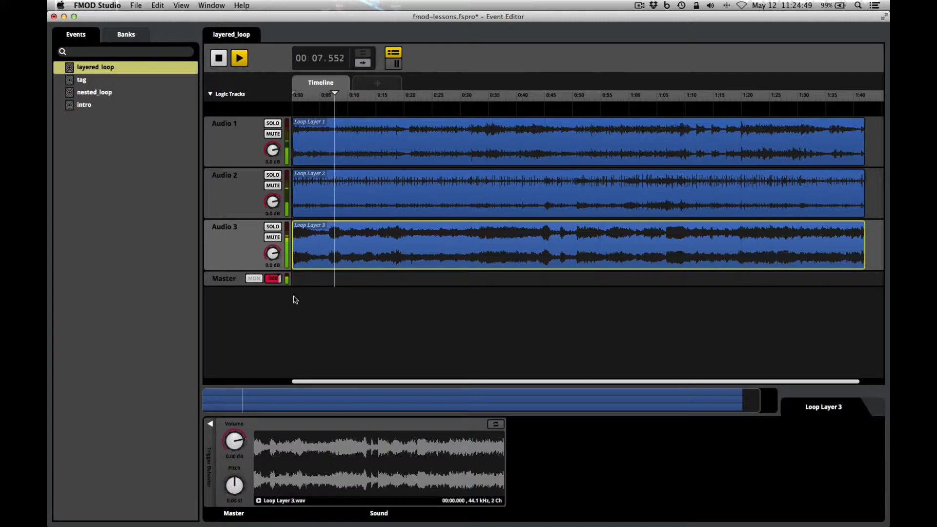
left_click(273, 238)
left_click(273, 186)
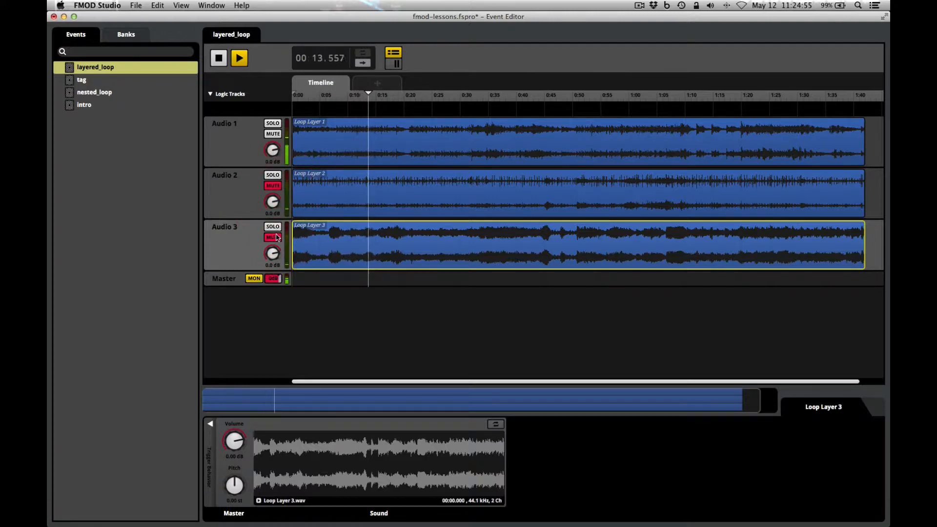
left_click(273, 185)
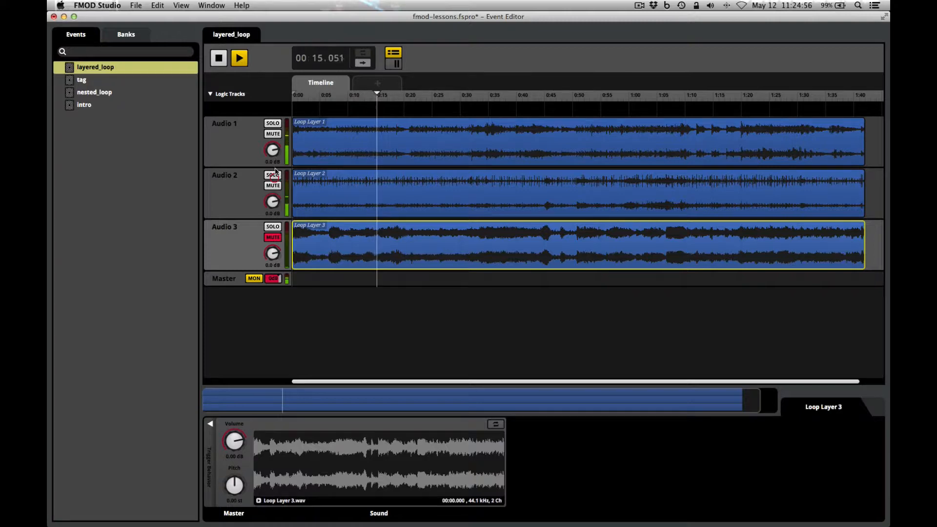
left_click(273, 134)
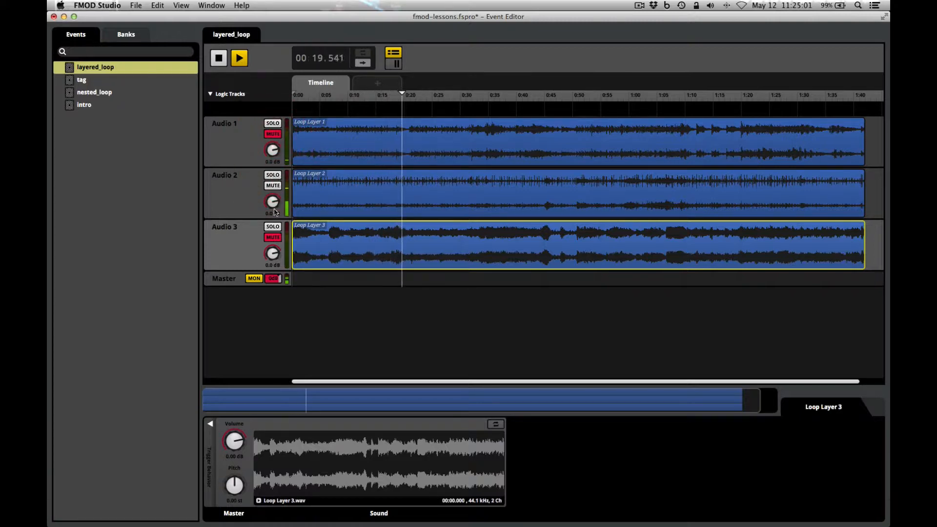
Step: Audition Loop Layer 3 alone, layers 1 and 3 together, and all three layers with every track unmuted, and stop playback
left_click(273, 237)
left_click(273, 185)
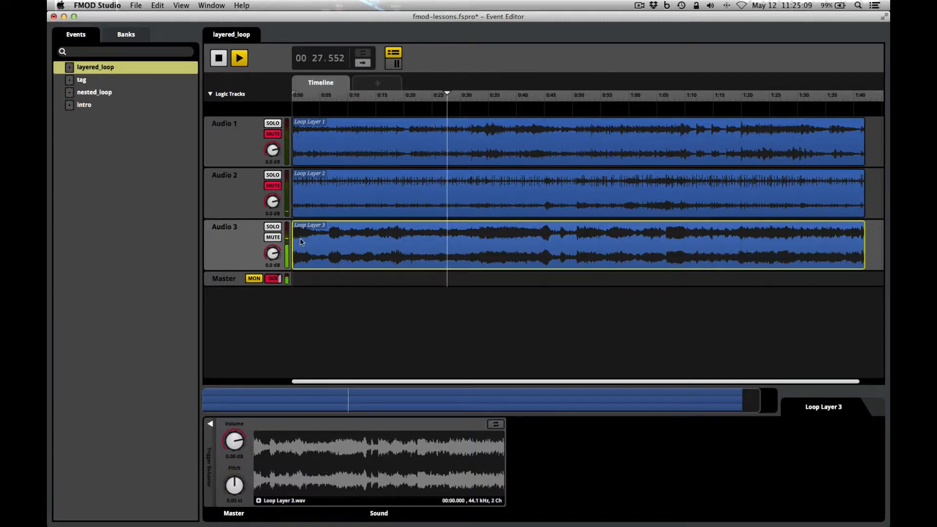
left_click(273, 134)
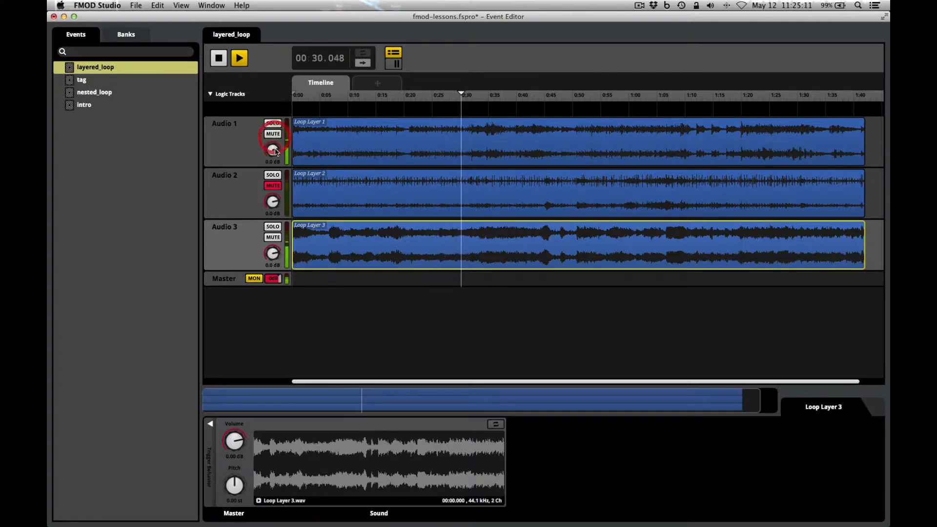
left_click(276, 187)
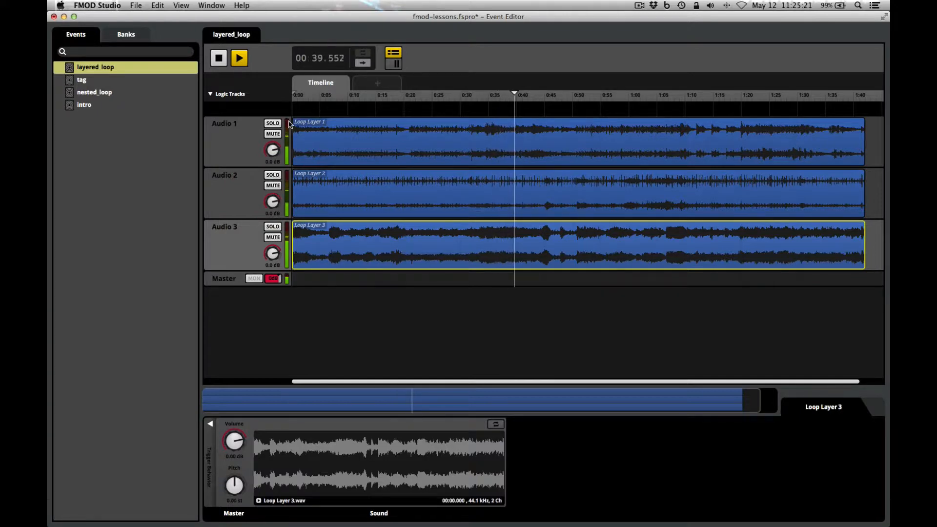
left_click(219, 59)
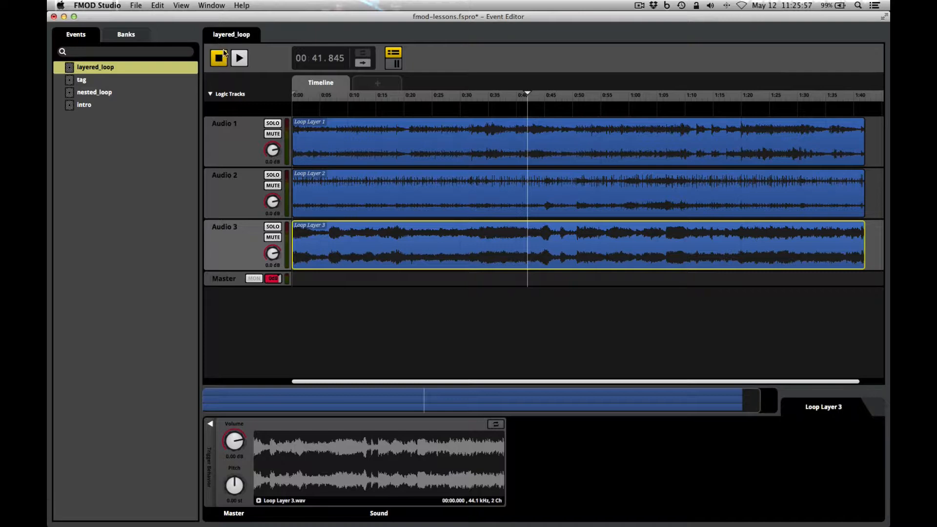
Step: Turn on looping for the Loop Layer 1 sound on Audio 1
left_click(381, 142)
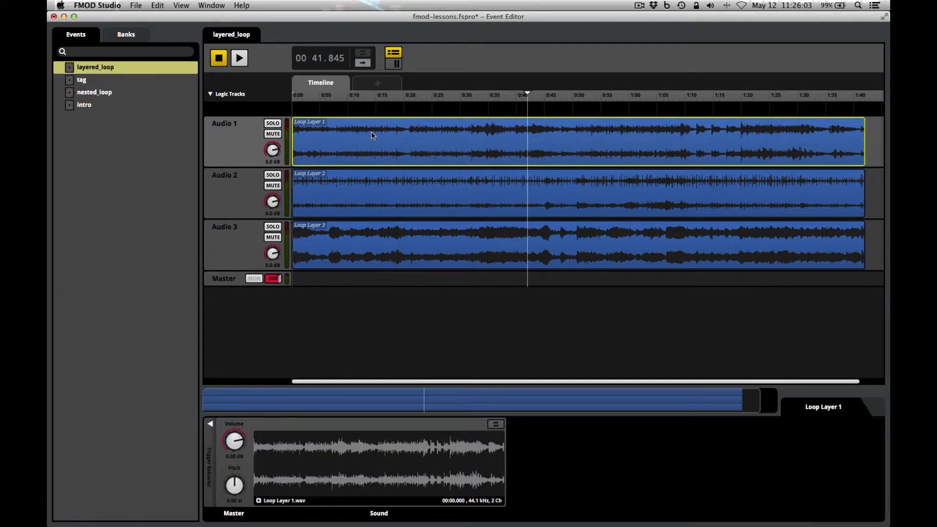
left_click(496, 425)
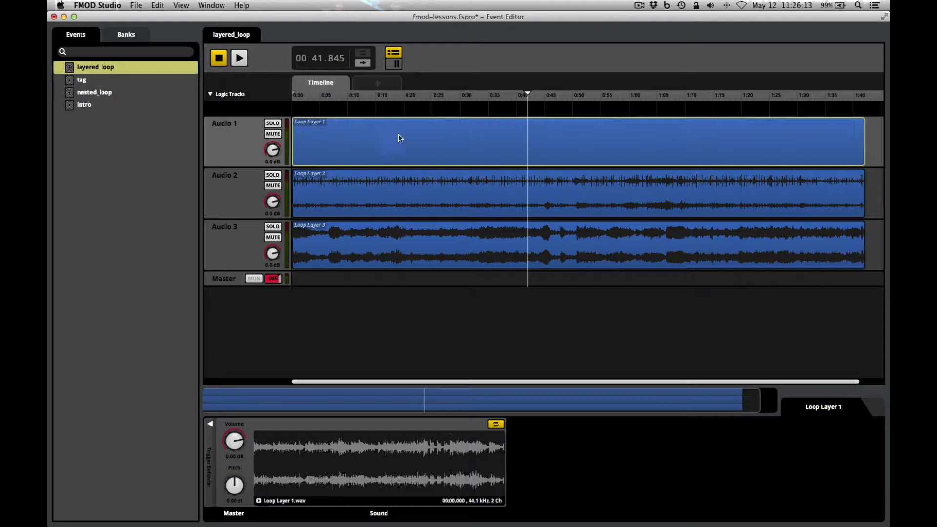
Step: Turn on looping for the Loop Layer 2 sound on Audio 2 and the Loop Layer 3 sound on Audio 3
left_click(383, 201)
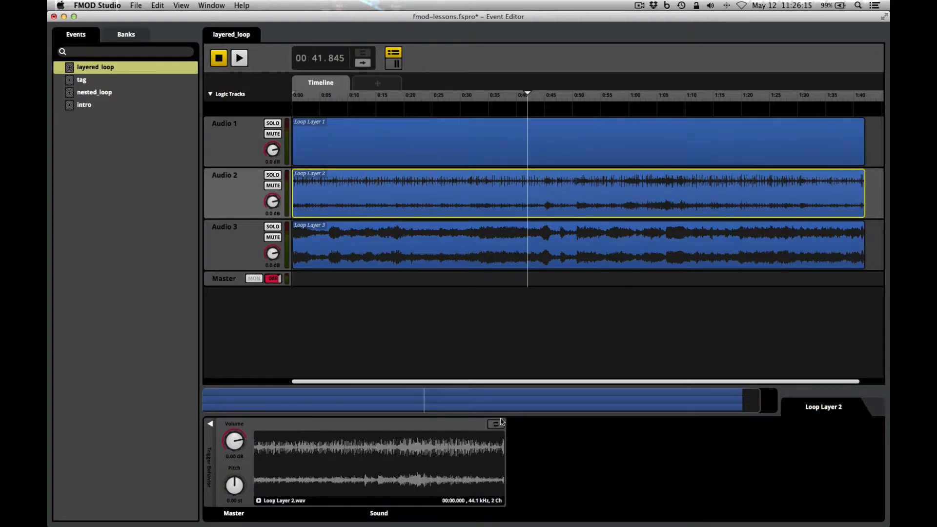
left_click(383, 259)
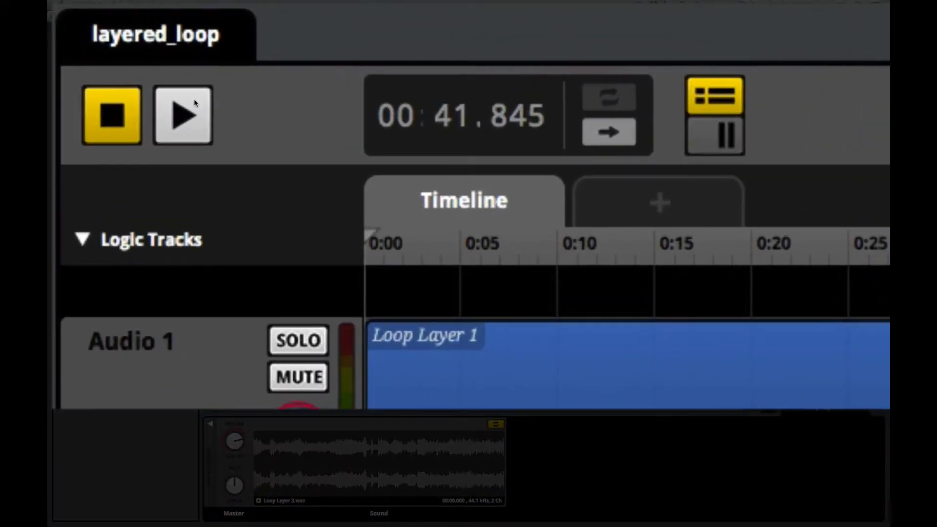
Step: Add a tempo marker set to 90 BPM in 4/4 and place it at the very start of the timeline
right_click(407, 300)
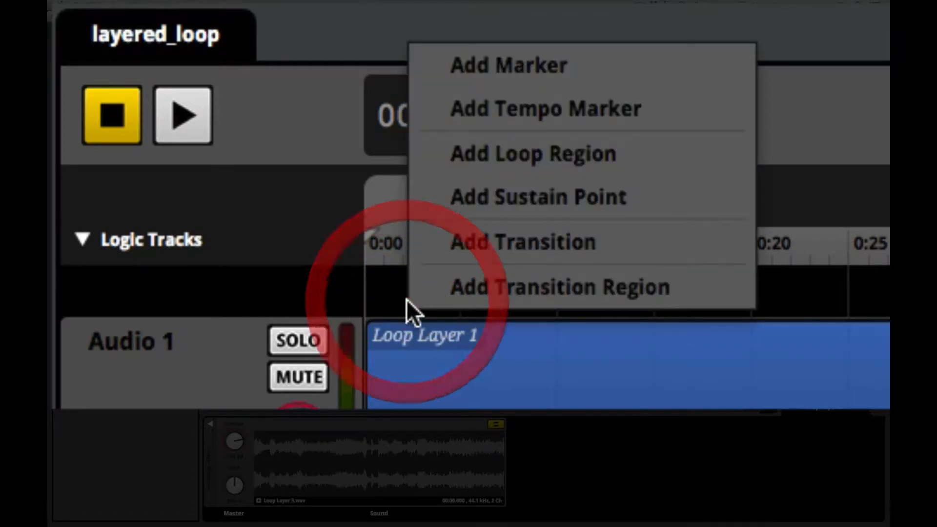
left_click(555, 106)
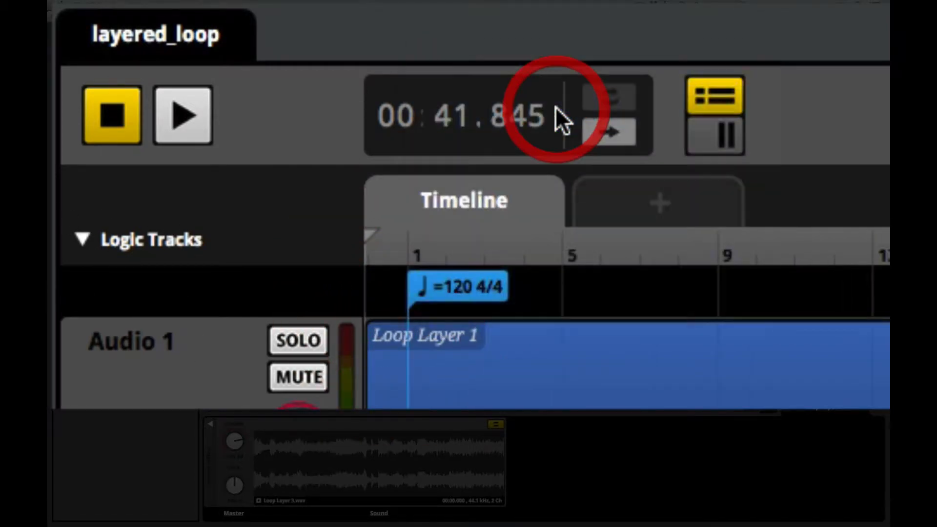
left_click(454, 287)
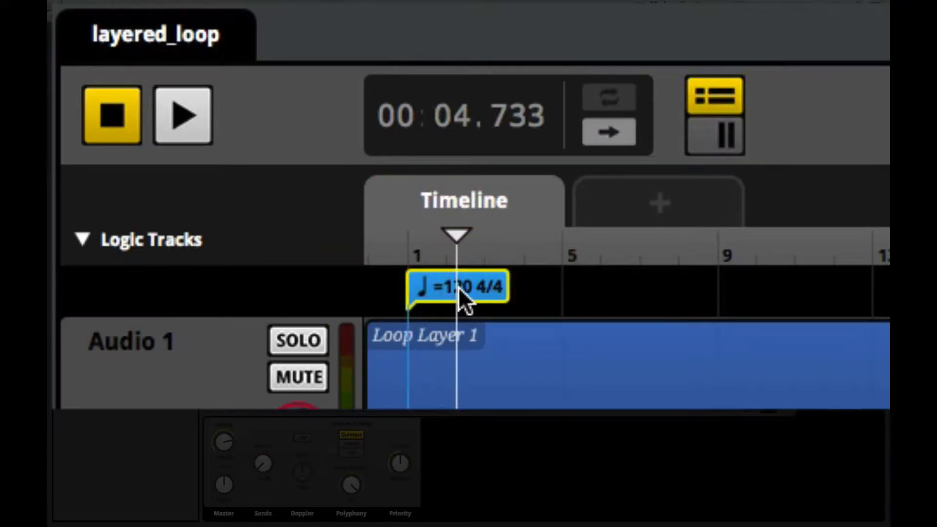
double_click(467, 284)
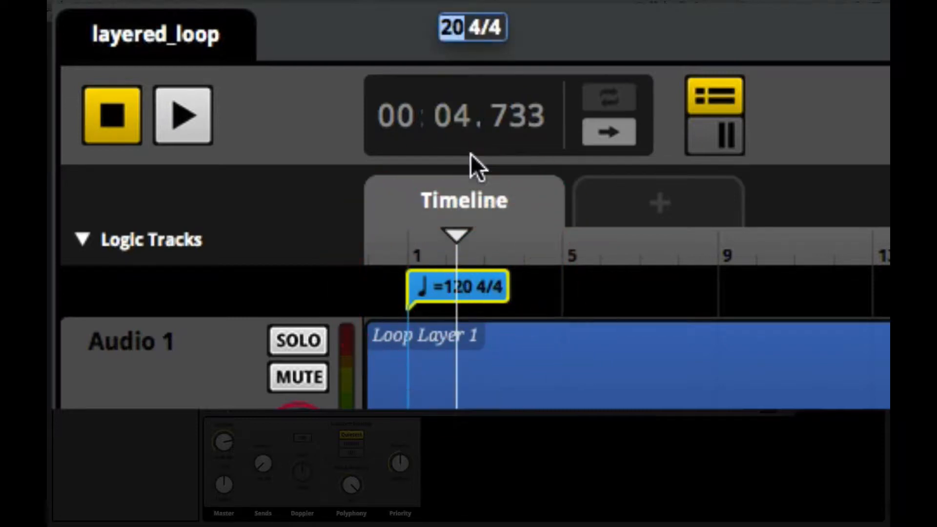
type("90")
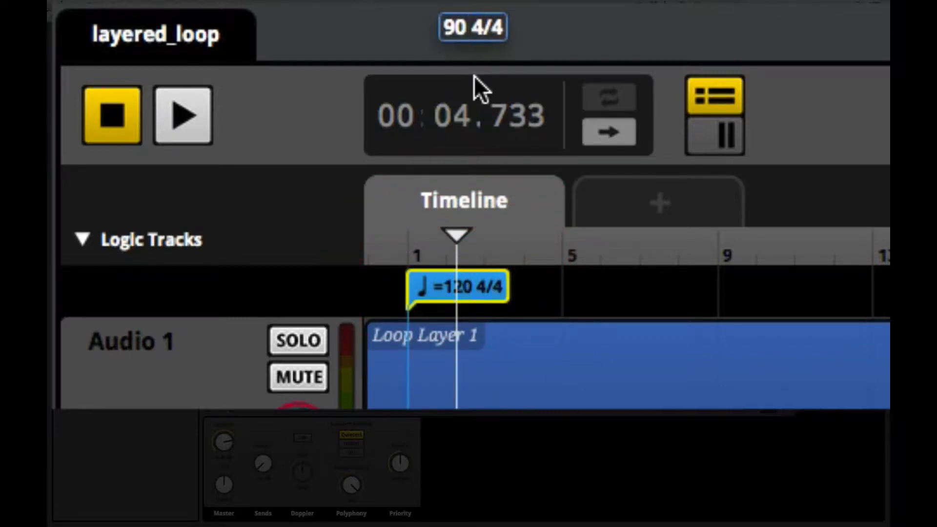
key("Return")
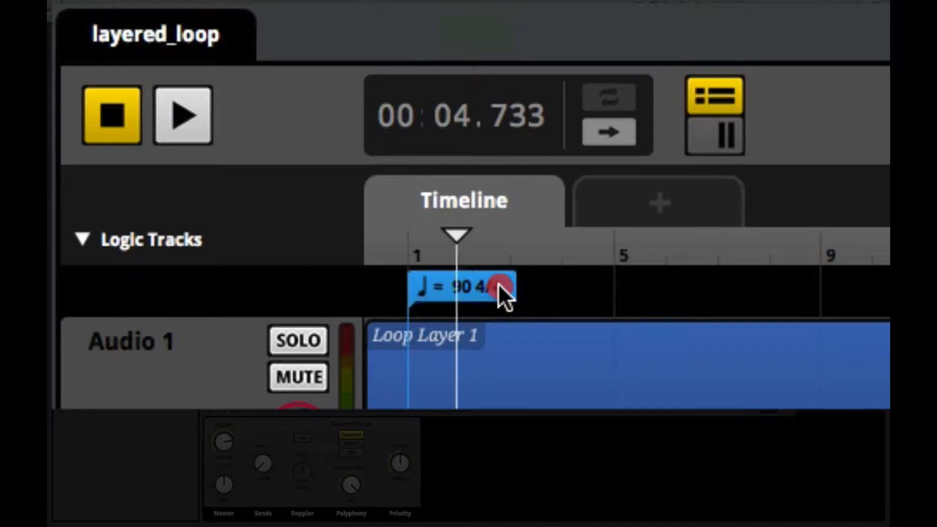
left_click_drag(498, 283, 359, 299)
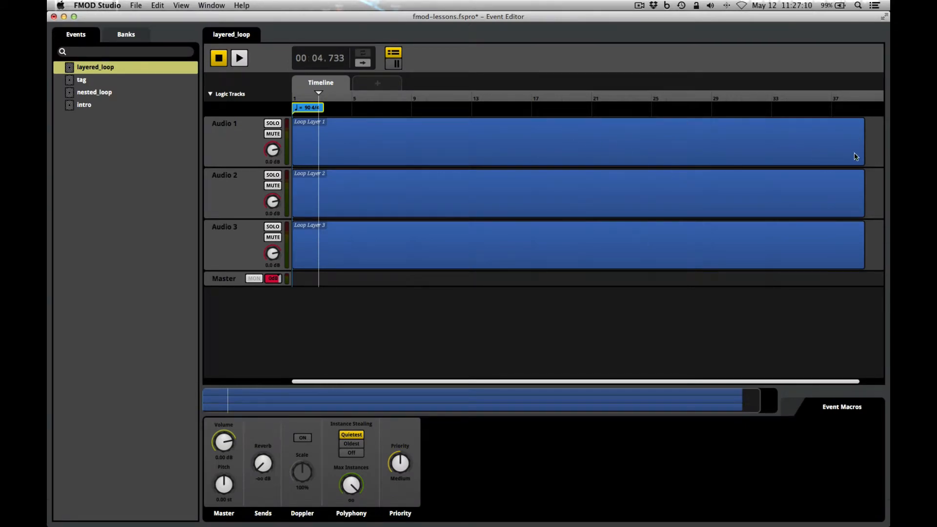
Step: Shorten the Loop Layer 1, 2 and 3 sounds so each ends at bar 11, and save the project
left_click_drag(863, 149, 435, 161)
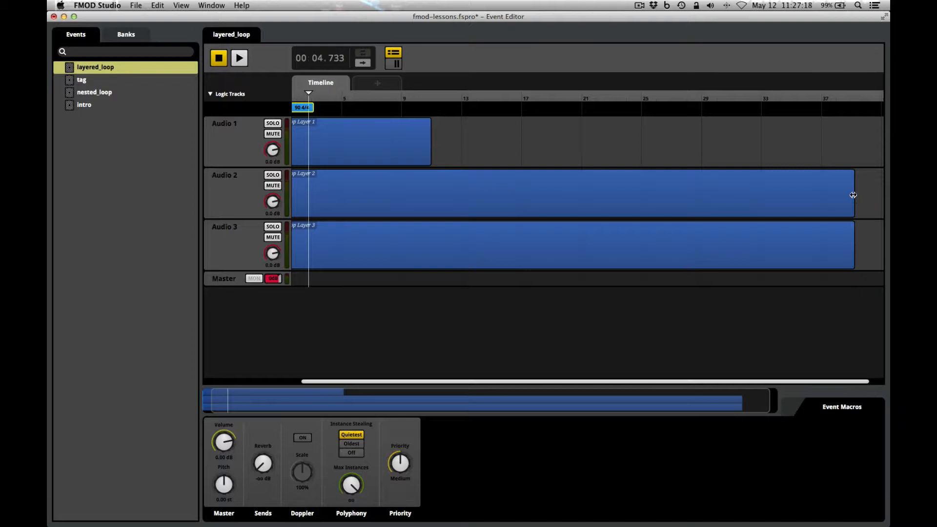
left_click_drag(854, 197, 429, 222)
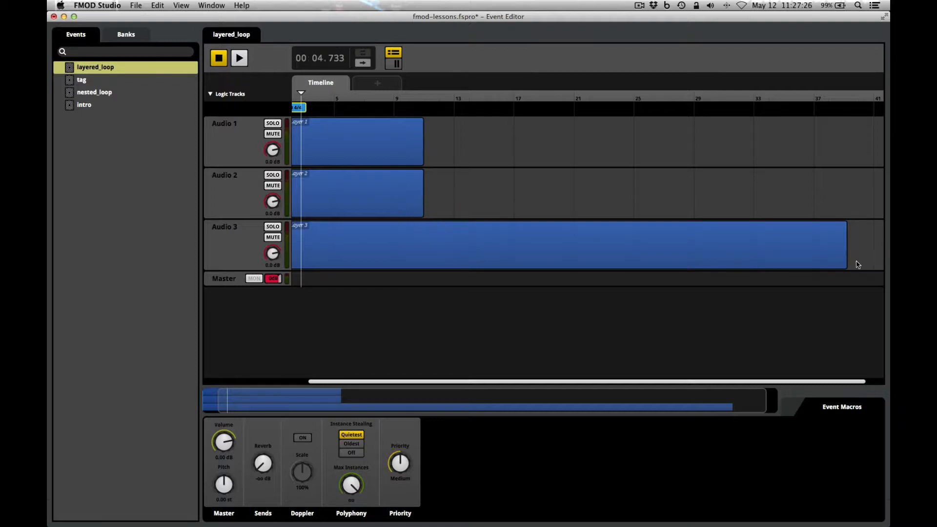
left_click_drag(846, 250, 429, 255)
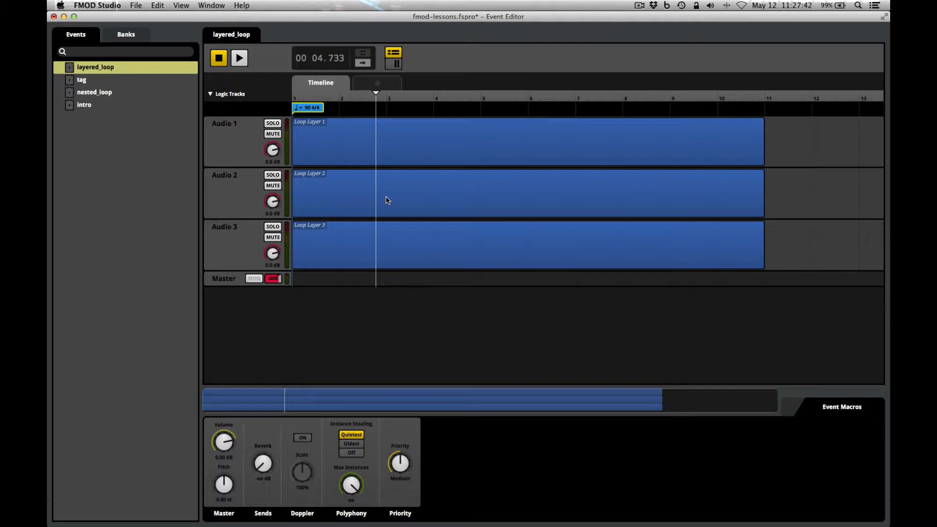
left_click(136, 6)
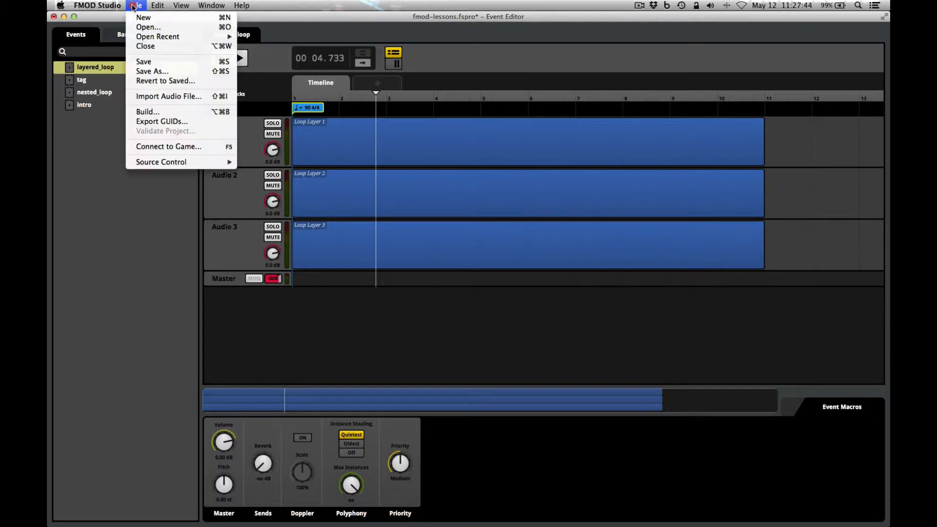
left_click(146, 62)
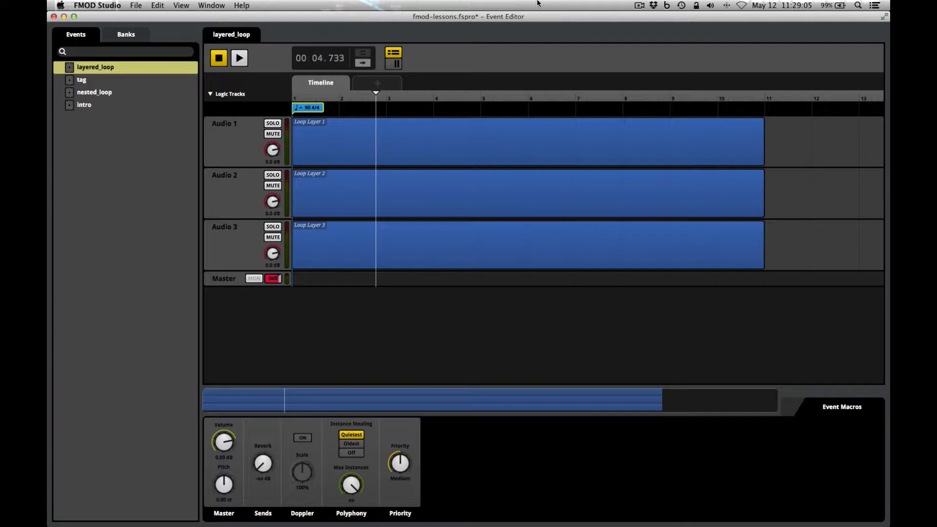
Step: Switch to the ct-v00.fspro project to examine its finished layered_loop event, and return to fmod-lessons.fspro
left_click(211, 6)
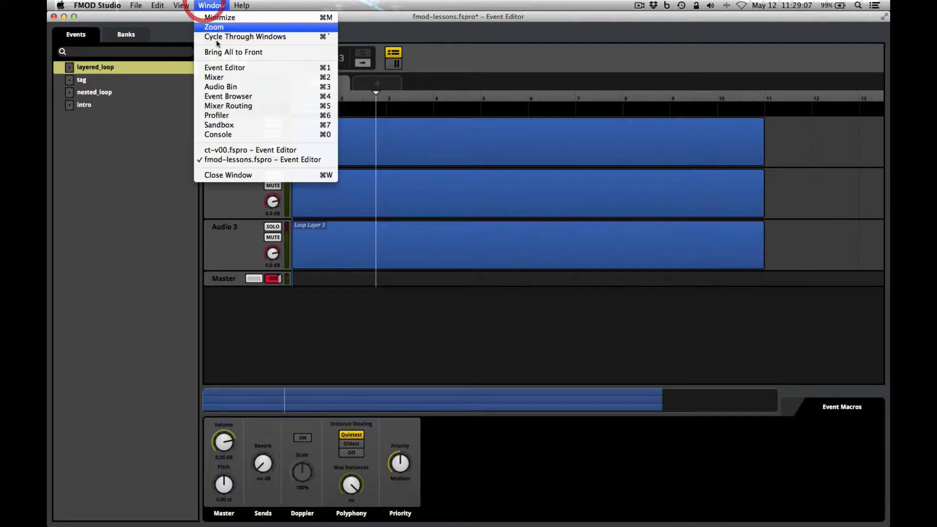
left_click(234, 150)
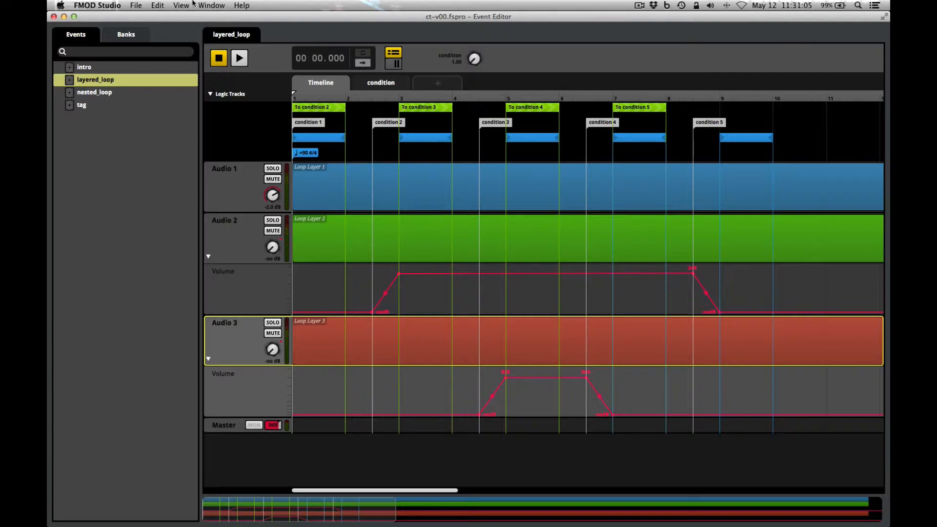
left_click(211, 6)
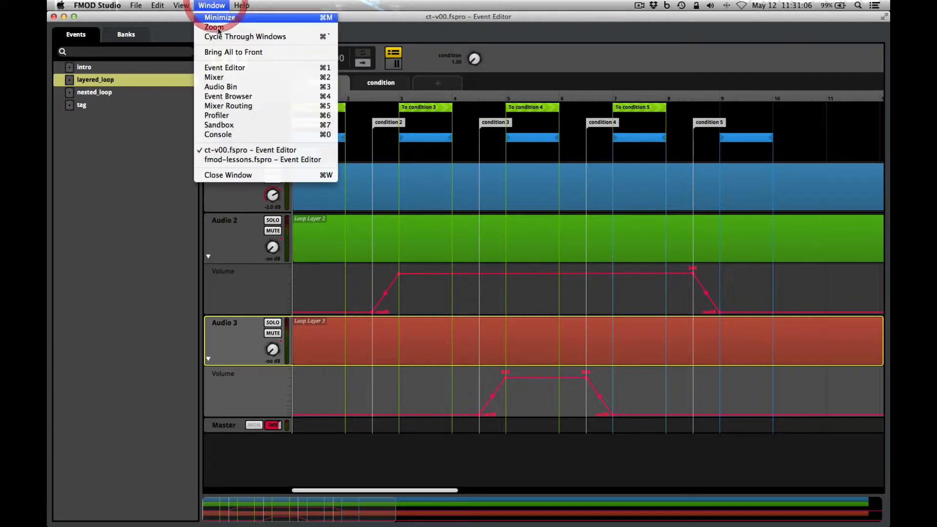
left_click(226, 160)
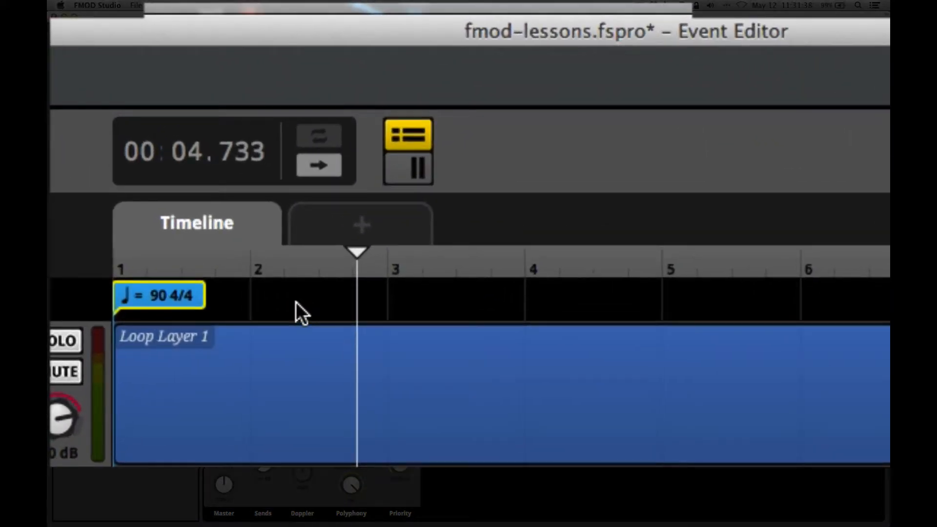
Step: Add a loop region to the logic tracks and fit it to the first bar, from bar 1 to bar 2
left_click(296, 301)
left_click(319, 301)
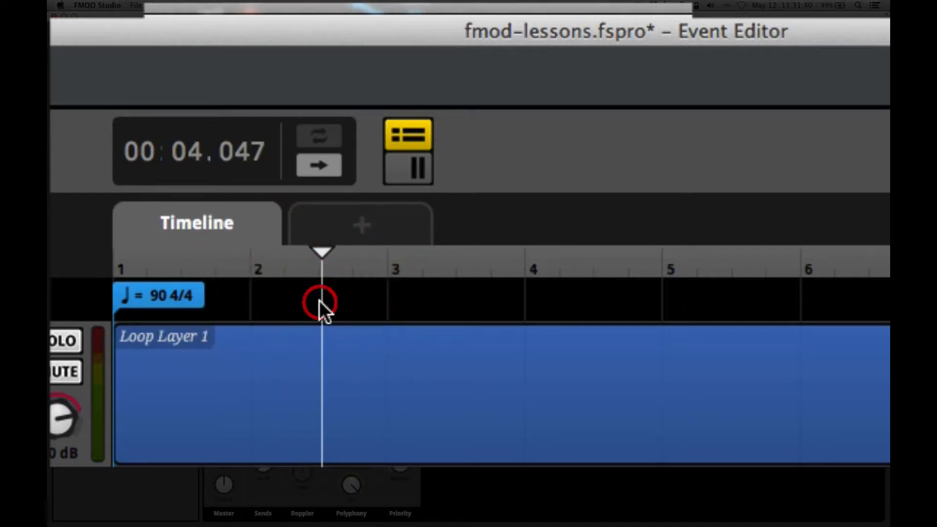
right_click(250, 306)
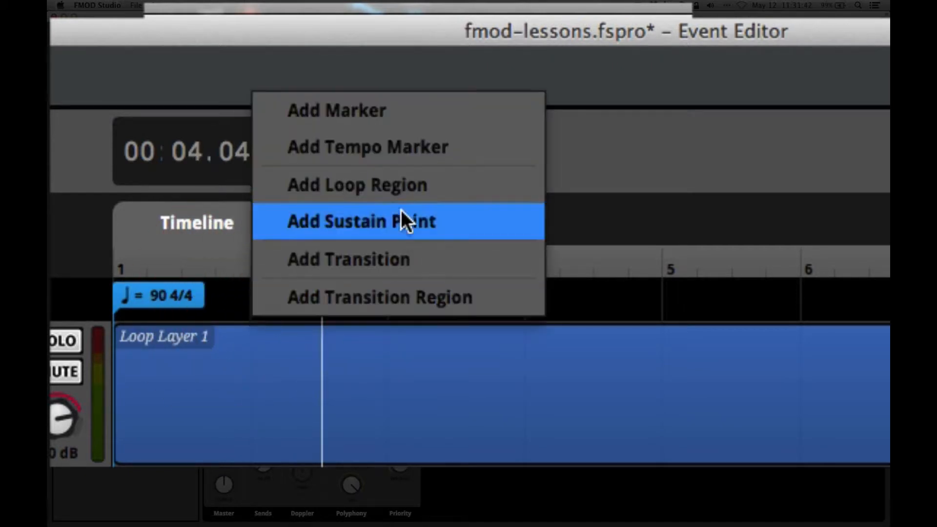
left_click(381, 185)
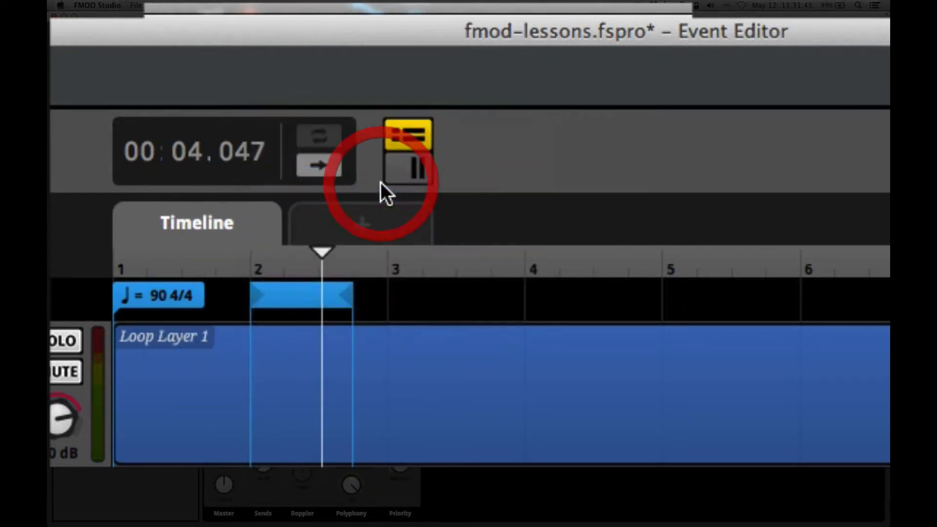
left_click(278, 293)
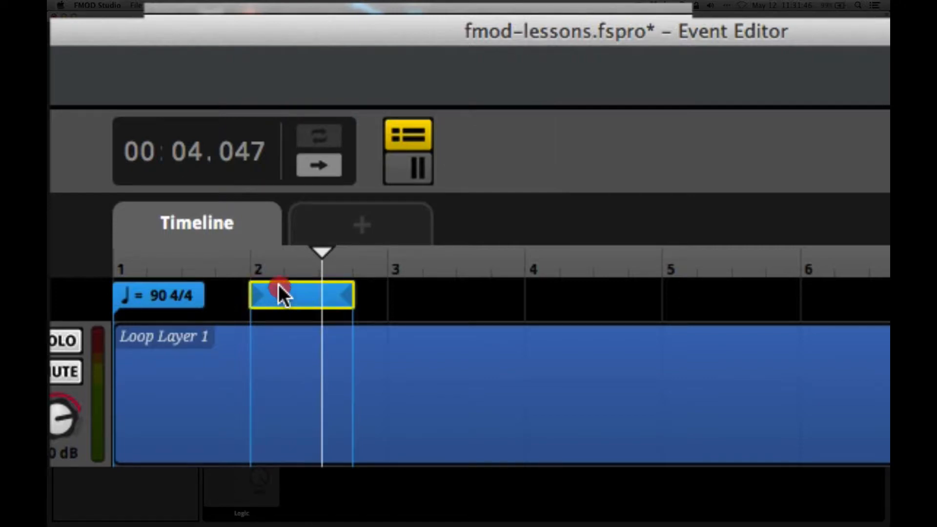
mouse_move(279, 268)
left_mouse_down()
mouse_move(280, 230)
mouse_move(265, 228)
mouse_move(136, 261)
left_mouse_up()
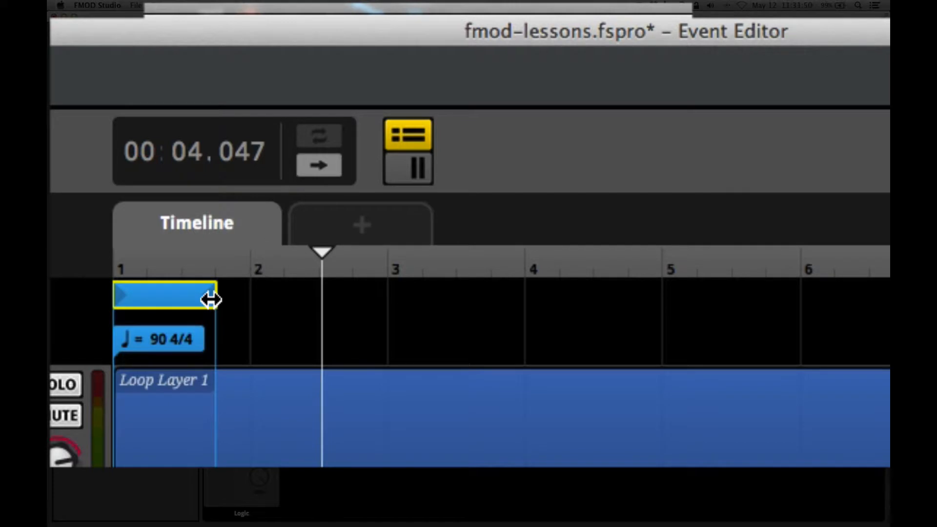
left_click_drag(210, 299, 250, 299)
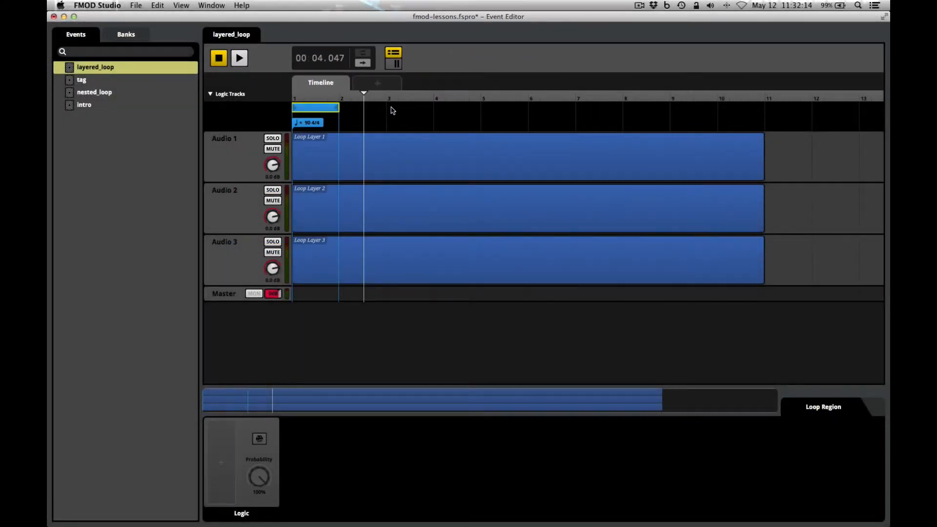
Step: Add two one-bar loop regions, from bar 3 to 4 and from bar 5 to 6
right_click(392, 108)
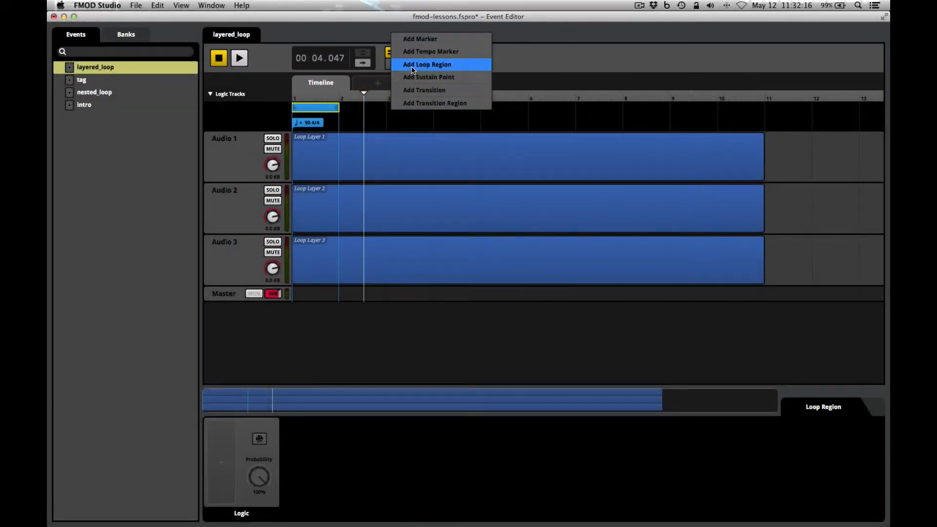
left_click(414, 65)
left_click_drag(420, 108, 433, 108)
right_click(486, 108)
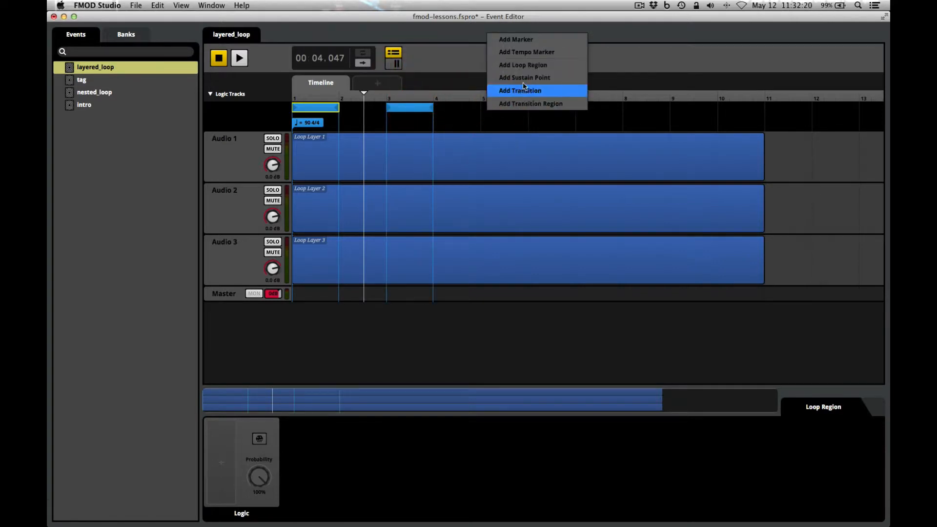
left_click(517, 66)
left_click_drag(513, 109, 527, 109)
Step: Add two more one-bar loop regions, from bar 7 to 8 and from bar 9 to 10
right_click(580, 110)
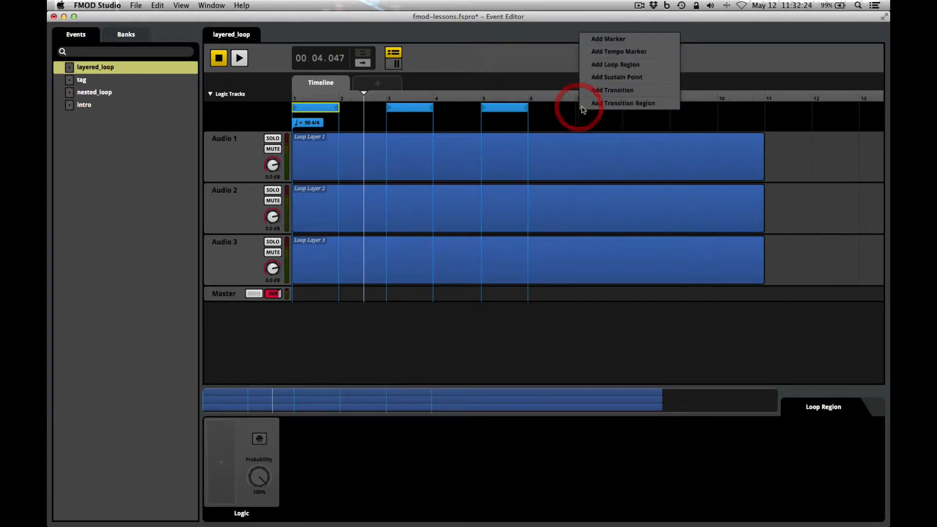
left_click(599, 65)
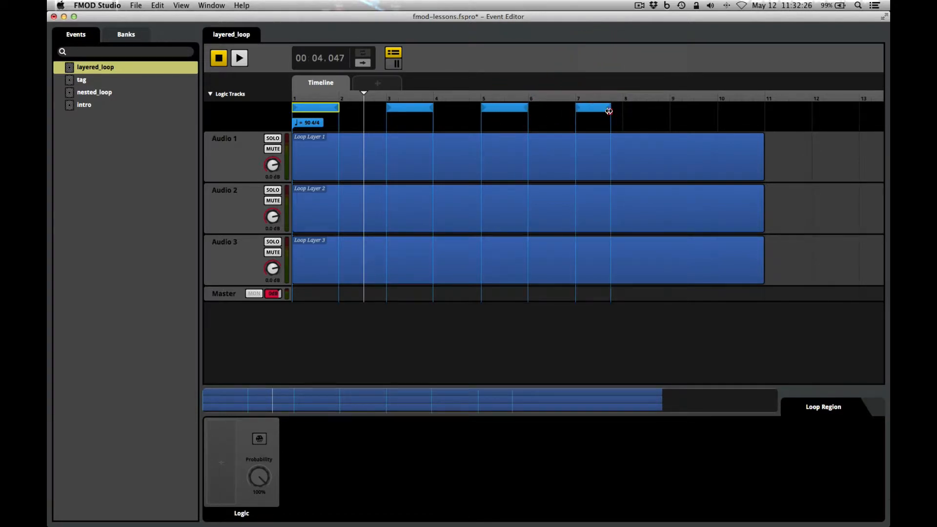
left_click_drag(607, 110, 622, 109)
right_click(672, 112)
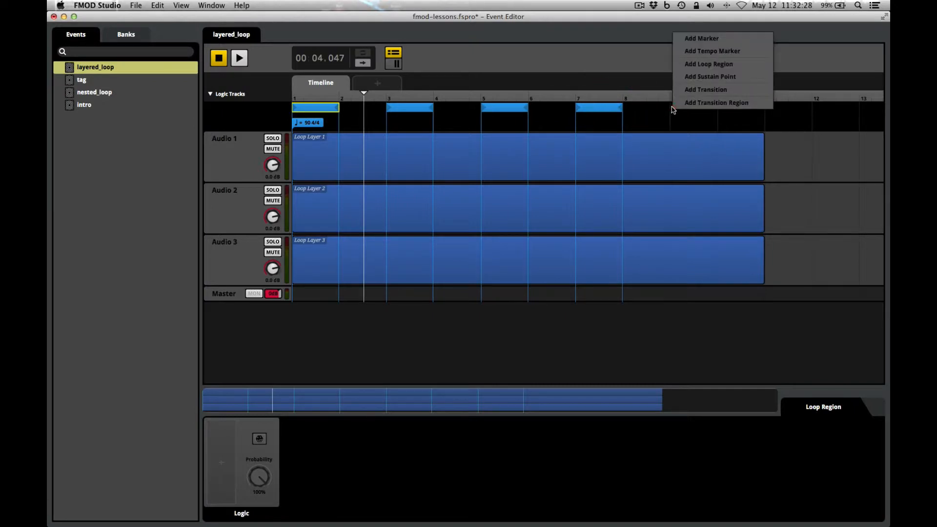
left_click(695, 68)
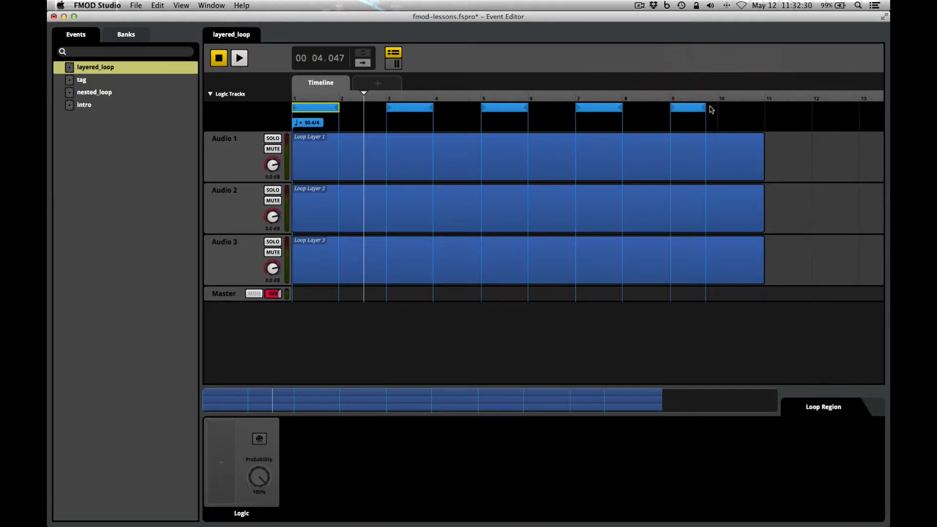
left_click_drag(704, 108, 718, 107)
Step: Add volume automation to Audio 2 that fades in from silence midway through bar 2 to 0 dB at bar 3
right_click(274, 218)
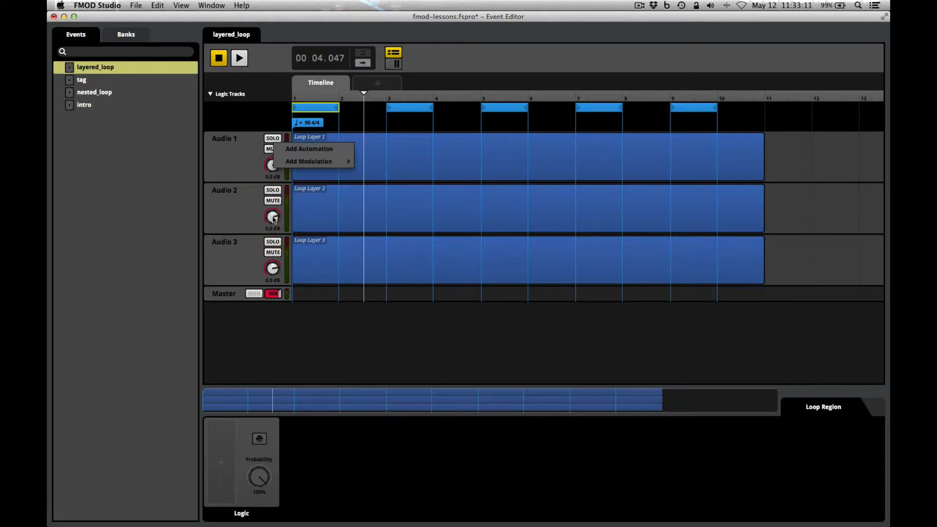
left_click(342, 149)
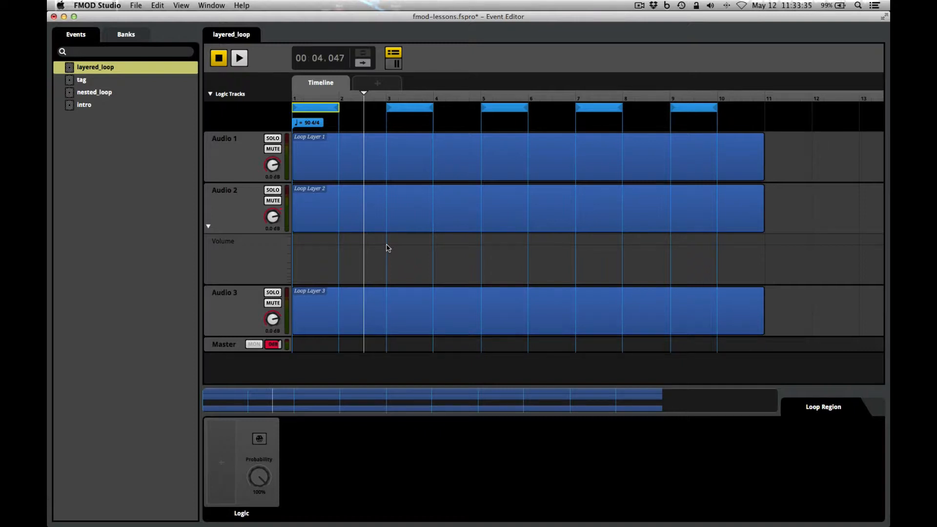
left_click(387, 247)
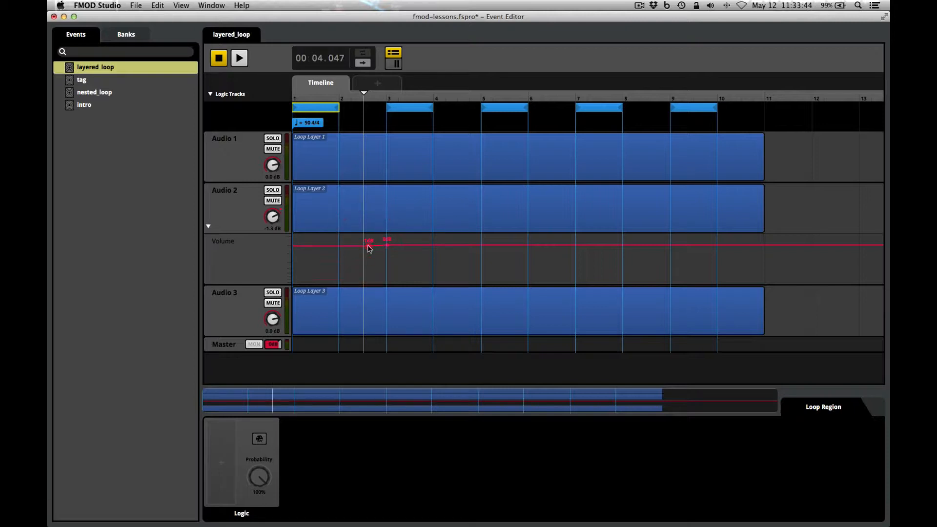
left_click_drag(368, 247, 359, 296)
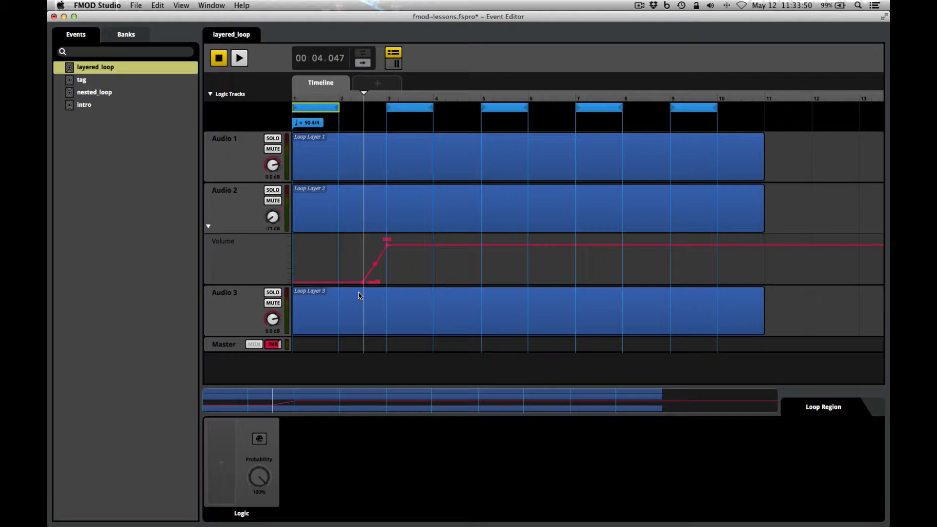
left_click_drag(359, 293, 359, 293)
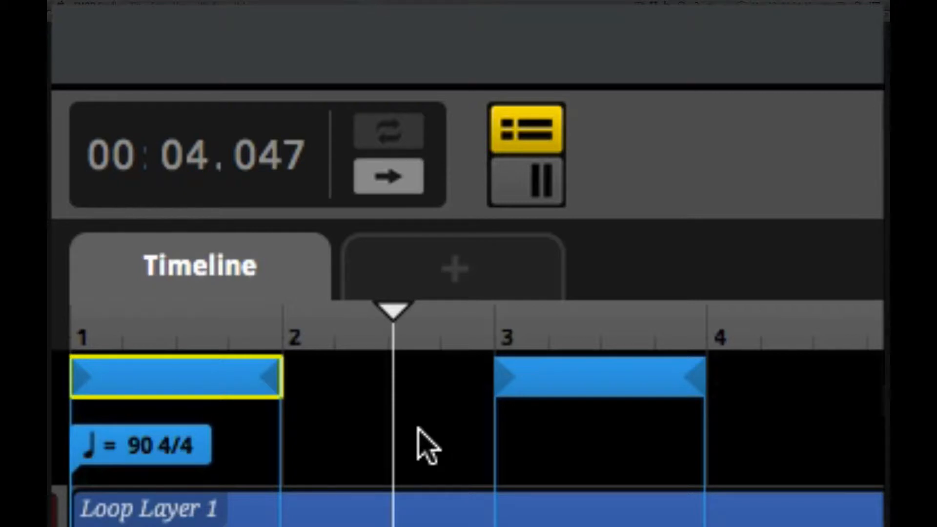
Step: Add a marker midway through bar 2, place it on its own row above the loop regions and name it condition 2
right_click(418, 429)
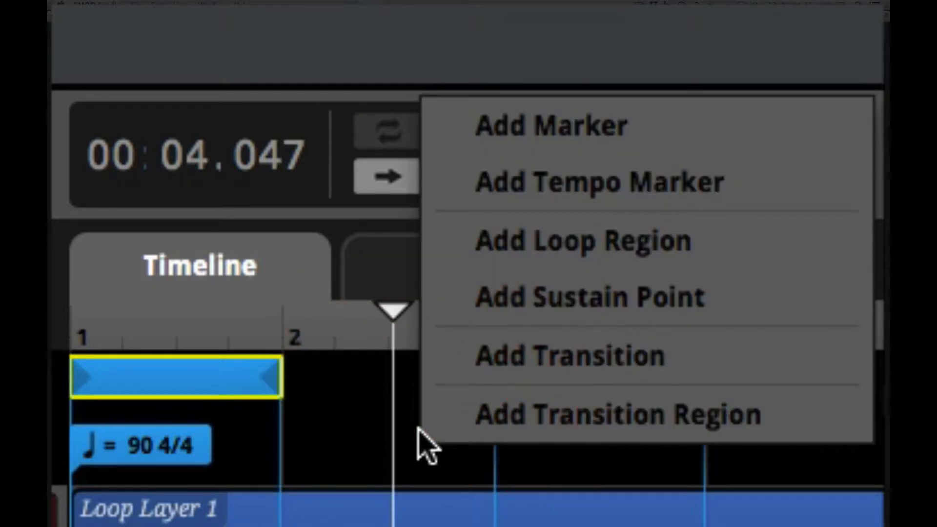
left_click(603, 135)
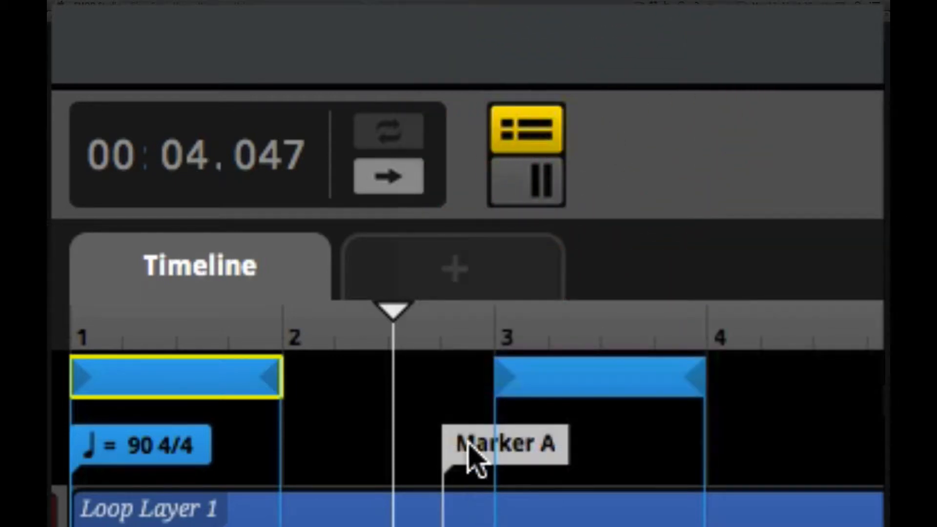
left_click_drag(466, 451, 417, 451)
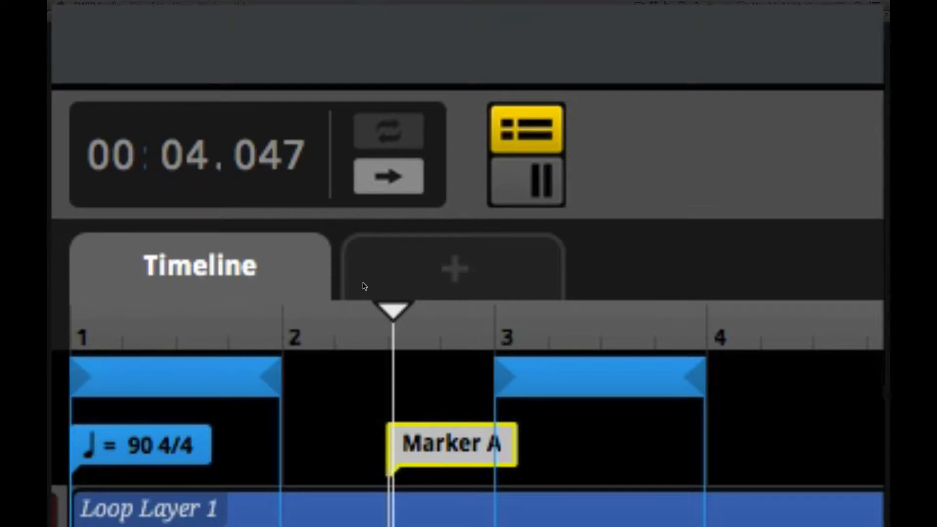
left_click_drag(452, 448, 440, 269)
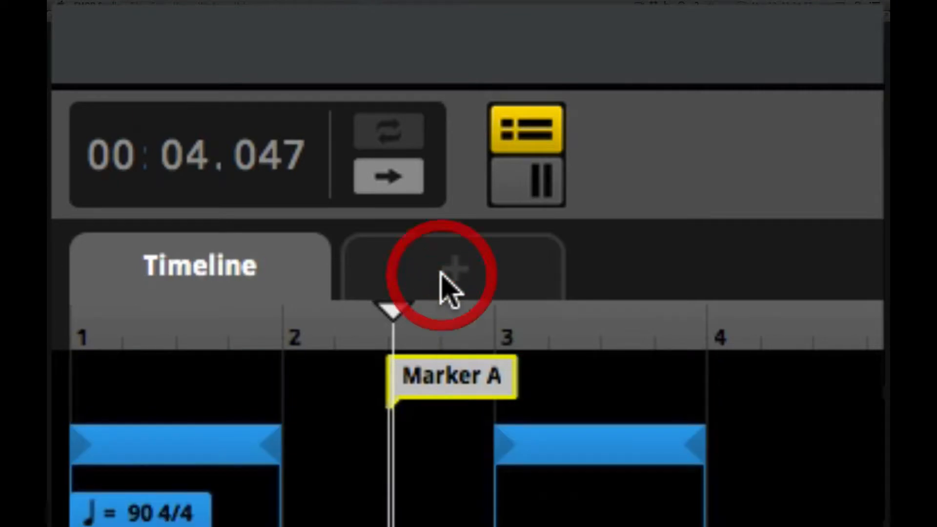
double_click(447, 377)
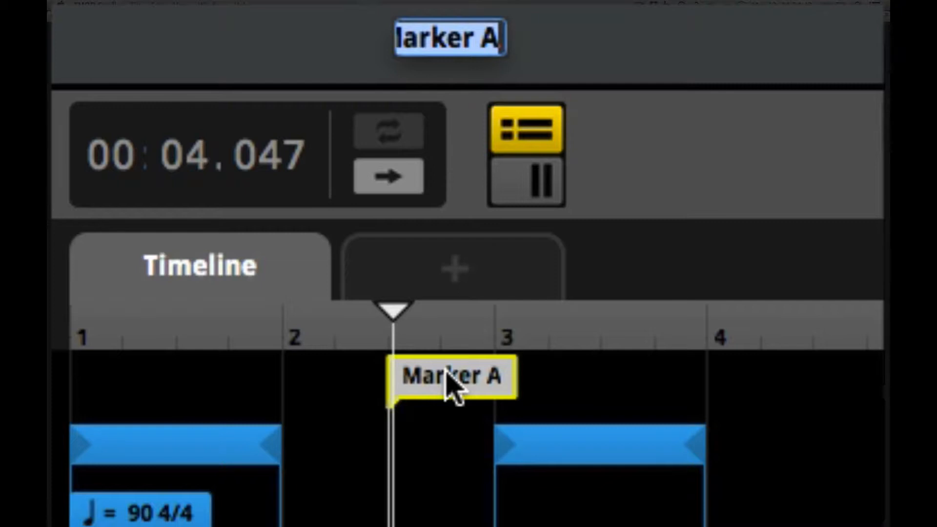
type("condition ")
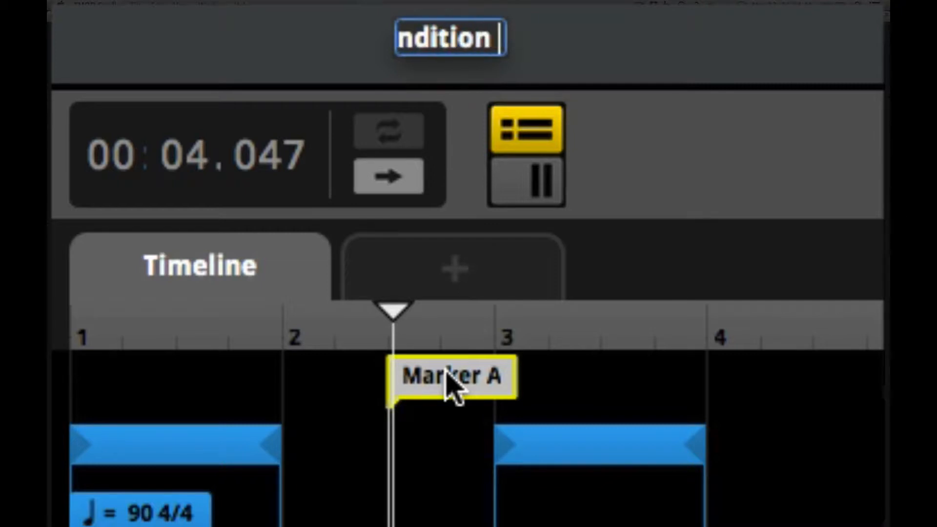
type("2")
key("Return")
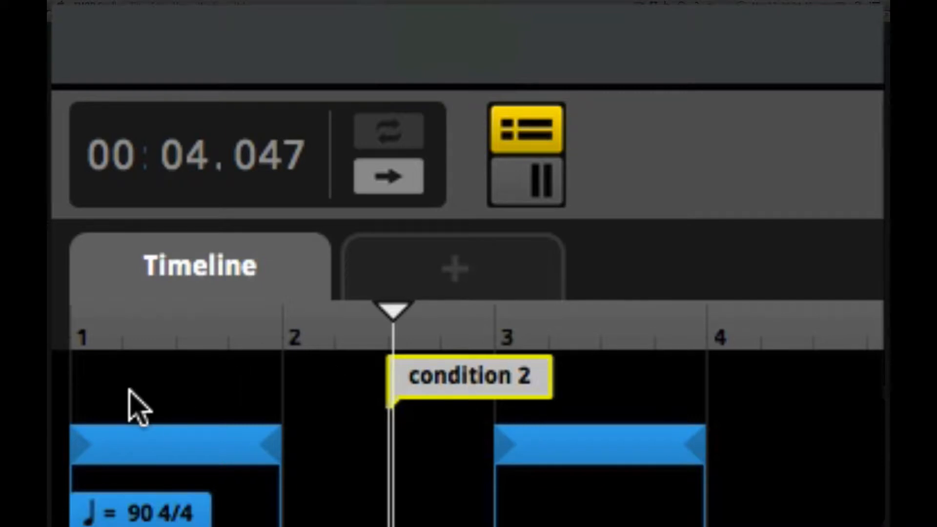
Step: Add a marker at bar 1 on the marker row above the loop regions and name it condition 1
right_click(94, 395)
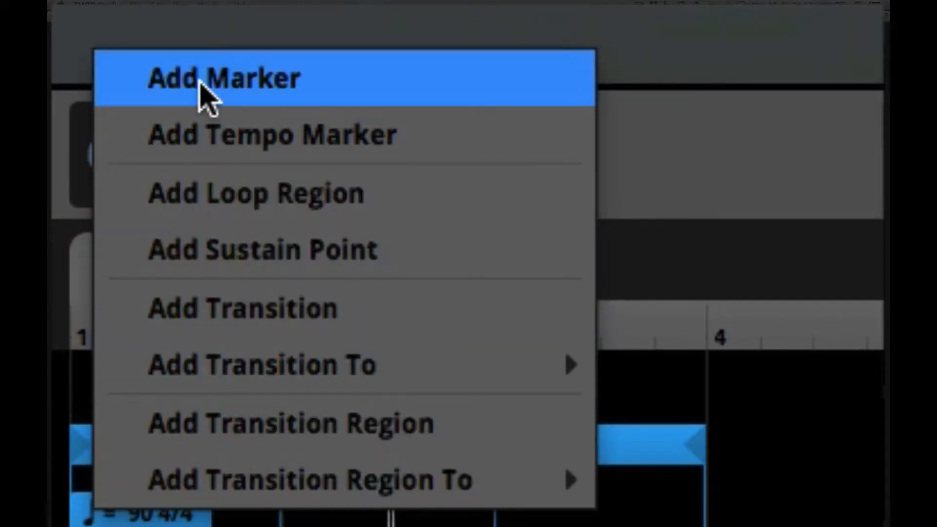
left_click(200, 81)
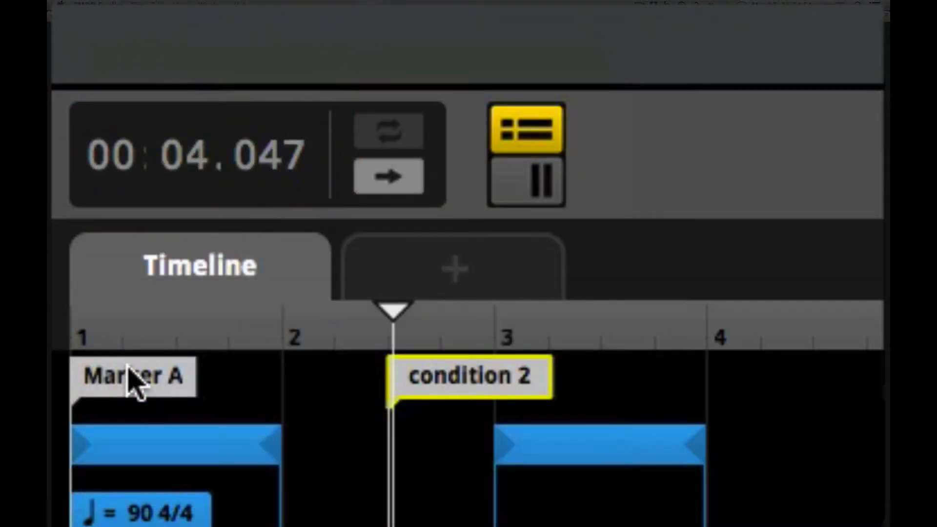
left_click(130, 370)
double_click(128, 370)
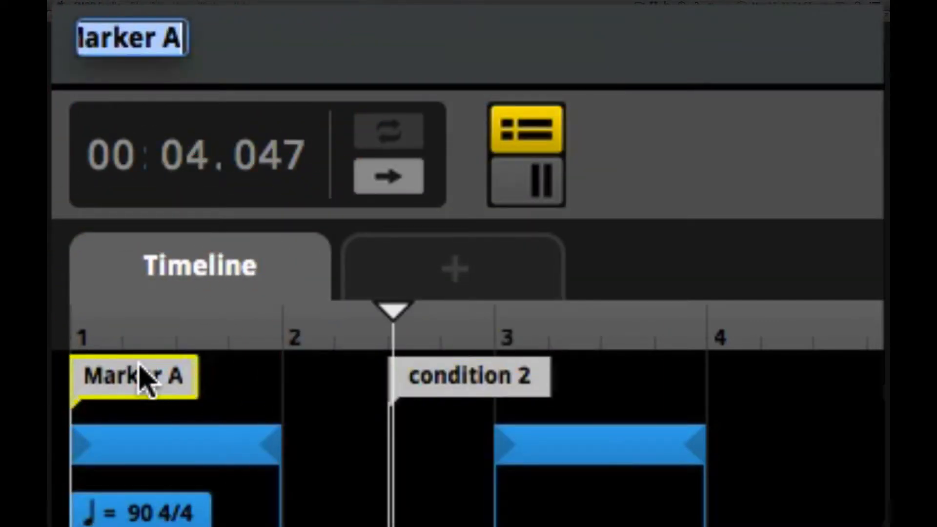
type("condition")
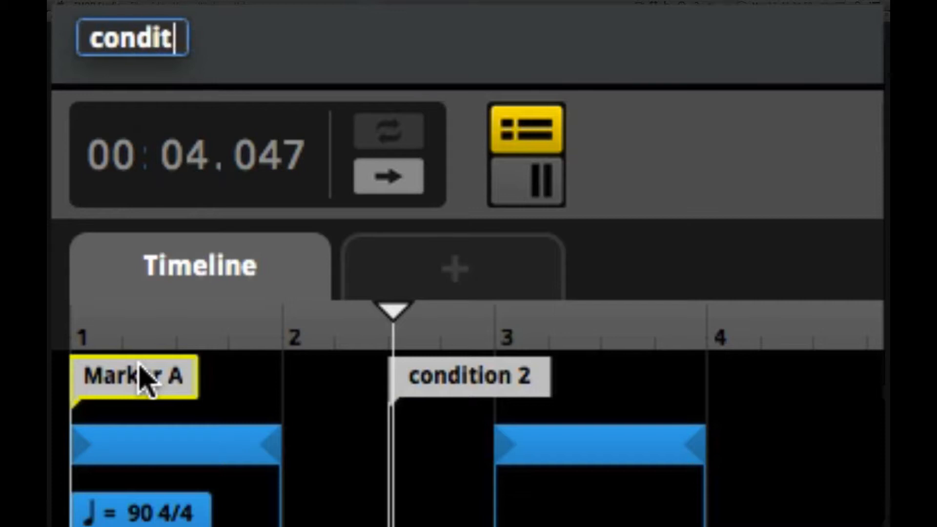
type(" 1")
key("Return")
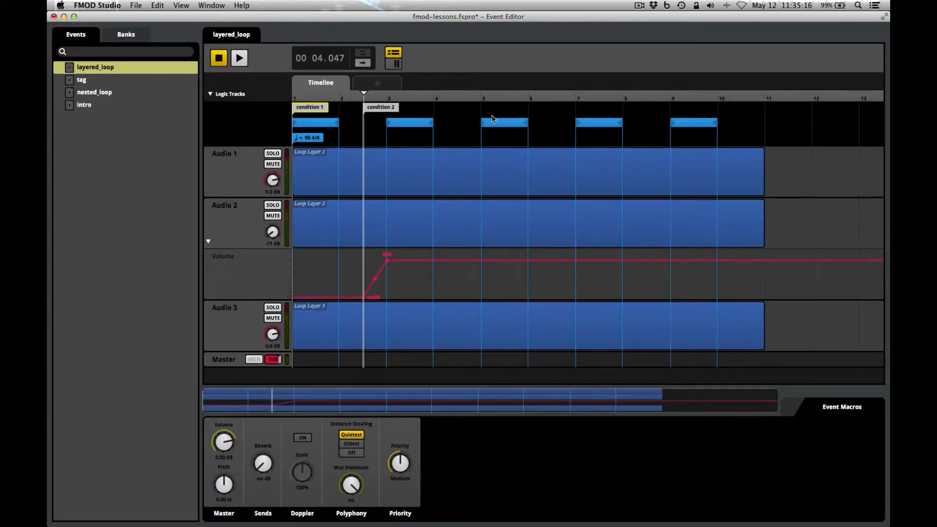
Step: Add a marker midway through bar 4, just before the third loop region, and name it condition 3
right_click(458, 110)
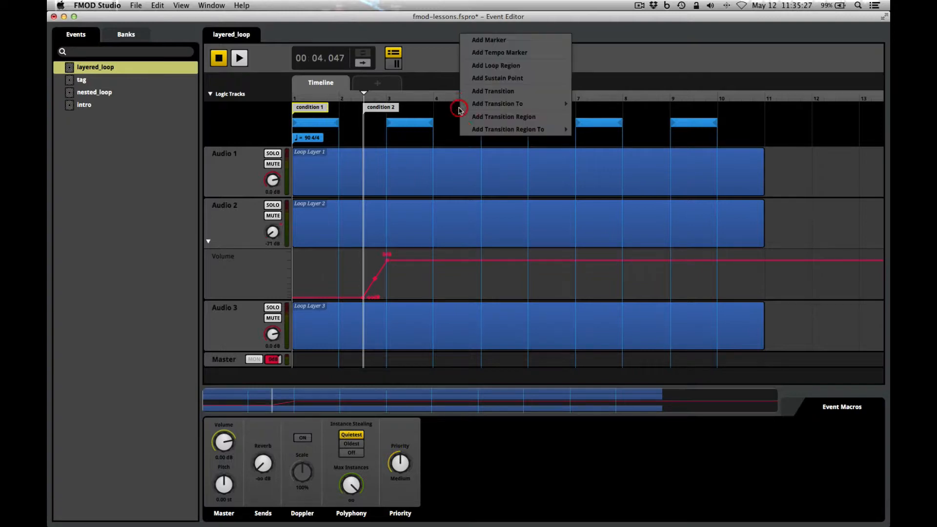
left_click(491, 40)
double_click(475, 111)
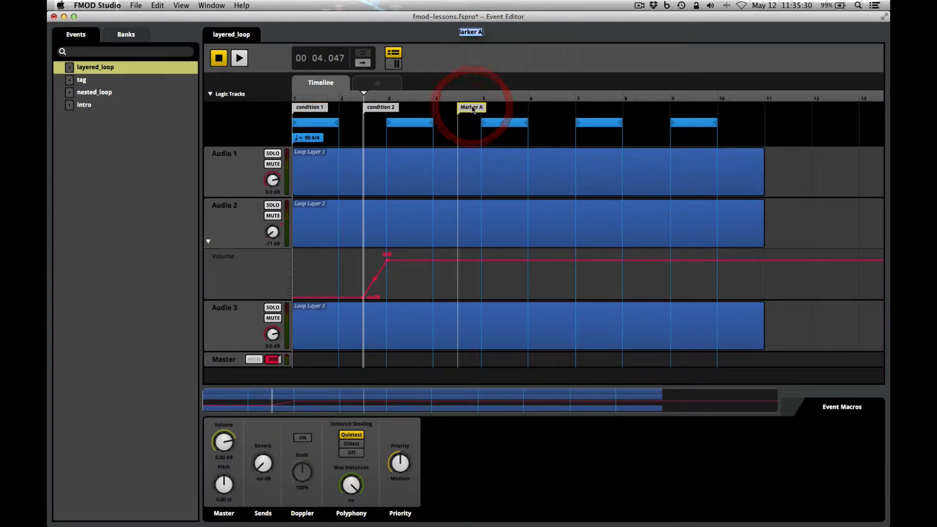
type("condition 3")
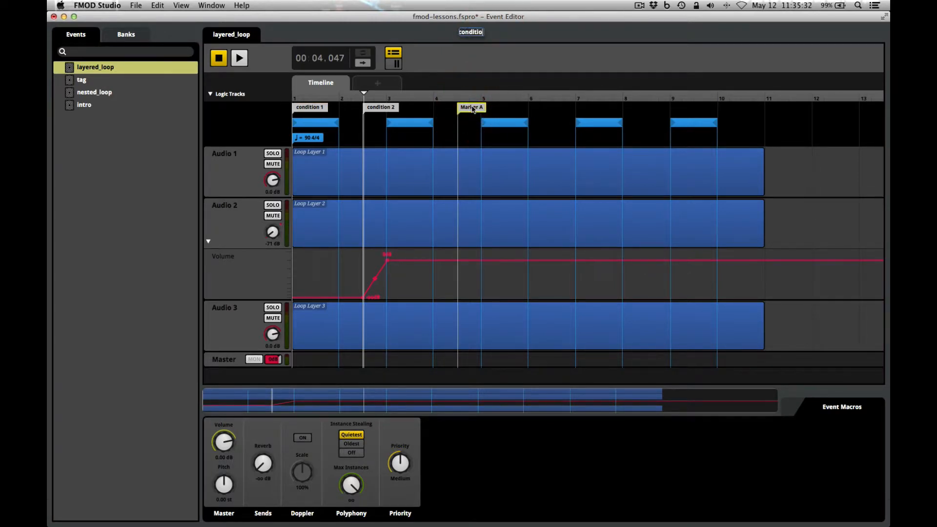
key("Return")
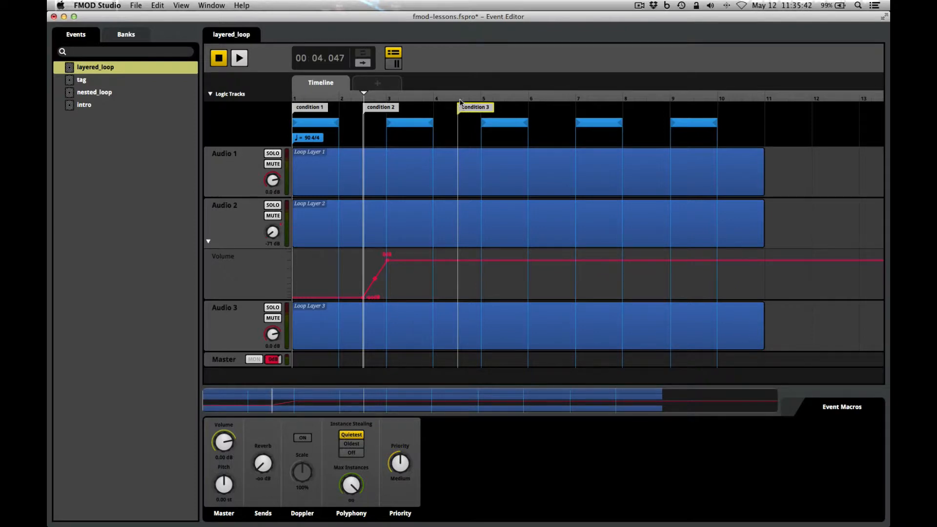
Step: Add a marker midway through bar 6, just before the fourth loop region, and name it condition 4
right_click(553, 112)
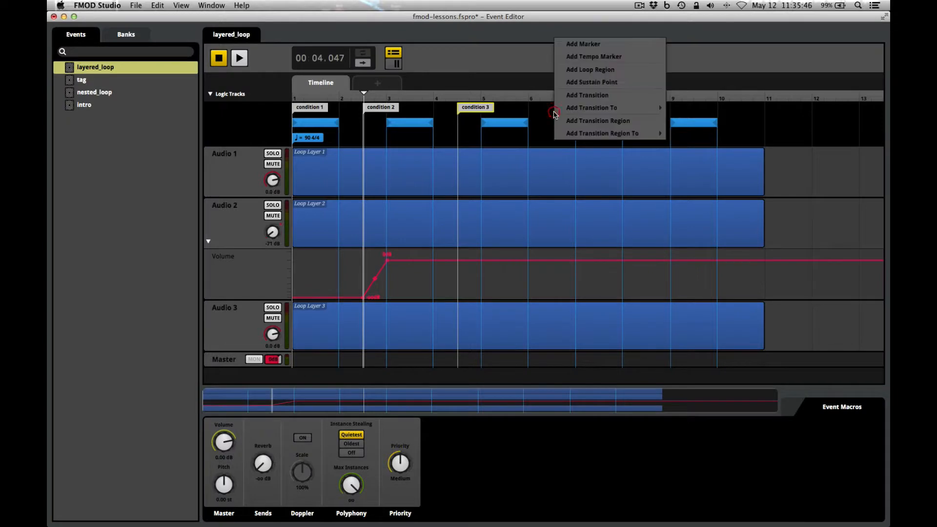
left_click(583, 43)
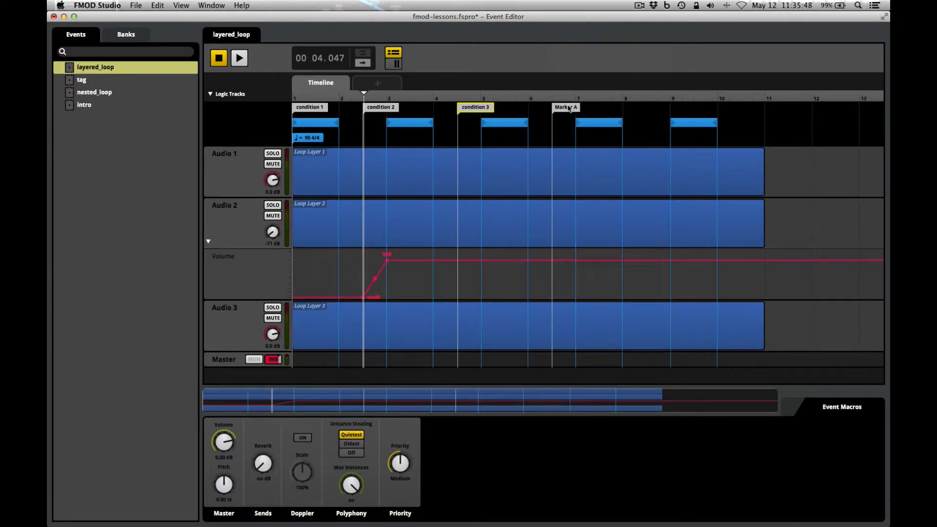
double_click(571, 110)
type("condi")
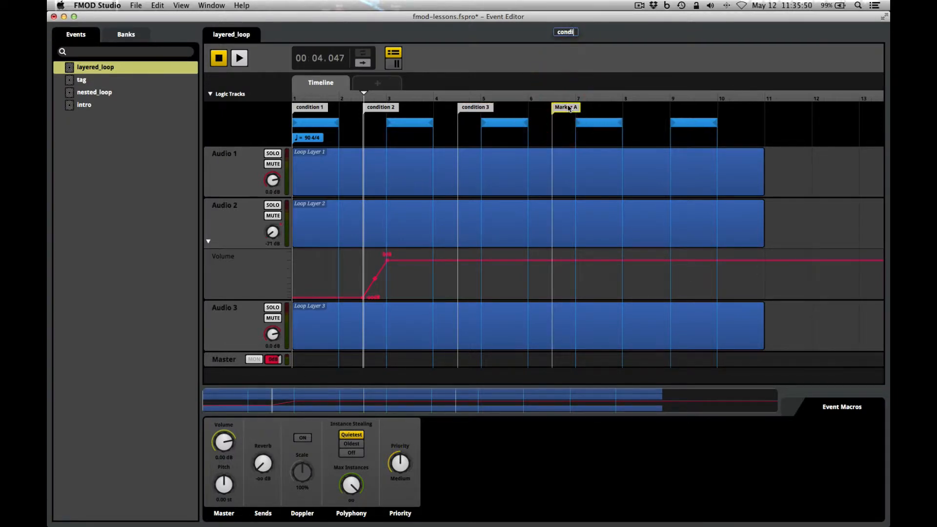
type("tion 4")
key("Return")
mouse_move(568, 106)
left_mouse_down()
mouse_move(552, 104)
mouse_move(564, 102)
left_mouse_up()
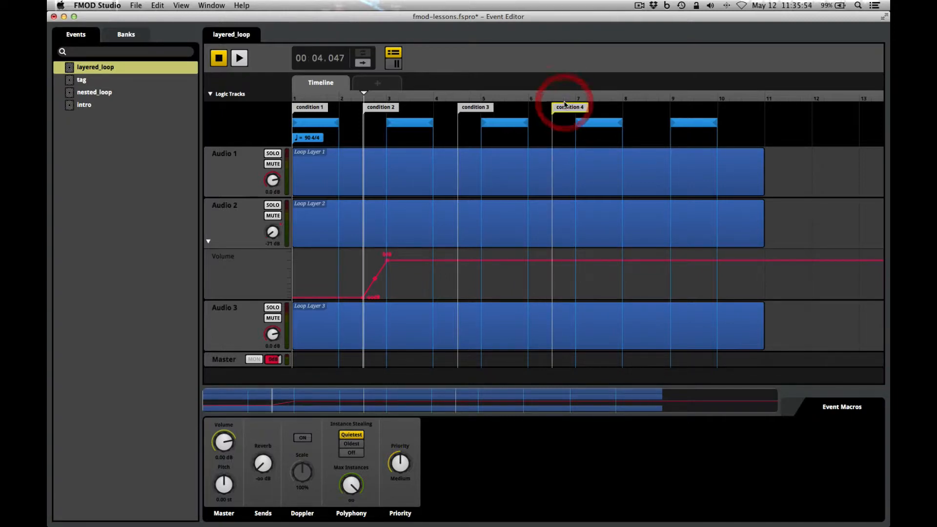
Step: Add a marker midway through bar 8, just before the fifth loop region, and name it condition 5
right_click(648, 114)
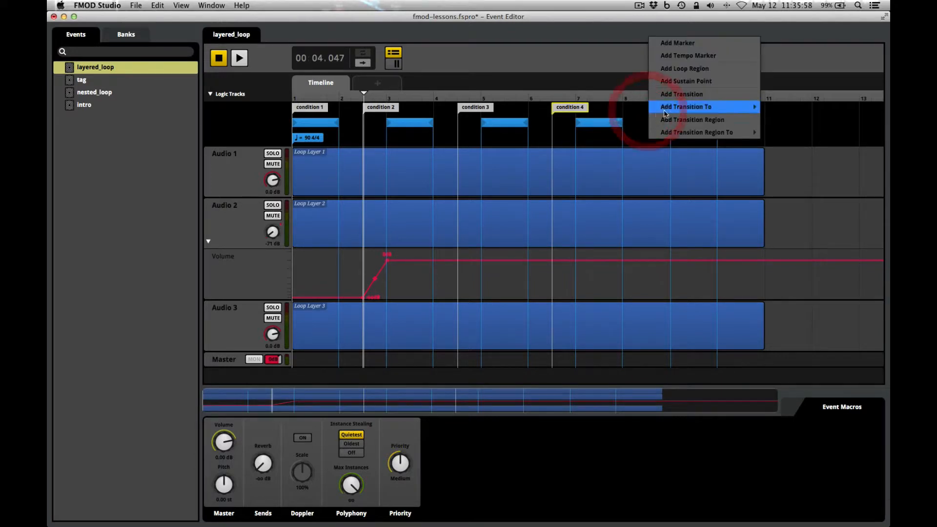
left_click(671, 46)
double_click(659, 107)
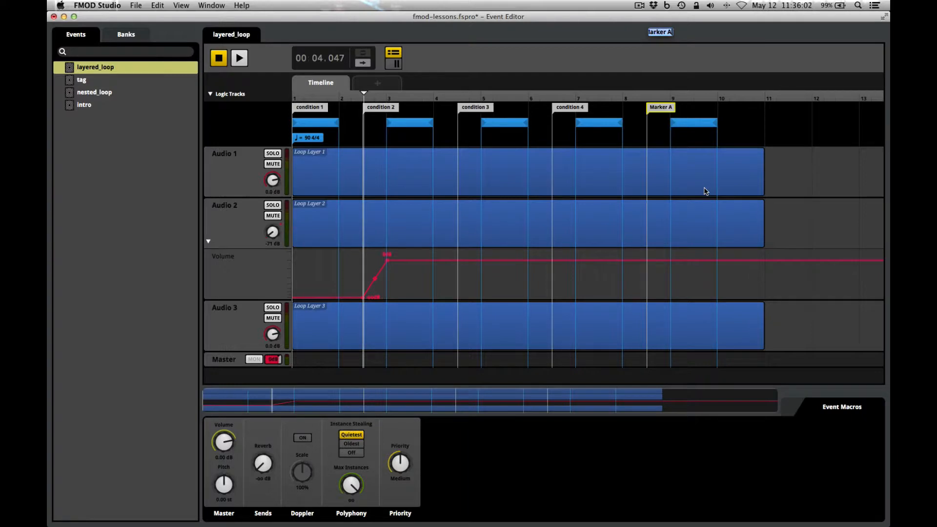
type("condition 5")
key("Return")
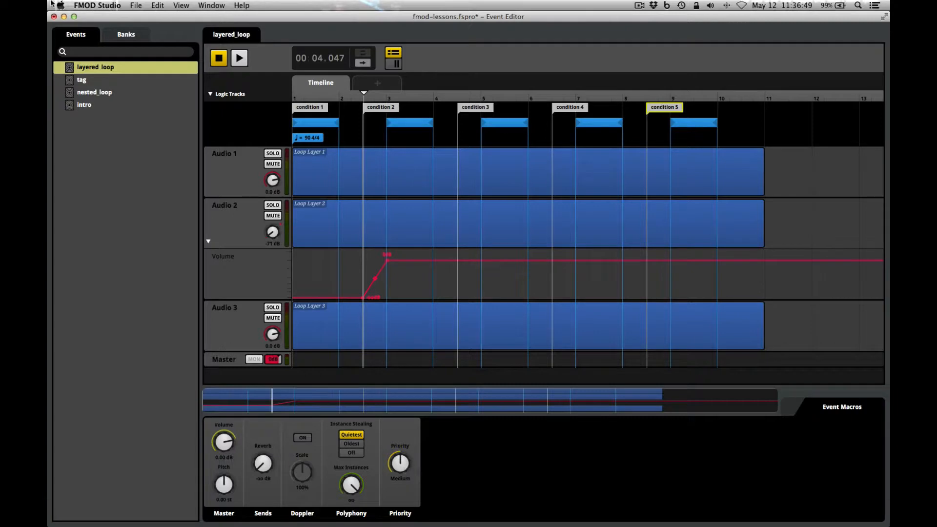
Step: Hide the deck to make more room for the event's tracks
left_click(181, 6)
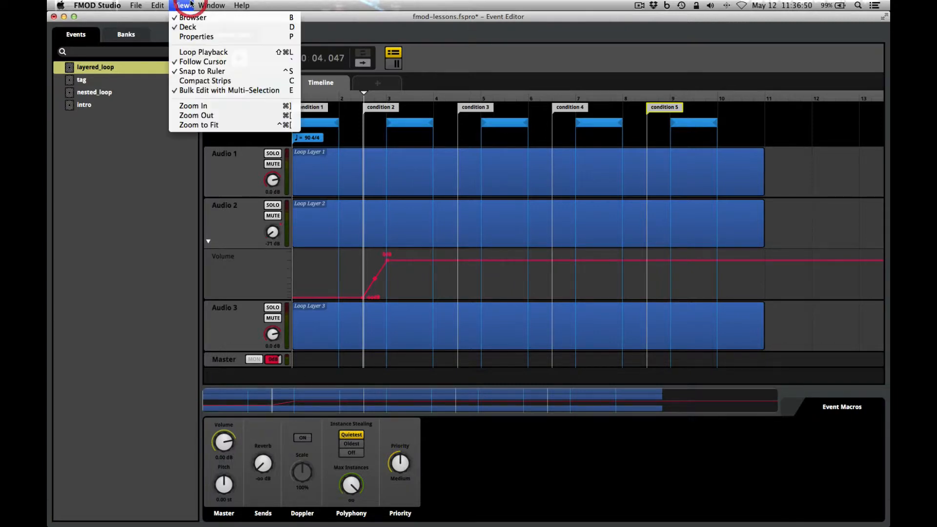
left_click(195, 27)
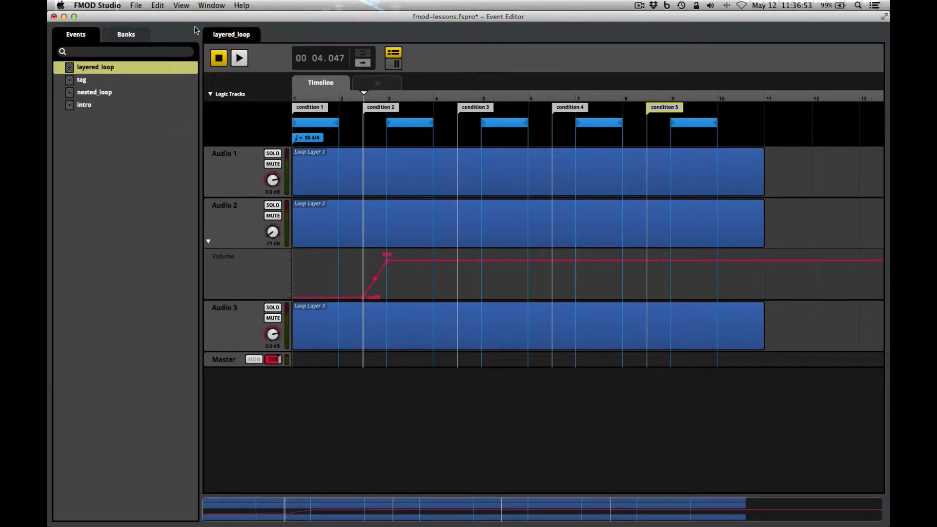
key("d")
key("d")
key("d")
key("d")
key("d")
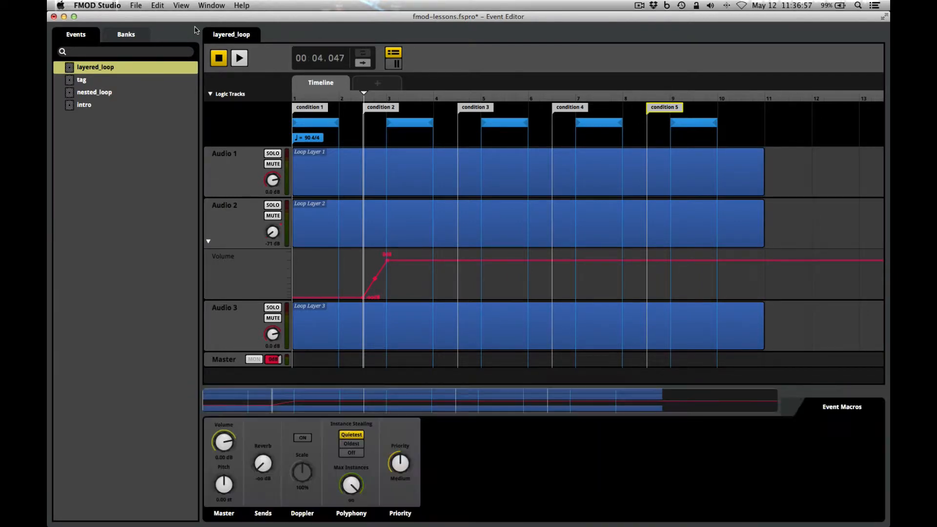
key("d")
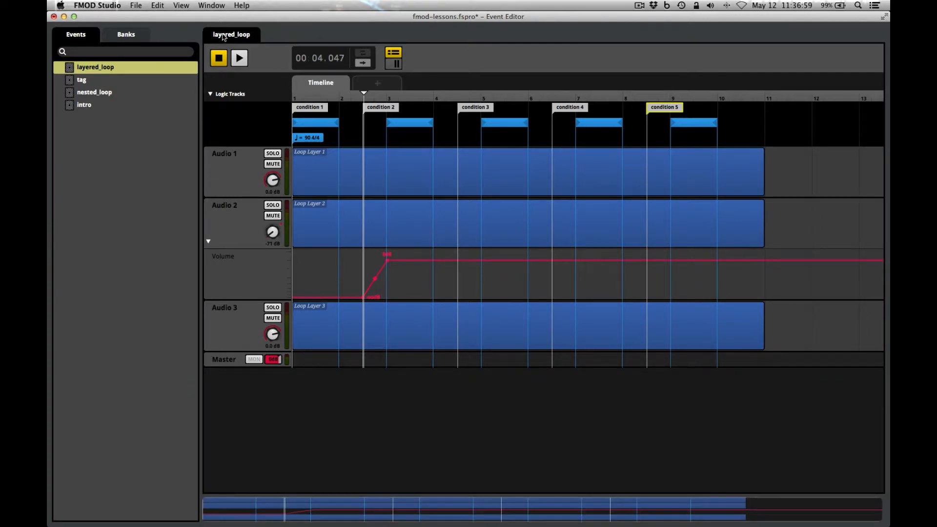
Step: Automate Audio 3's volume to fade in from silence mid-bar 4 to 0 dB at bar 5, and out from mid-bar 6 to silence at bar 7
right_click(274, 337)
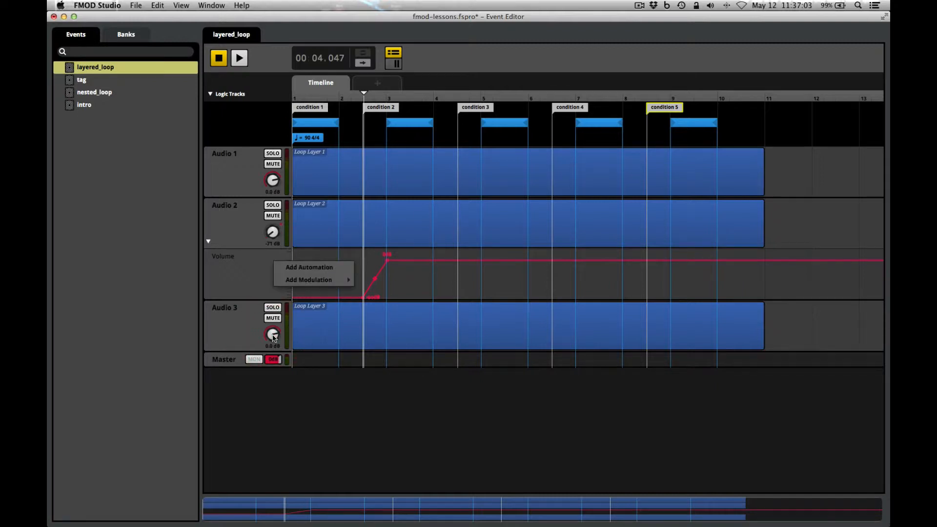
left_click(300, 269)
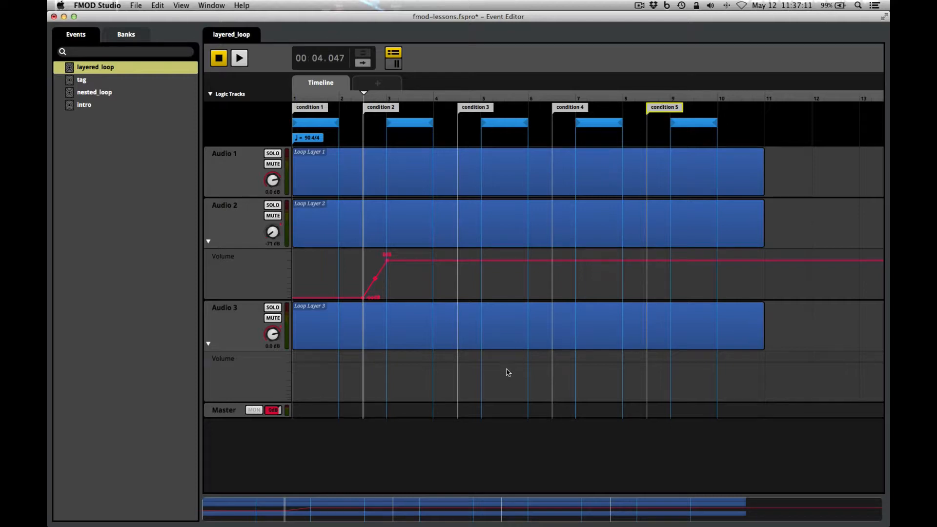
left_click(482, 363)
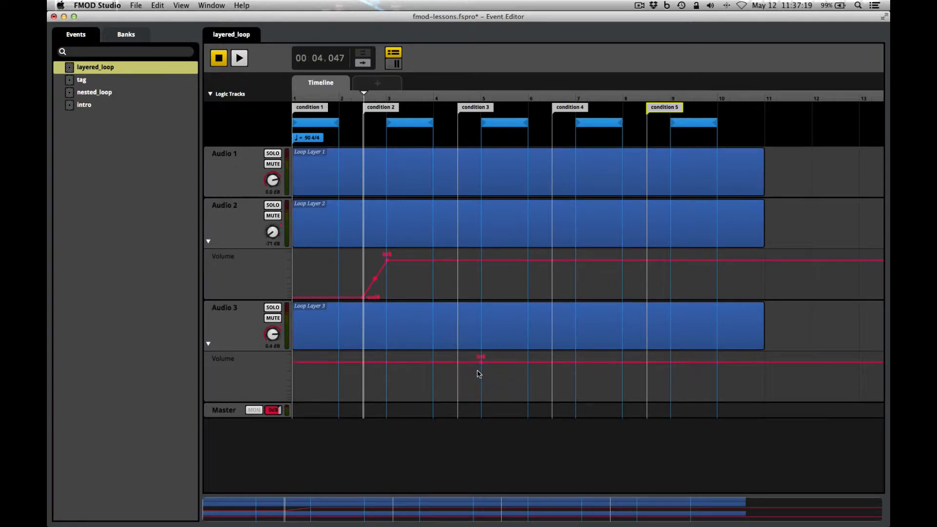
left_click_drag(441, 364, 461, 419)
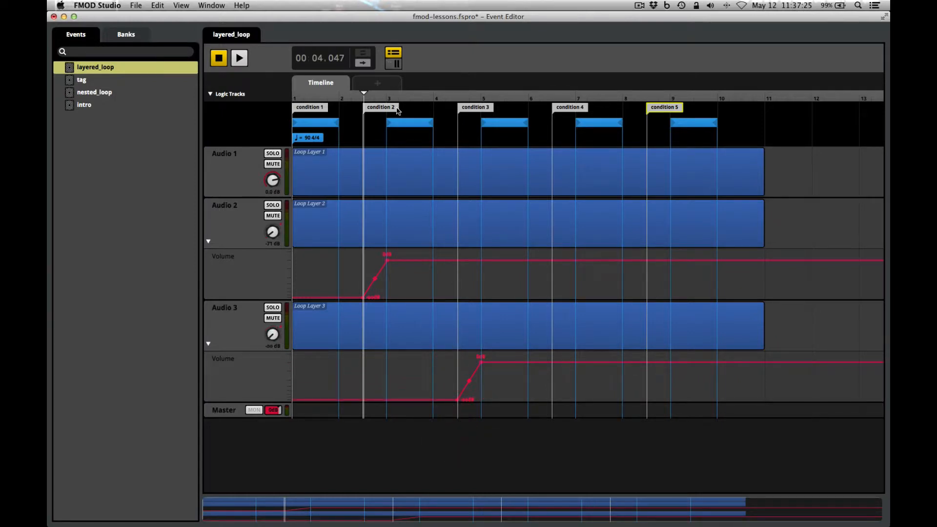
left_click_drag(364, 94, 501, 93)
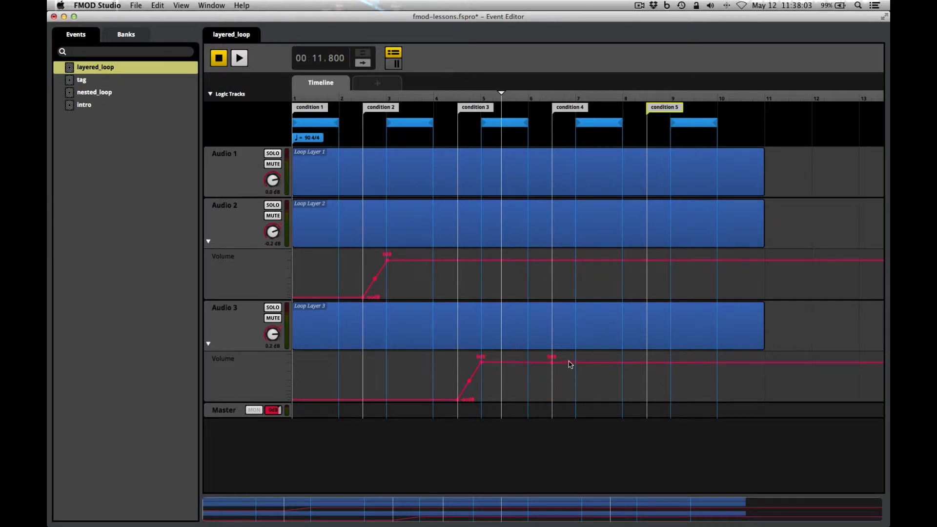
left_click_drag(576, 363, 579, 418)
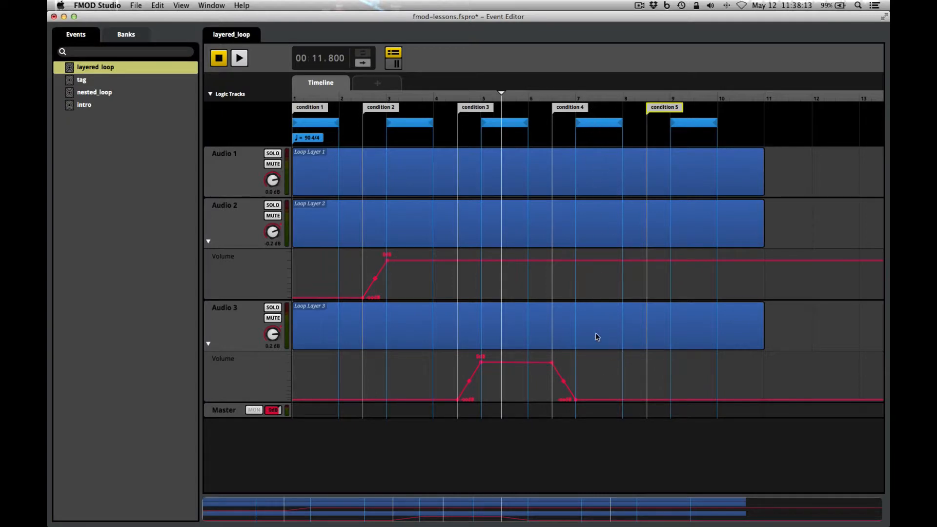
Step: Extend Audio 2's volume automation with a fade-out from condition 5, midway through bar 8, to silence at bar 9
left_click(646, 261)
left_click_drag(647, 261, 646, 260)
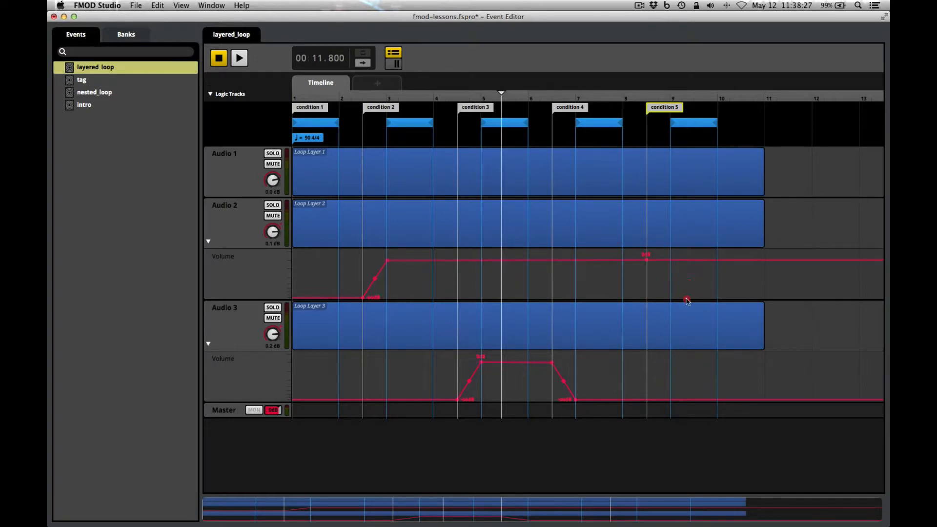
left_click_drag(679, 260, 673, 314)
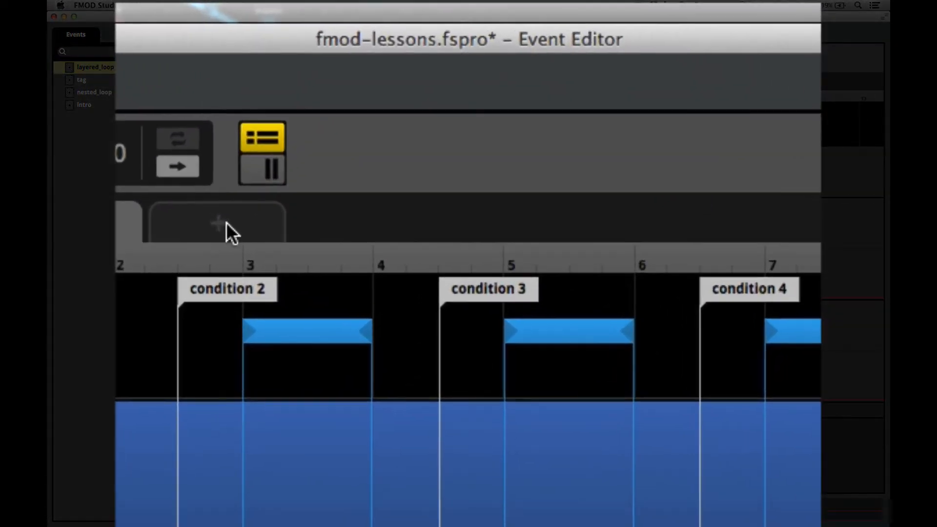
Step: Add a parameter named condition to the event, with a range from 1 to 5
left_click(237, 224)
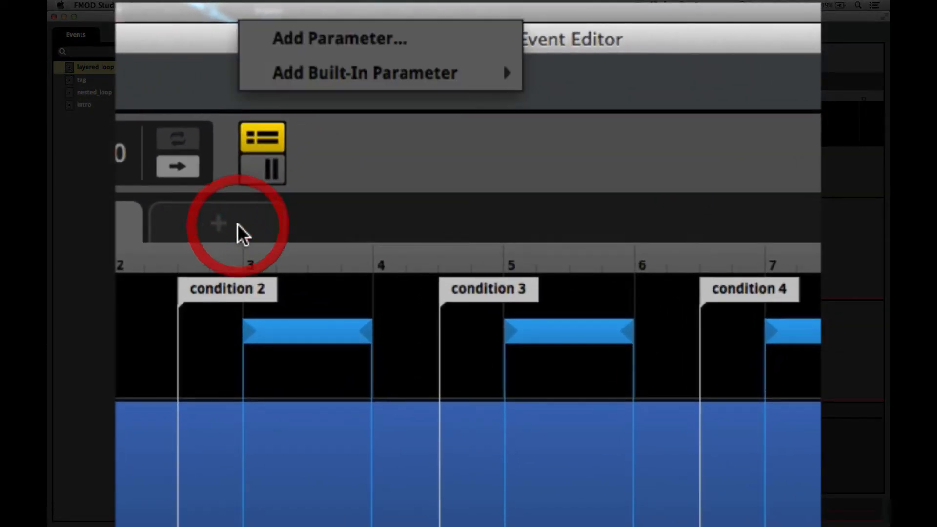
left_click(351, 35)
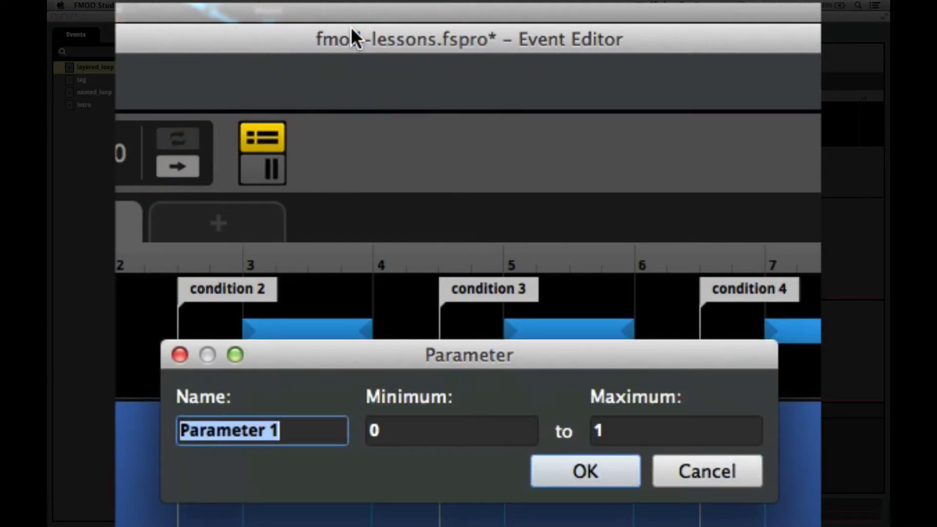
type("condition")
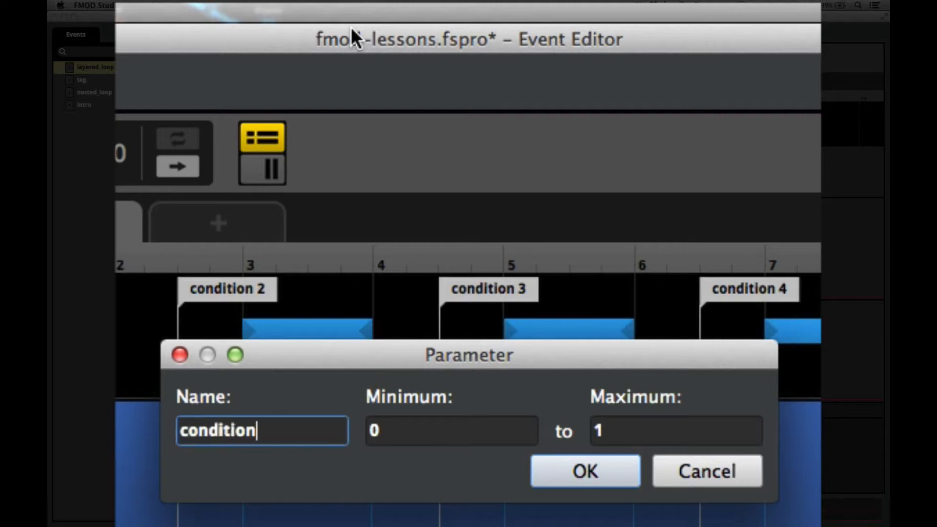
key("Tab")
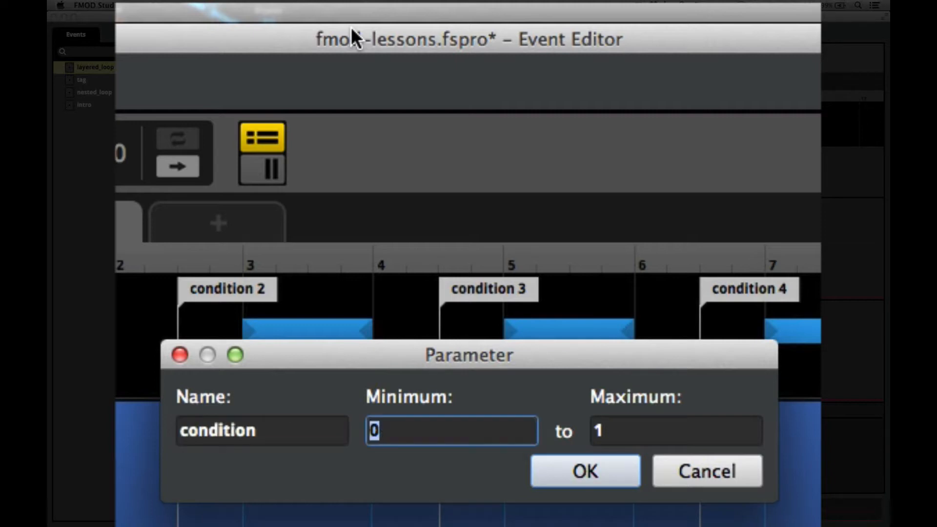
type("1")
key("Tab")
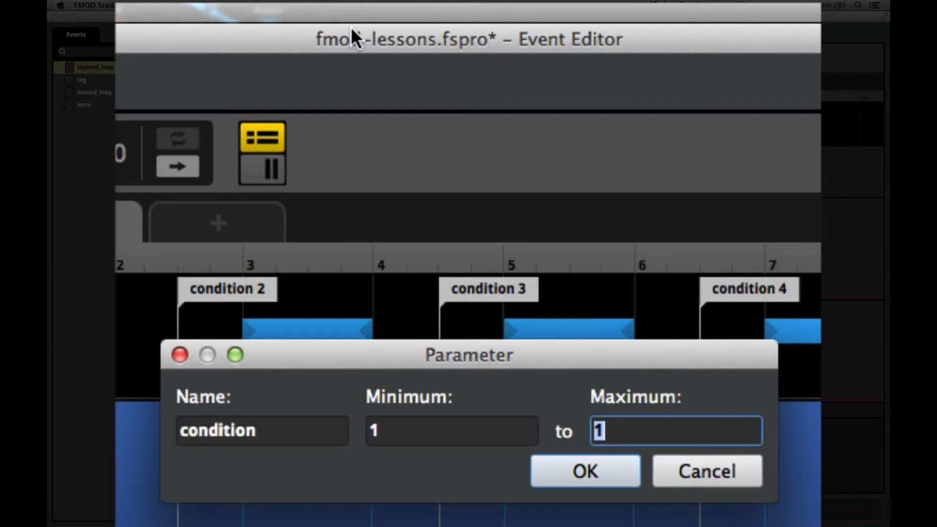
type("5")
left_click(584, 465)
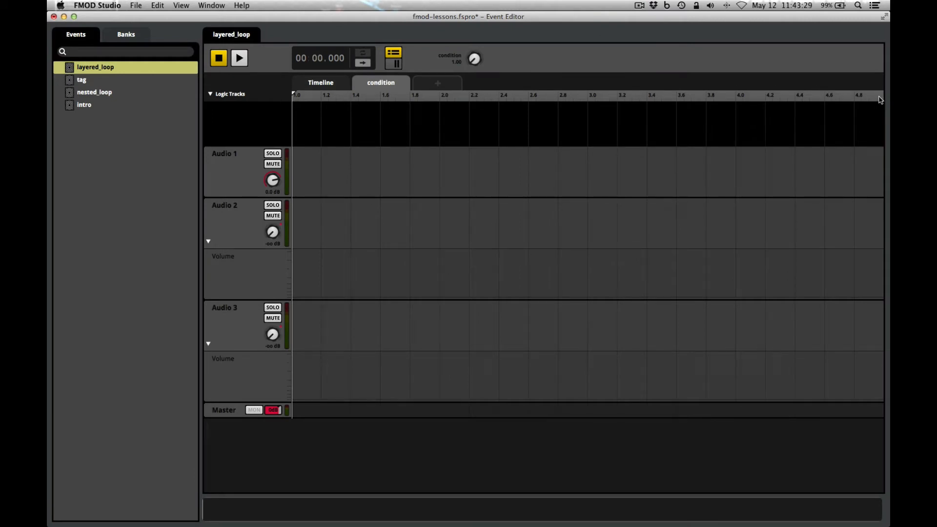
Step: Try out the condition parameter's dial, reset it to 1.00 and return to the event's timeline
left_click_drag(474, 59, 474, 84)
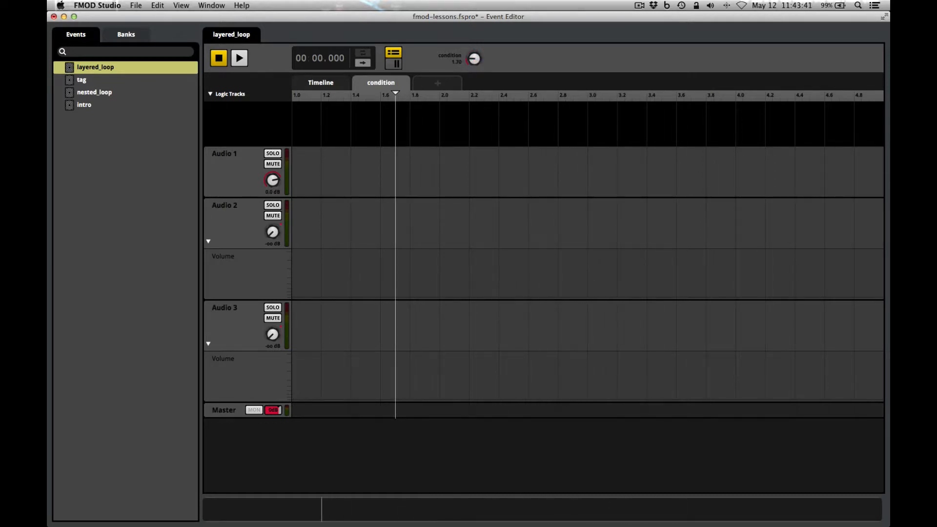
left_click_drag(474, 84, 475, 91)
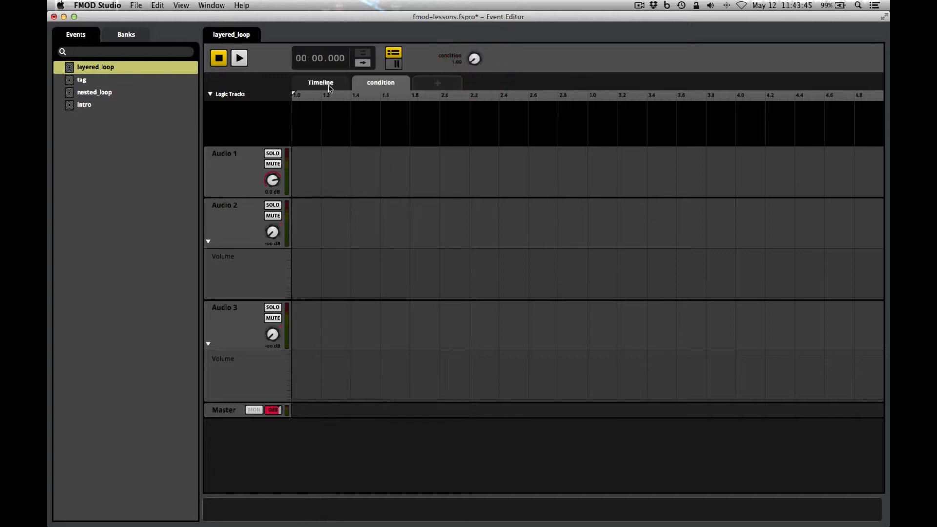
left_click(313, 87)
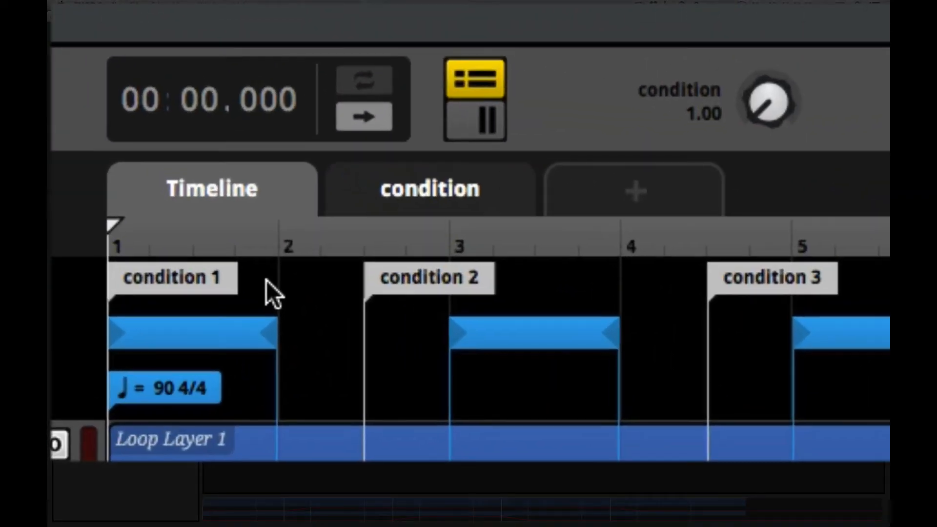
Step: Add a transition region to condition 2 and fit it over the whole of bar 1, above the first loop region
right_click(266, 280)
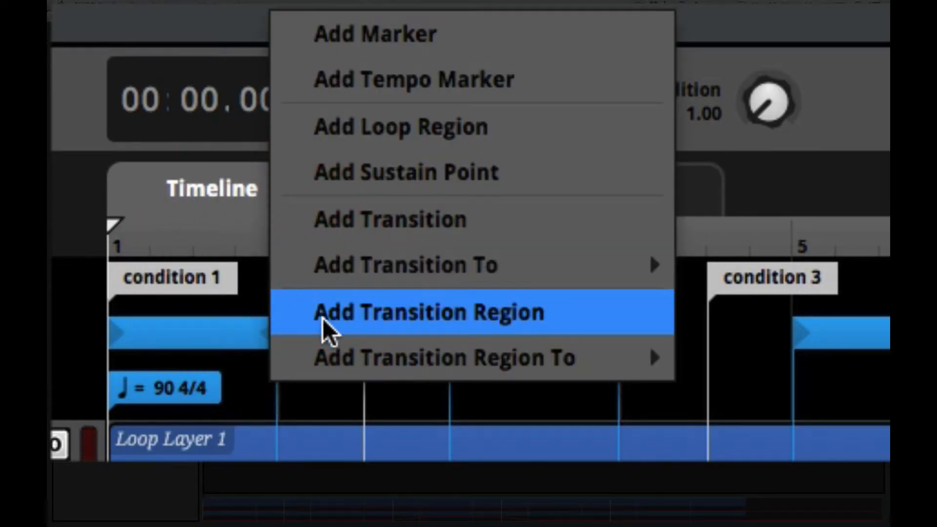
mouse_move(326, 358)
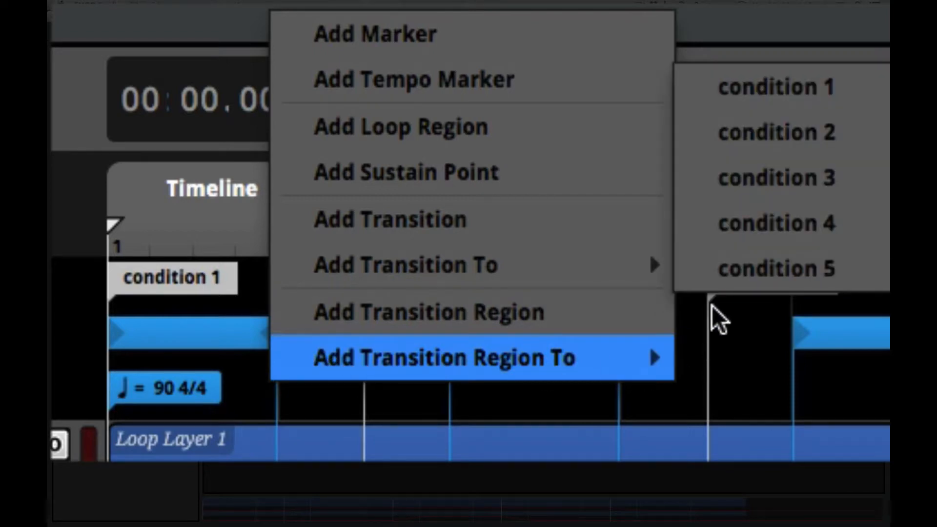
left_click(815, 137)
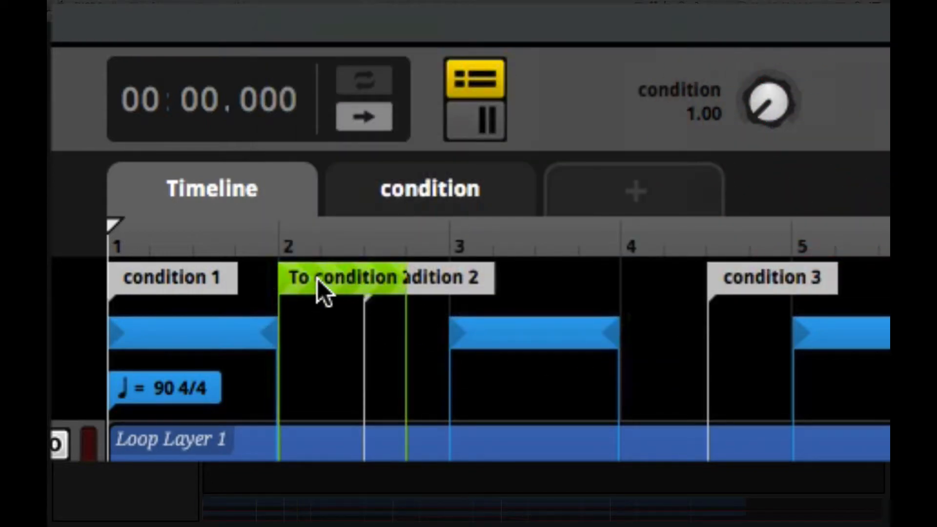
left_click_drag(307, 276, 140, 233)
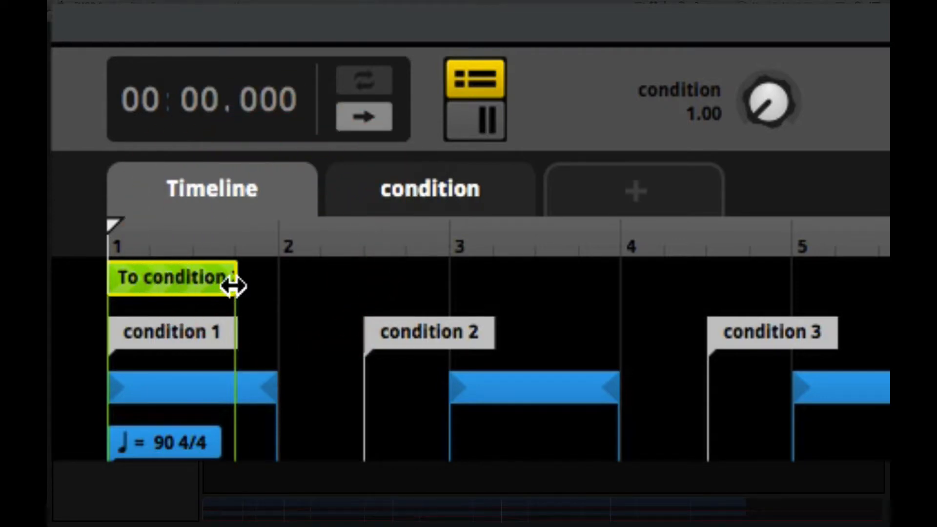
left_click_drag(235, 286, 269, 285)
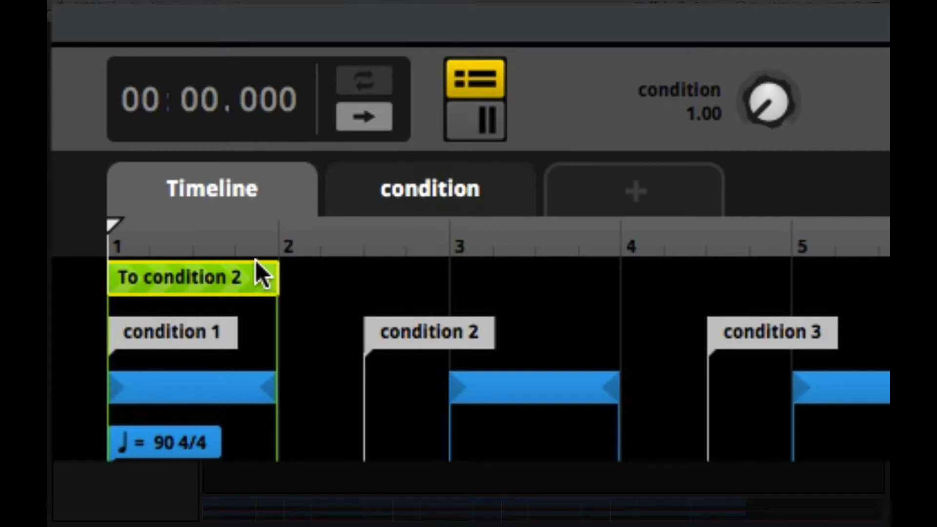
Step: Place the playhead at 00:01.019 inside bar 1 and set the condition parameter to 2.14
mouse_move(112, 224)
left_mouse_down()
mouse_move(210, 230)
mouse_move(172, 239)
left_mouse_up()
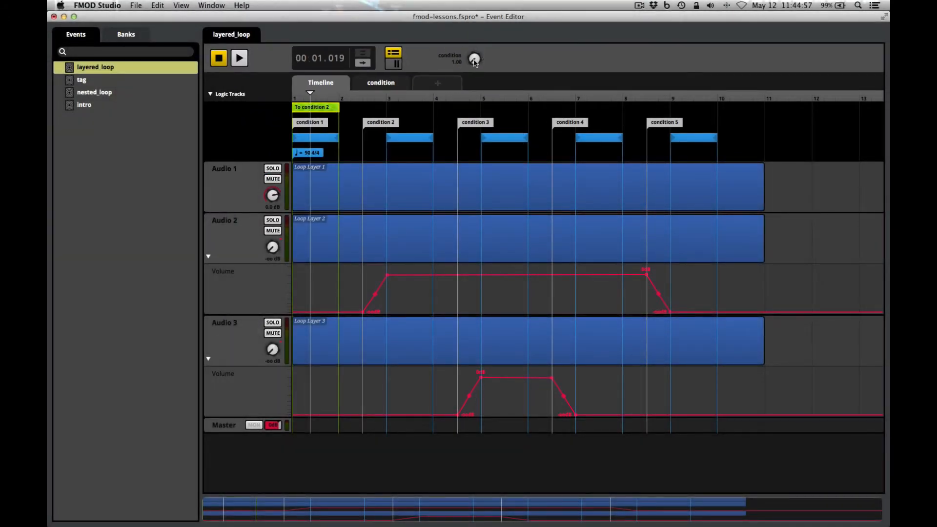
left_click_drag(473, 63, 472, 52)
Step: Show the deck for the transition region to condition 2 and add a parameter condition based on the condition parameter
left_click(322, 111)
left_click(181, 6)
left_click(189, 26)
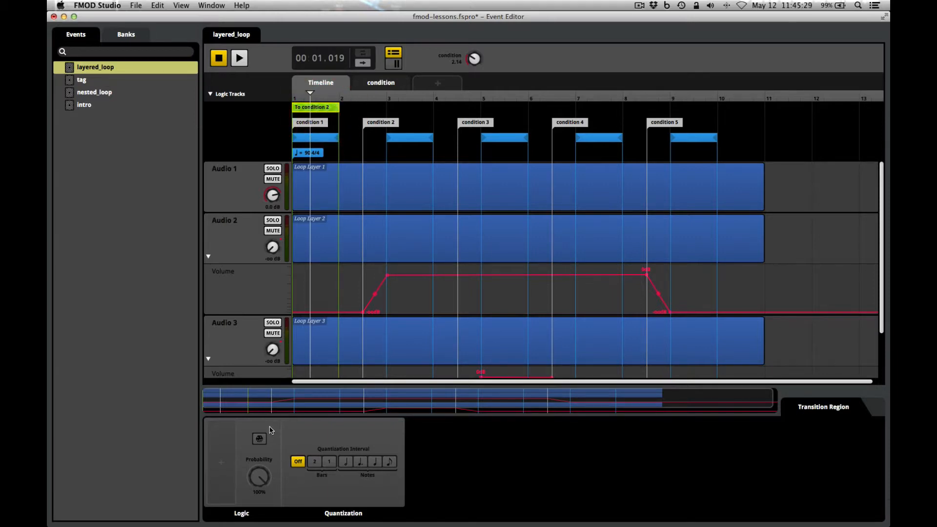
right_click(221, 465)
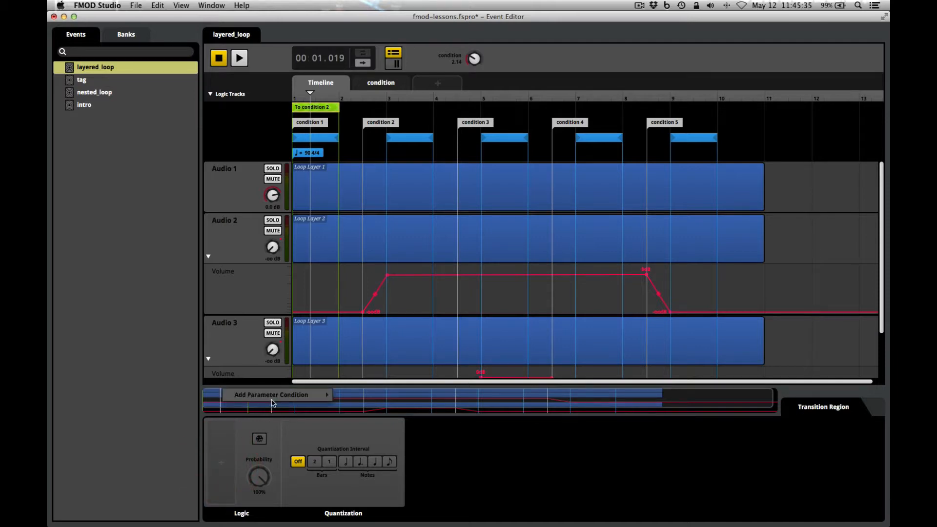
mouse_move(273, 402)
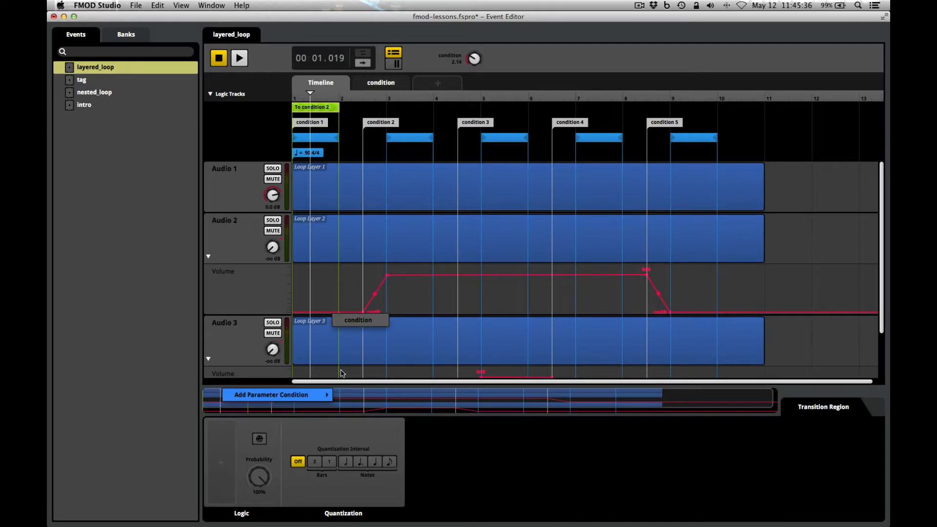
left_click(361, 320)
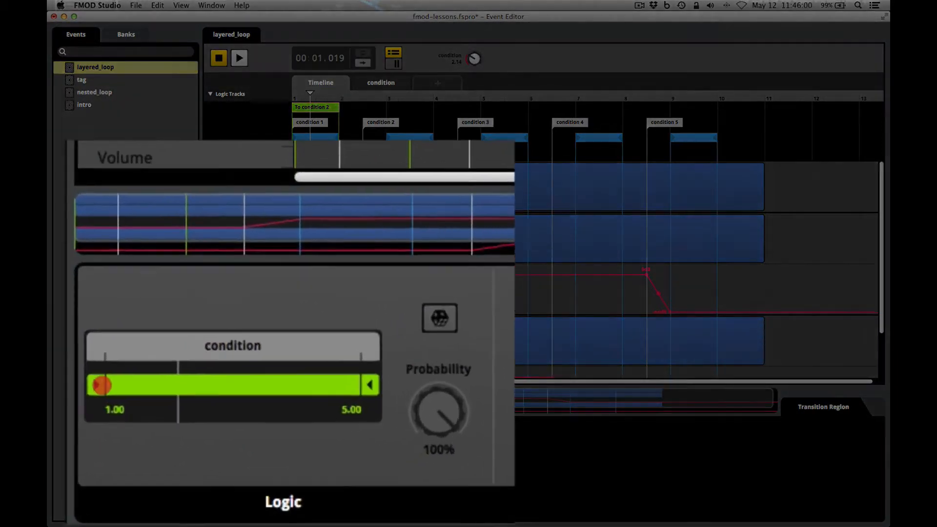
Step: Raise the lower limit of the transition region's parameter condition roughly to 1.74
left_click_drag(212, 466, 228, 466)
mouse_move(152, 336)
left_mouse_down()
mouse_move(167, 336)
mouse_move(157, 336)
left_mouse_up()
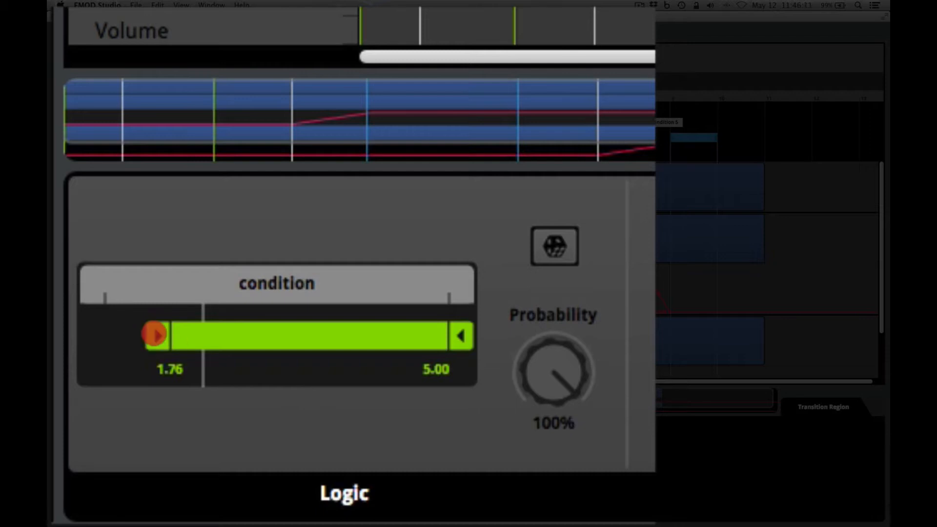
left_click_drag(154, 335, 151, 334)
left_click_drag(155, 334, 157, 335)
key("super+z")
left_click(156, 334)
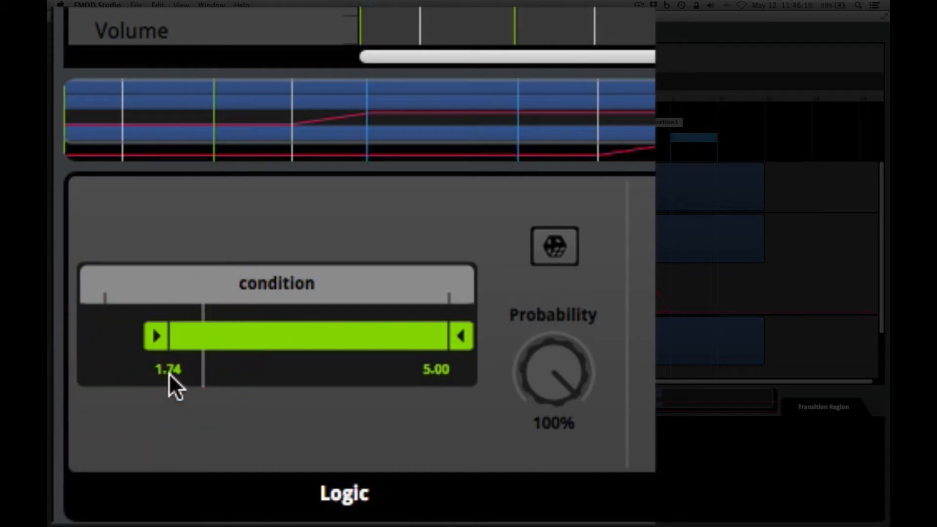
Step: Set the transition region's parameter condition range to exactly 1.75 through 2.25
left_click(169, 370)
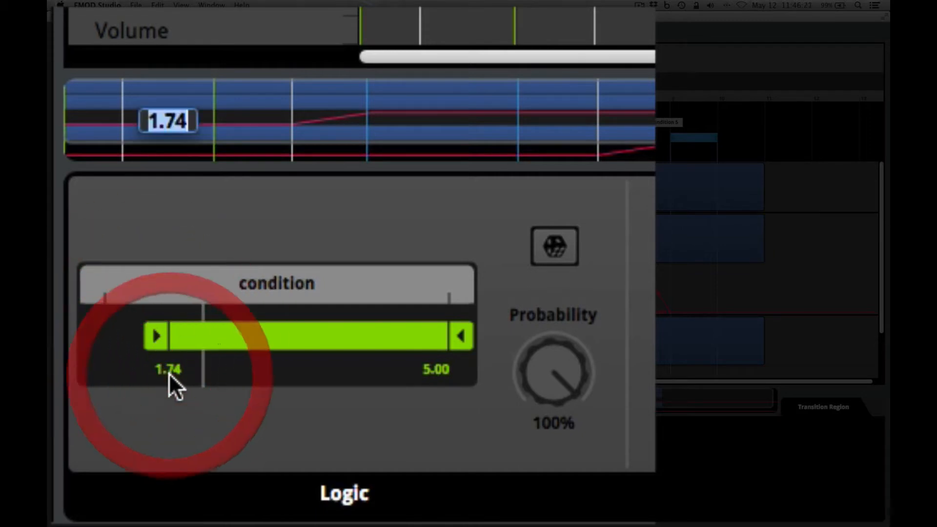
type("1.75")
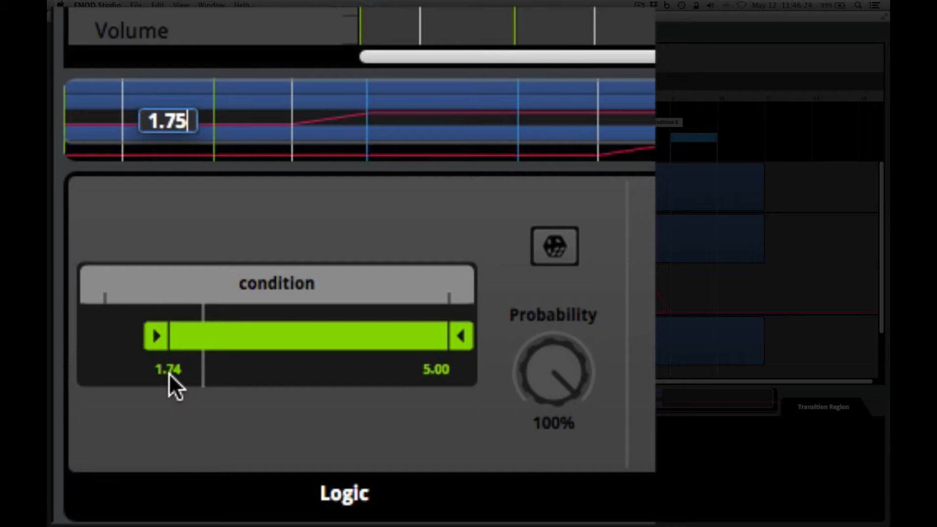
key("Return")
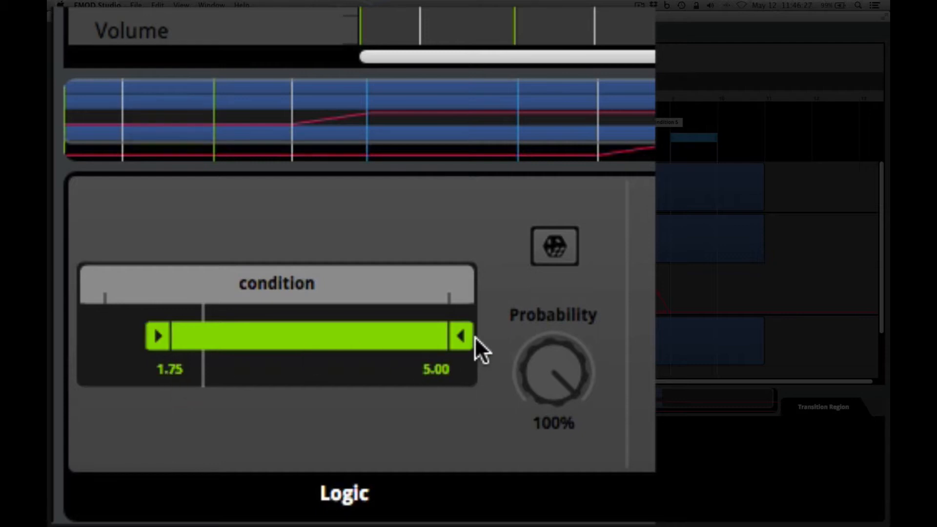
left_click(442, 369)
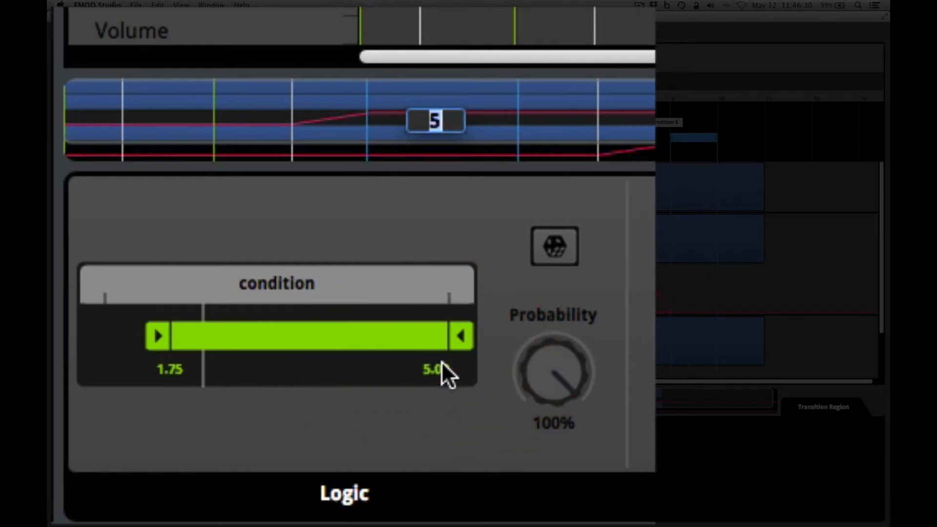
type("2.25")
key("Return")
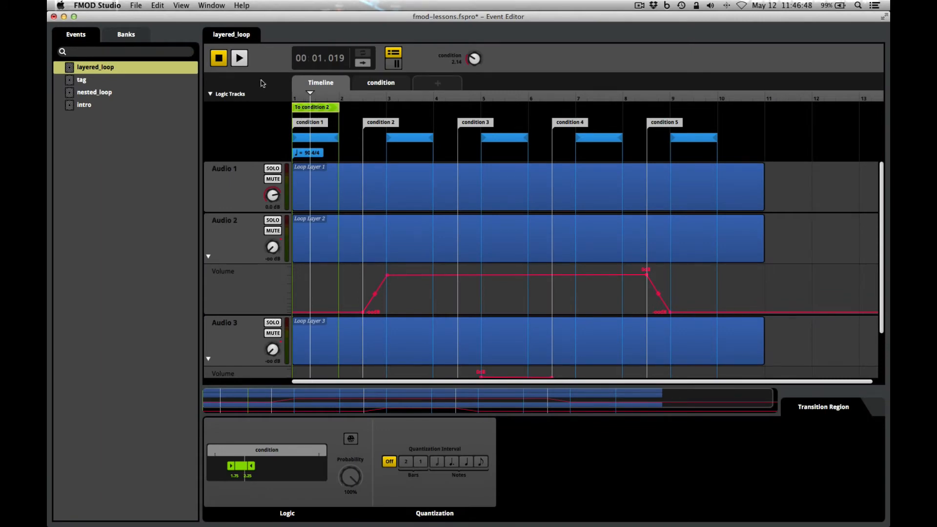
Step: Play the event twice from the start with condition at 2.14 to check the transition to condition 2, stopping after each pass
left_click(218, 59)
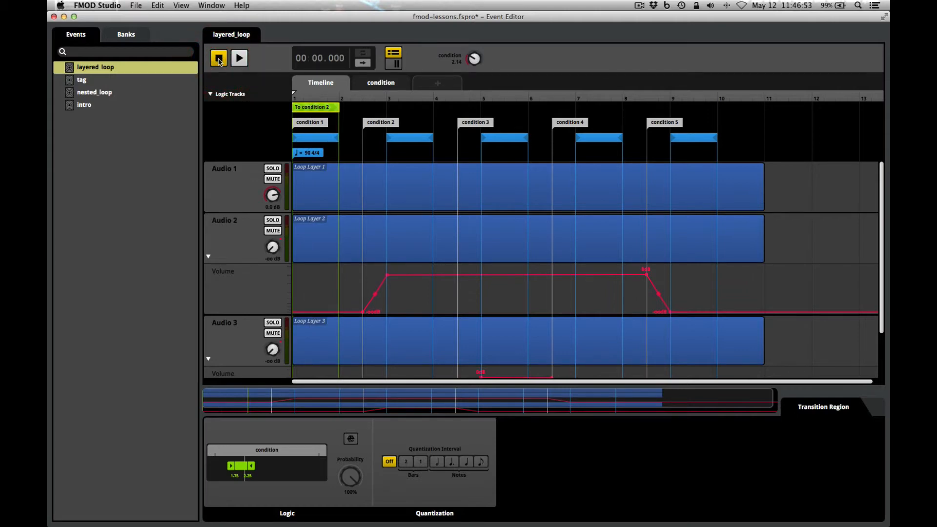
left_click(240, 62)
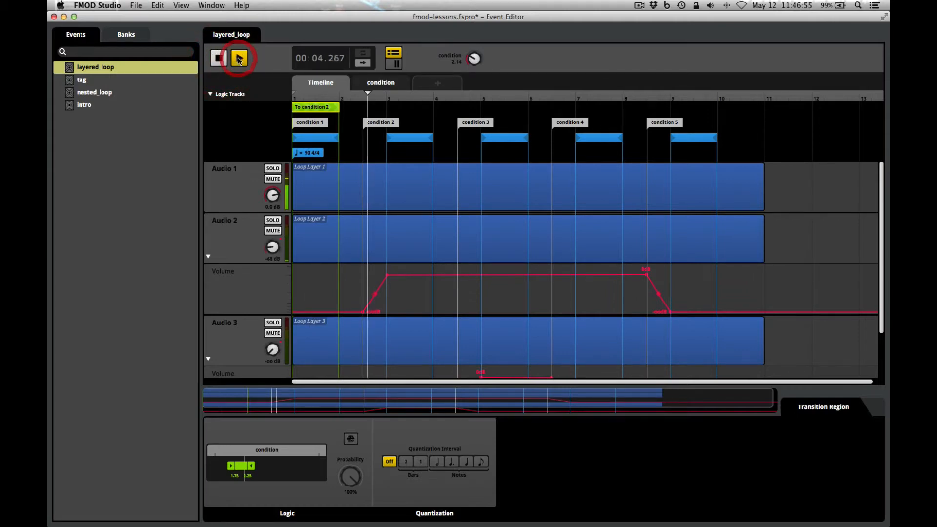
left_click(221, 62)
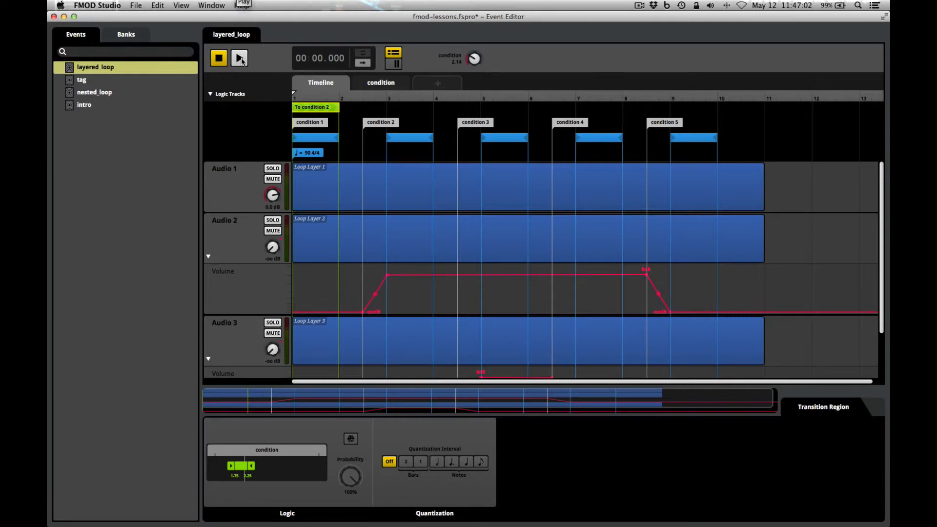
left_click(241, 60)
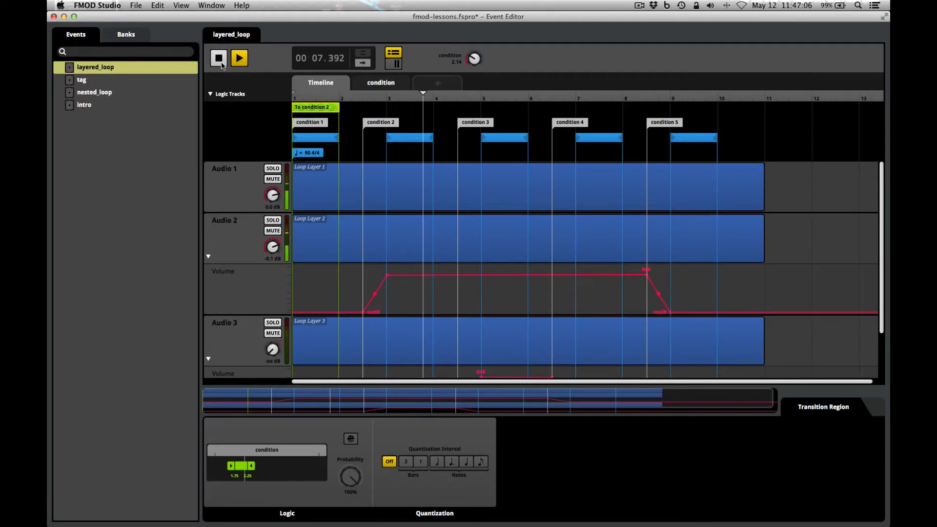
left_click(219, 62)
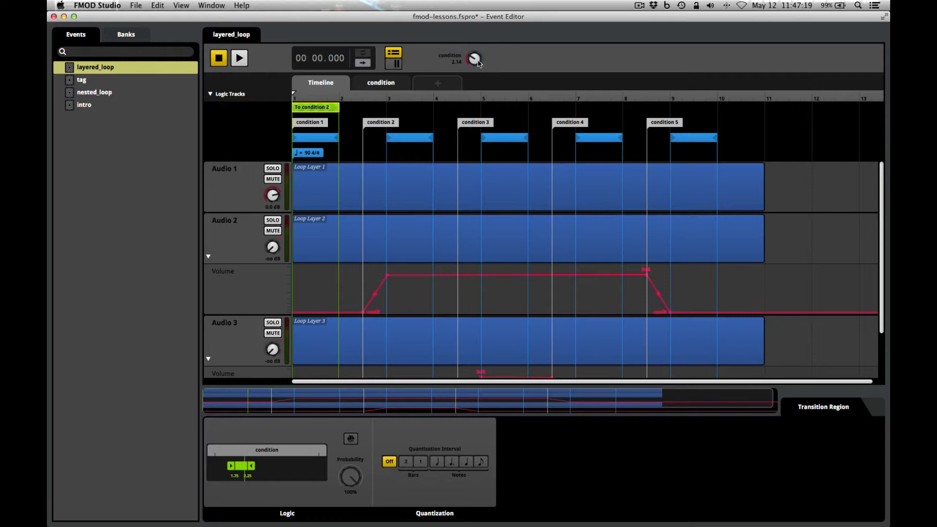
Step: Reset condition to 1.00, play the event, raise condition to 2.24 during playback to test the transition, and stop
left_click_drag(472, 59, 472, 87)
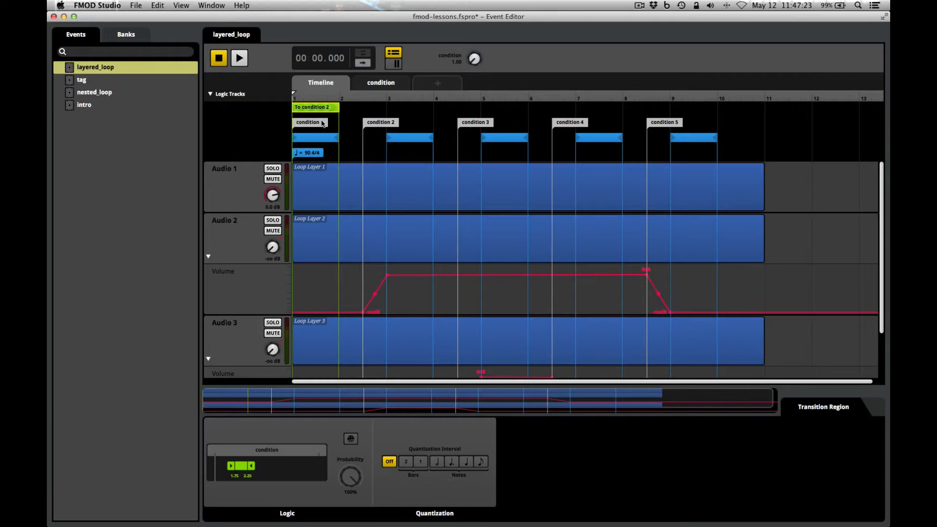
left_click(238, 58)
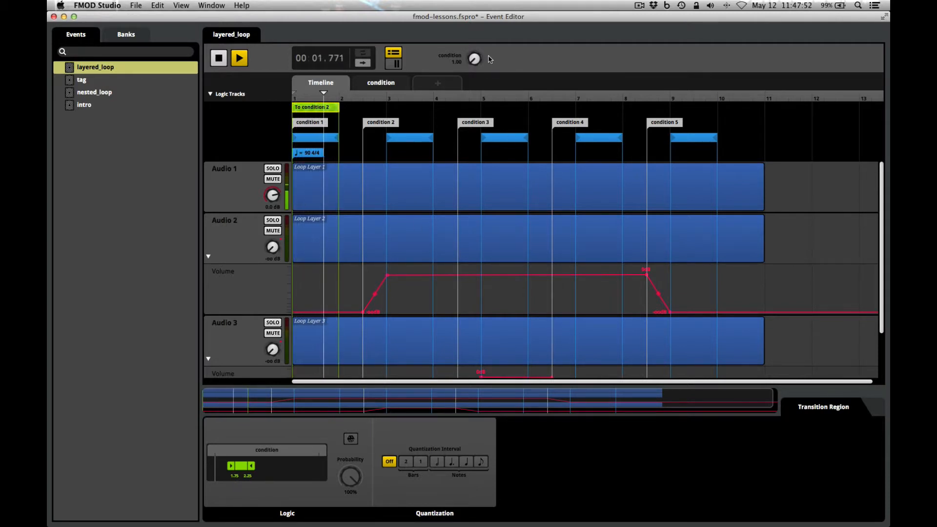
left_click_drag(477, 64, 477, 49)
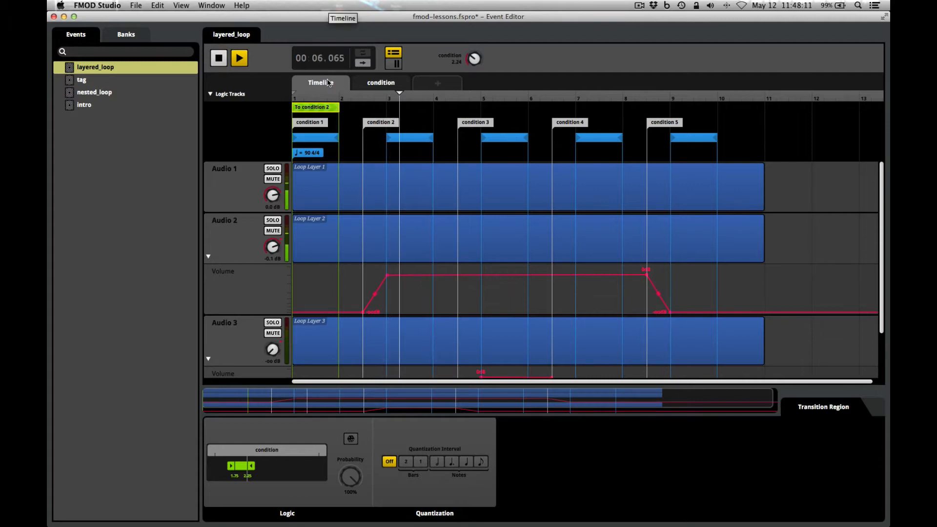
left_click(219, 60)
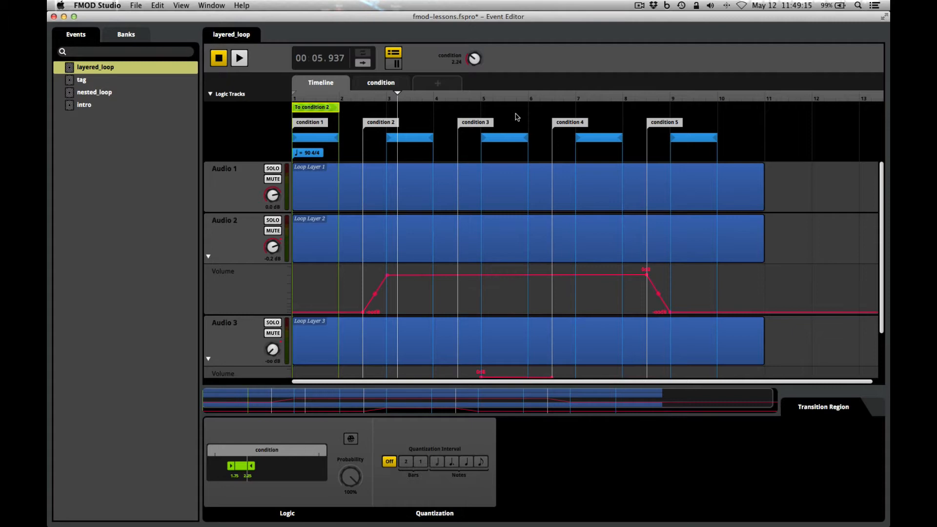
Step: Add a transition region to condition 3 on the timeline, spanning the condition 2 loop region from bar 3 to bar 4
right_click(403, 112)
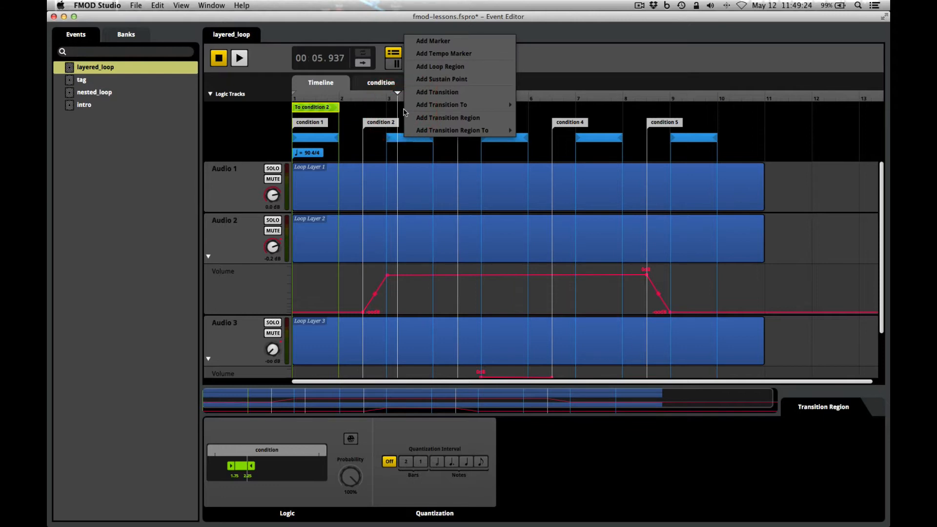
mouse_move(432, 133)
left_click(539, 82)
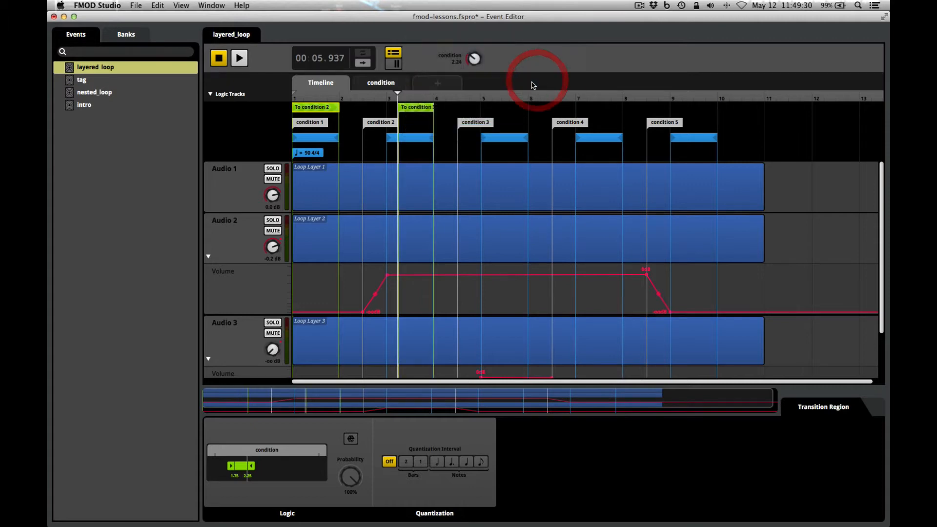
mouse_move(424, 110)
left_mouse_down()
mouse_move(411, 108)
mouse_move(434, 108)
left_mouse_up()
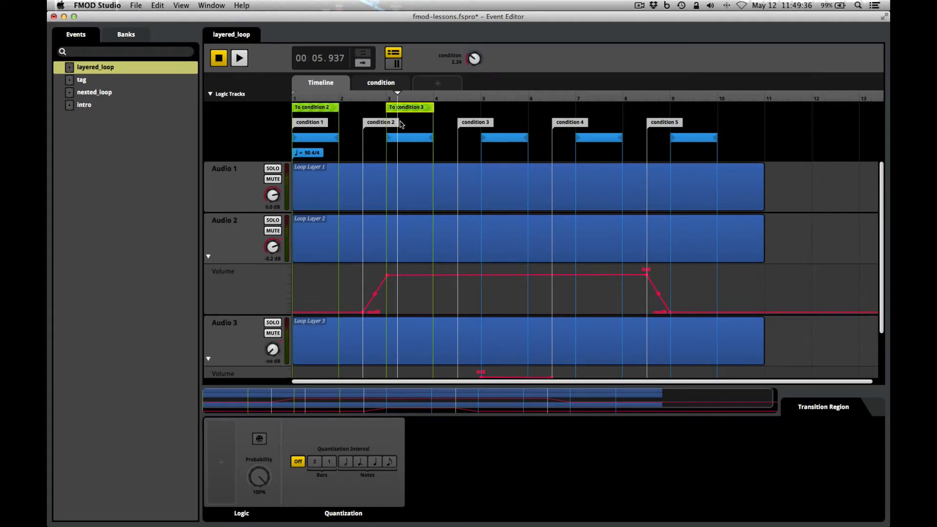
Step: Add a condition parameter condition to the To condition 3 transition region and set its range to 2.75 through 3.25
left_click(409, 111)
left_click(221, 465)
mouse_move(274, 393)
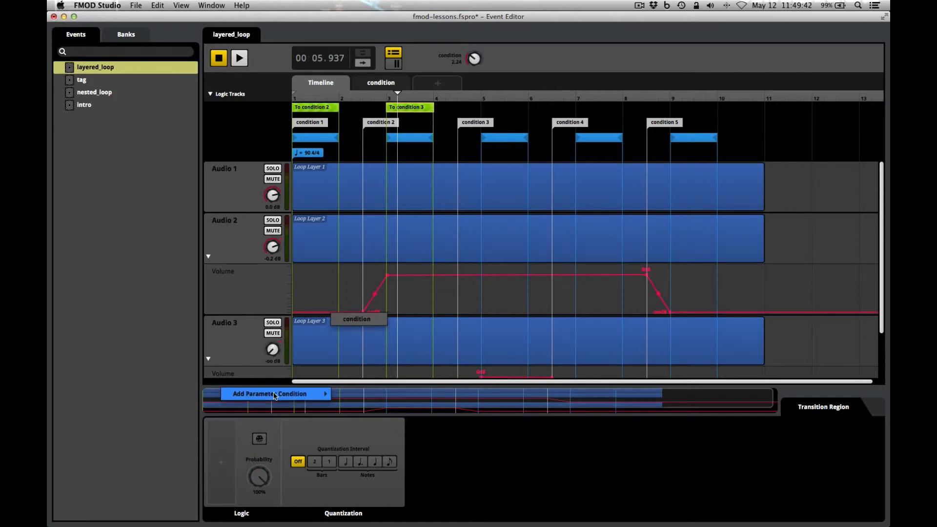
left_click(354, 320)
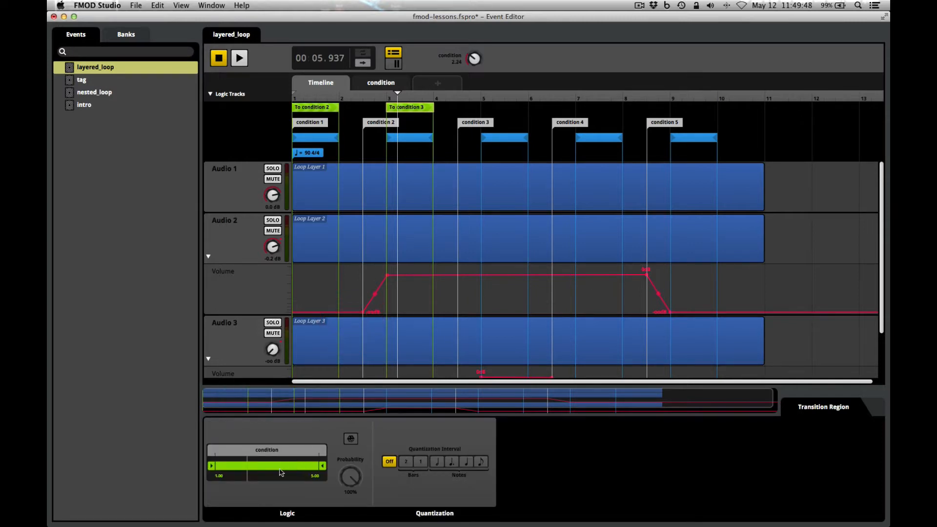
double_click(217, 477)
type("2.75")
key("Return")
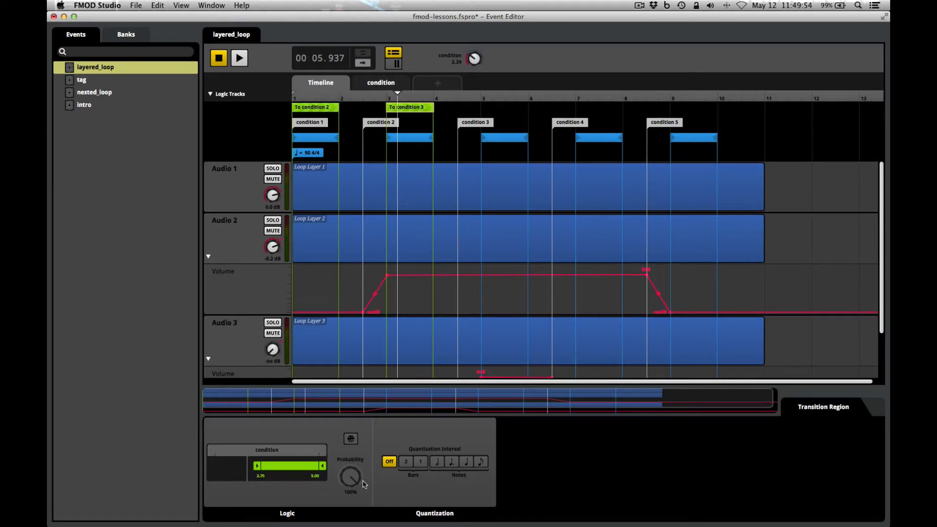
double_click(317, 476)
type("3.25")
key("Return")
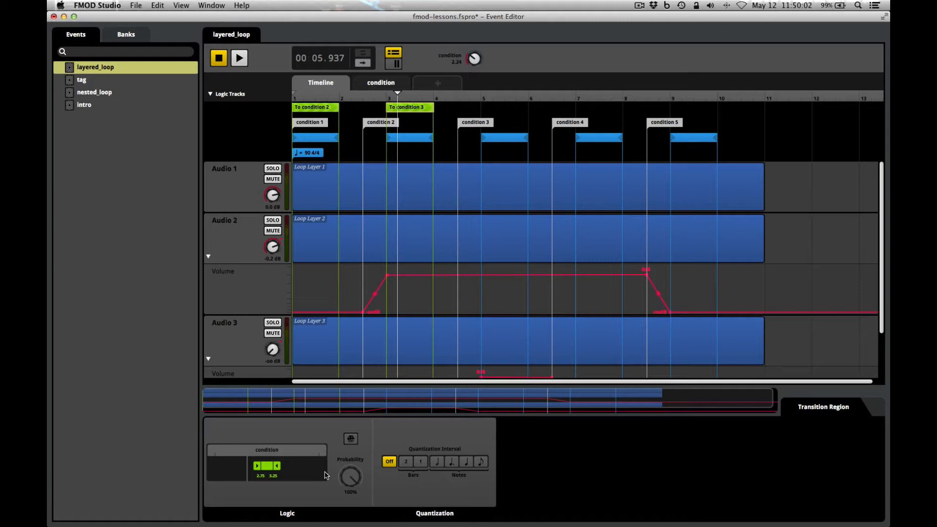
Step: Return the playhead to the start of the event and save the project
left_click(219, 59)
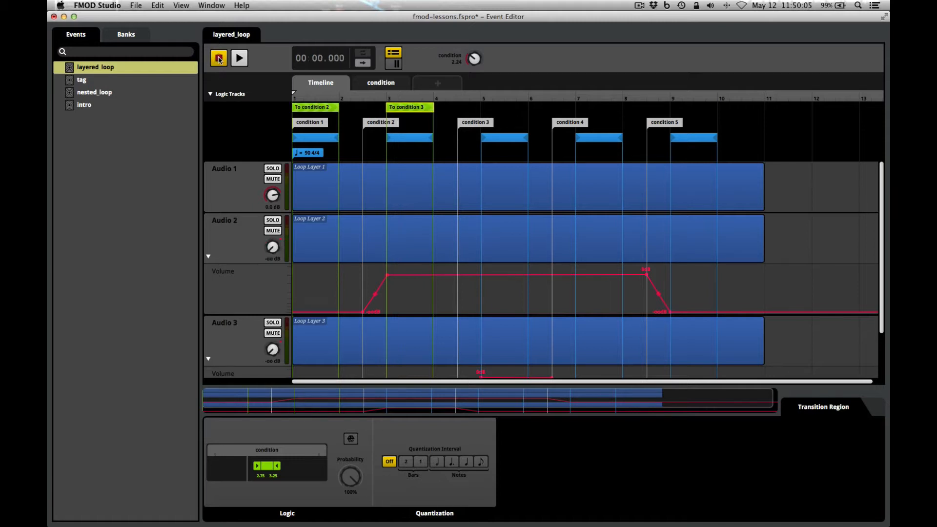
left_click(144, 5)
left_click(144, 63)
Step: Reset condition to 1.00, play the event, raise condition to 2.30 and on to 3.00 to test both transitions, and stop
left_click_drag(471, 59, 469, 80)
left_click(240, 58)
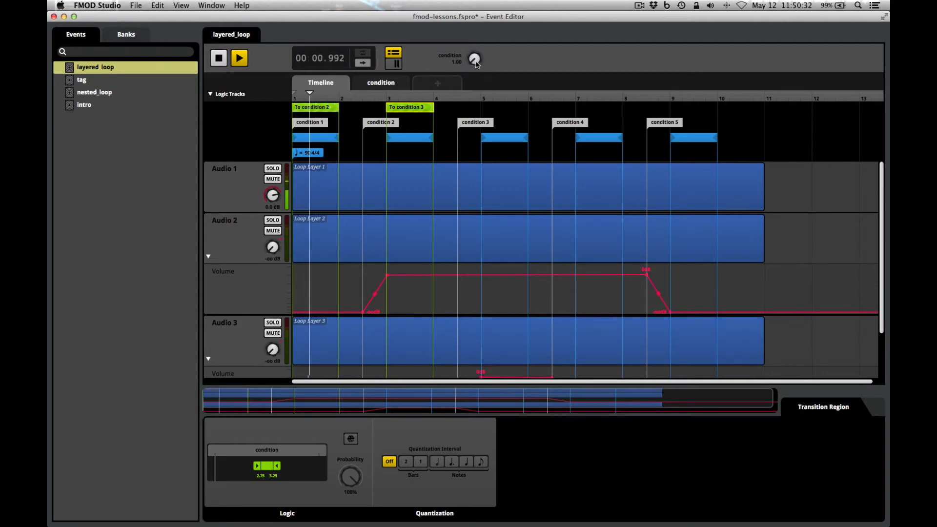
left_click_drag(475, 62, 476, 52)
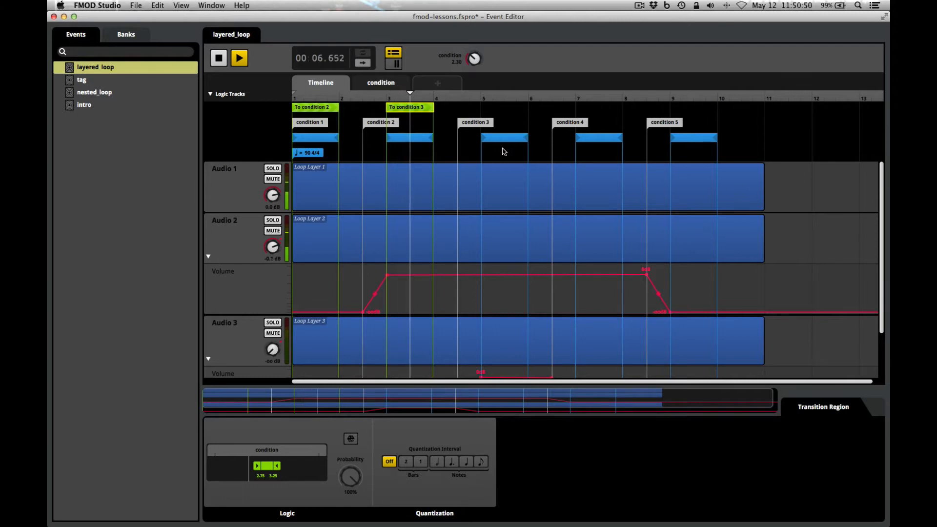
left_click(454, 60)
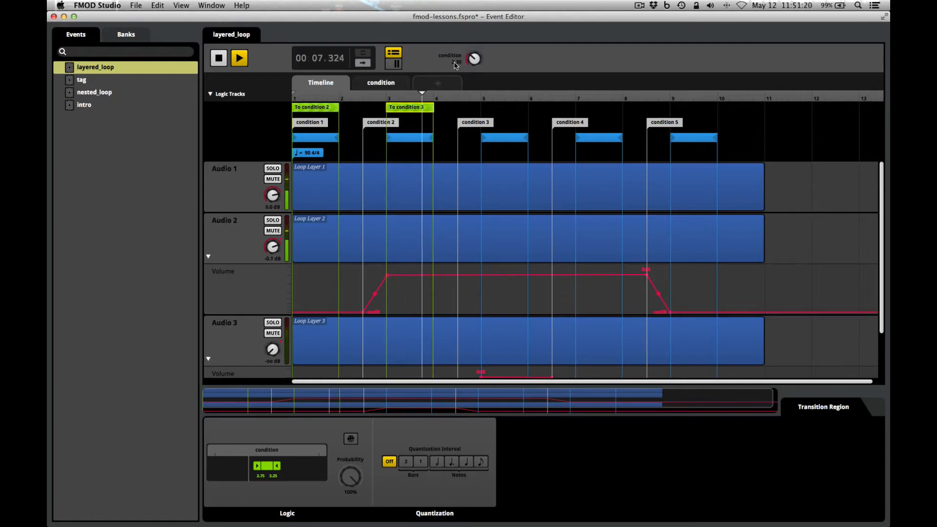
left_click_drag(454, 65, 454, 51)
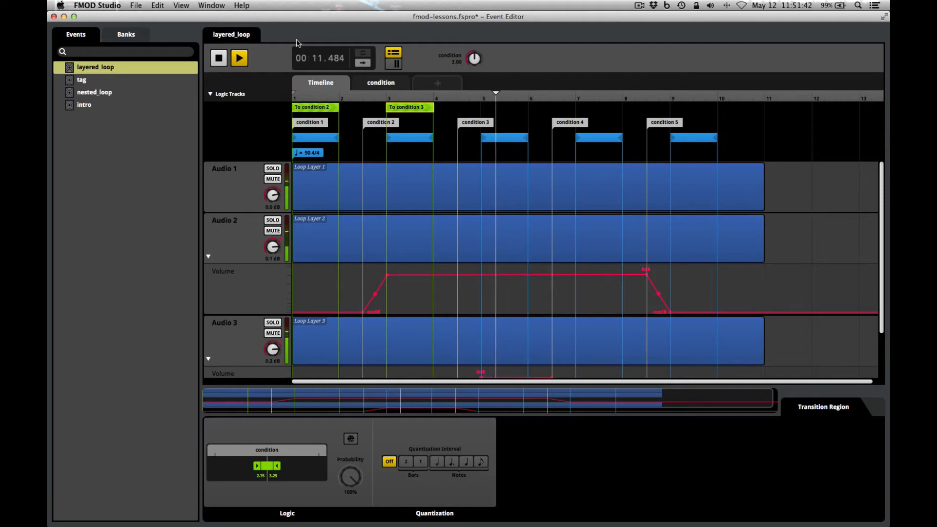
left_click(220, 58)
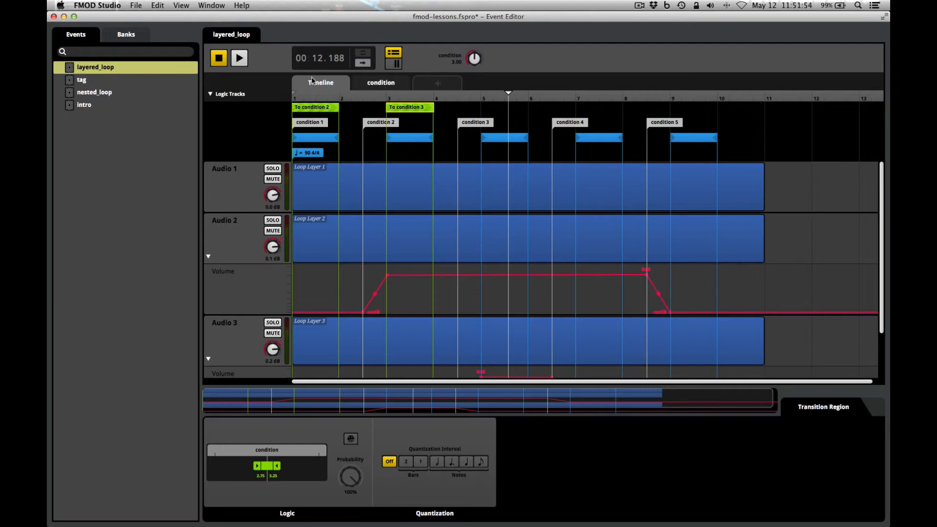
Step: Add a transition region to condition 4, spanning the condition 3 loop region from bar 5 to bar 6
right_click(488, 112)
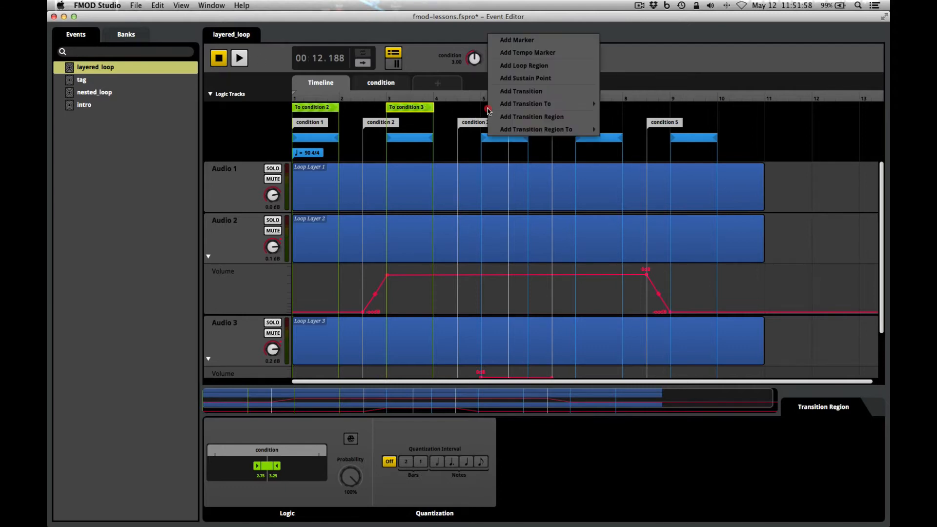
mouse_move(523, 130)
left_click(628, 91)
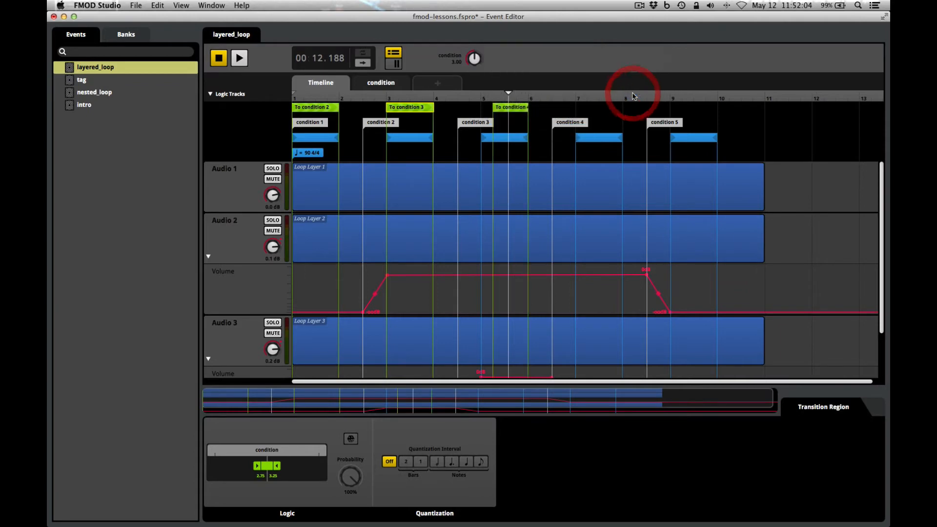
left_click(509, 108)
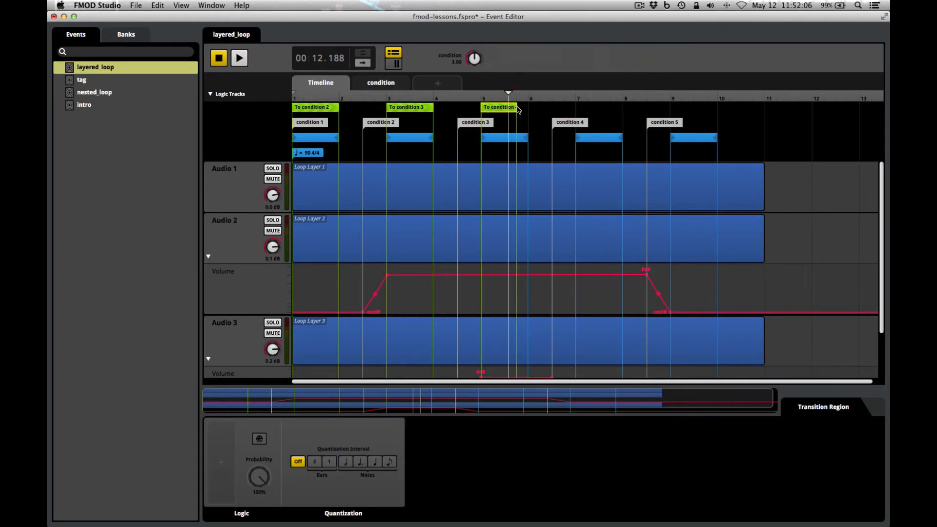
left_click_drag(514, 108, 528, 109)
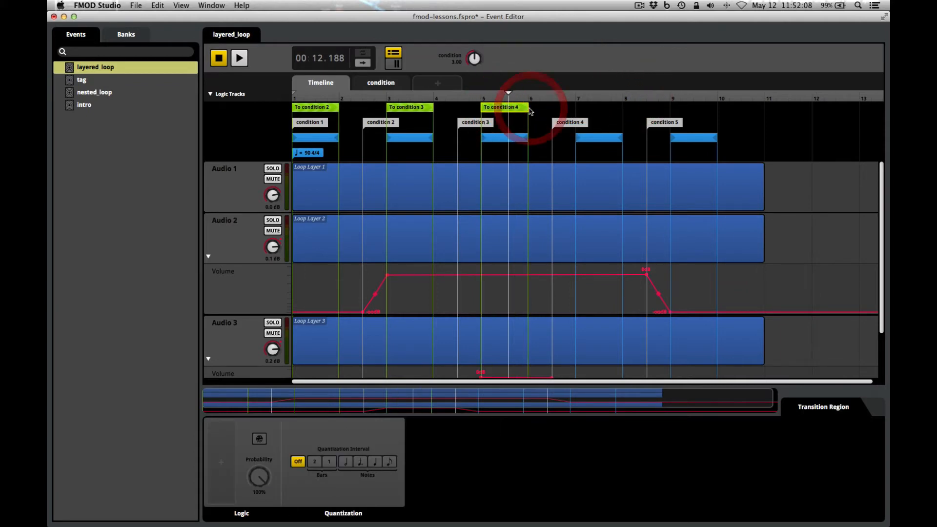
Step: Add a condition parameter condition to the To condition 4 transition region and set its range to 3.75 through 4.25
left_click(221, 462)
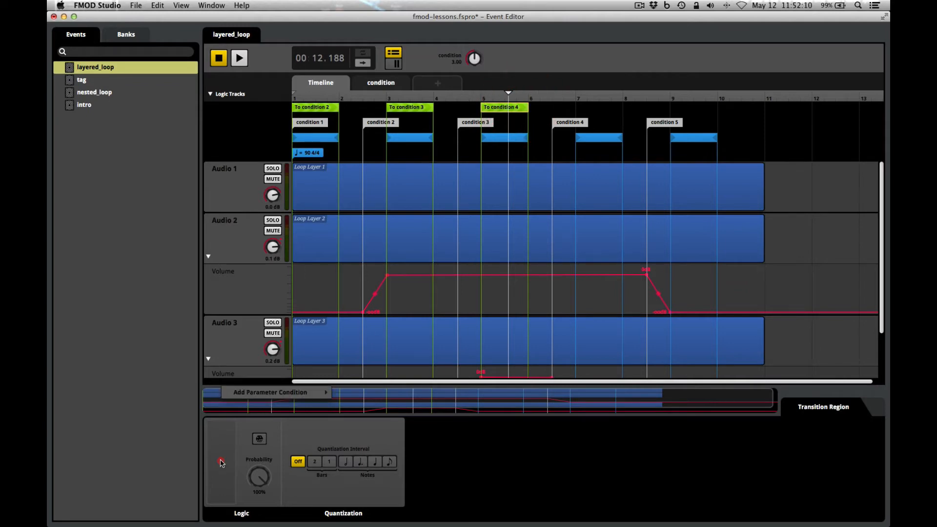
mouse_move(270, 399)
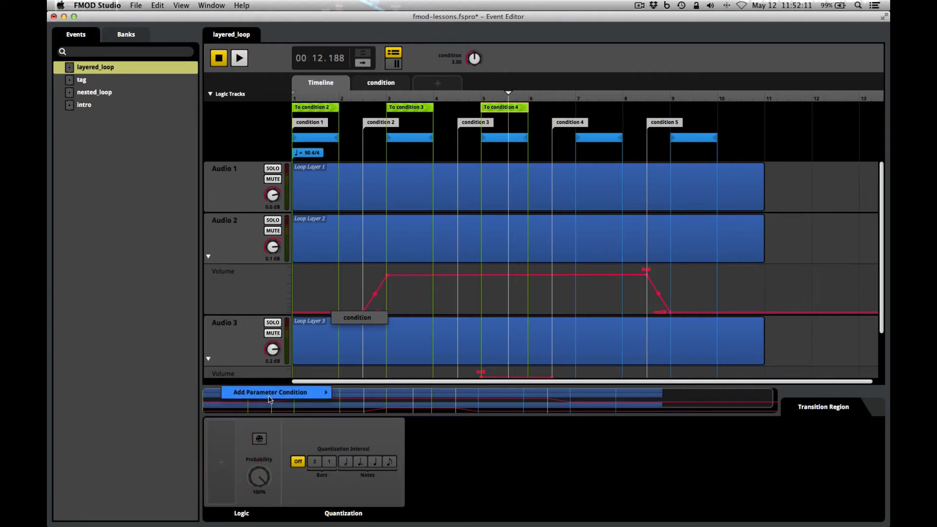
left_click(351, 318)
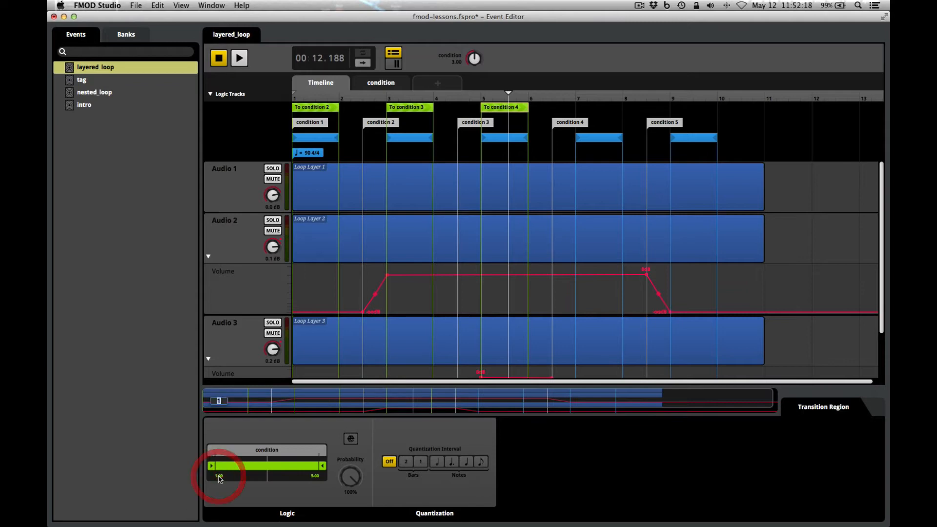
type("5")
key("Return")
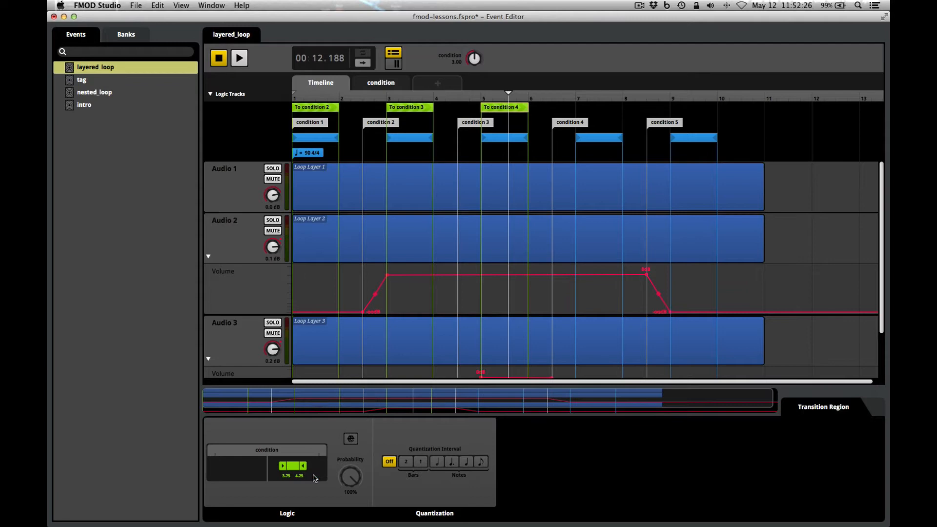
Step: Add a transition region to condition 5, spanning the condition 4 loop region from bar 7 to bar 8
right_click(584, 109)
mouse_move(634, 128)
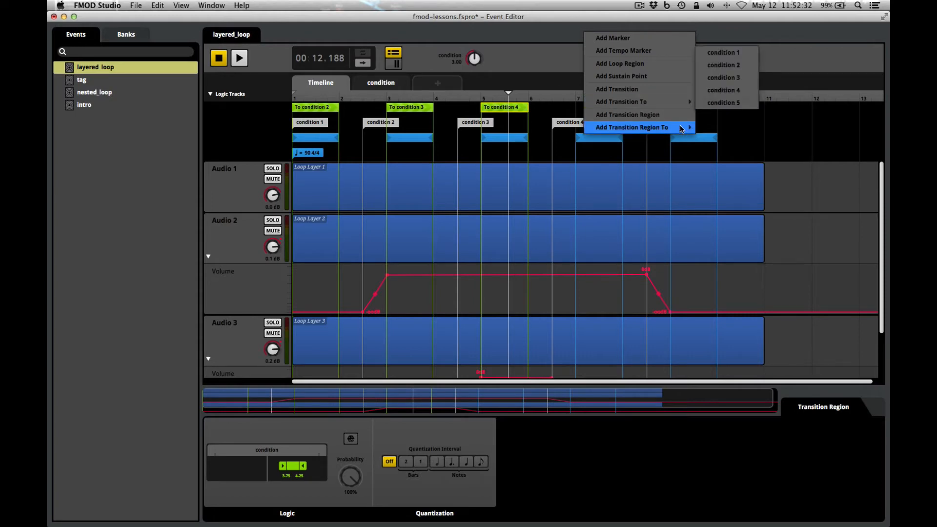
left_click(716, 104)
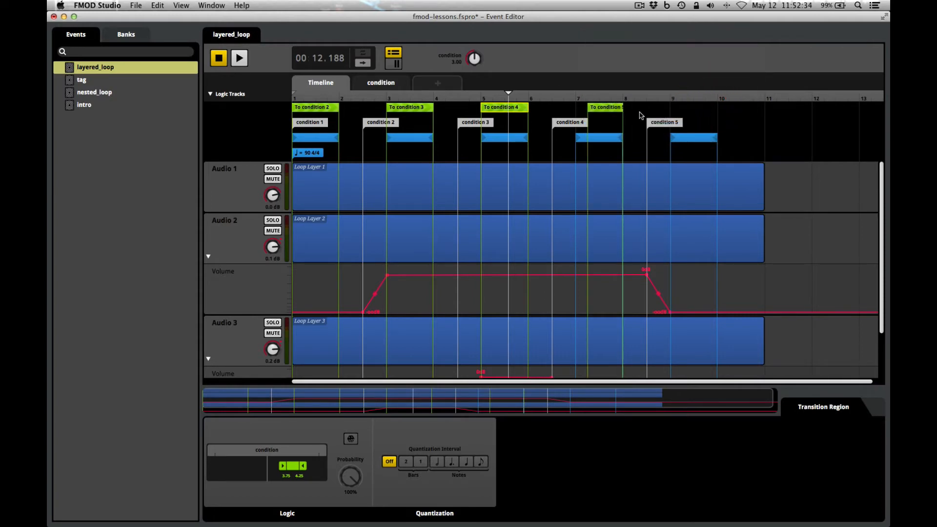
left_click_drag(588, 109, 576, 108)
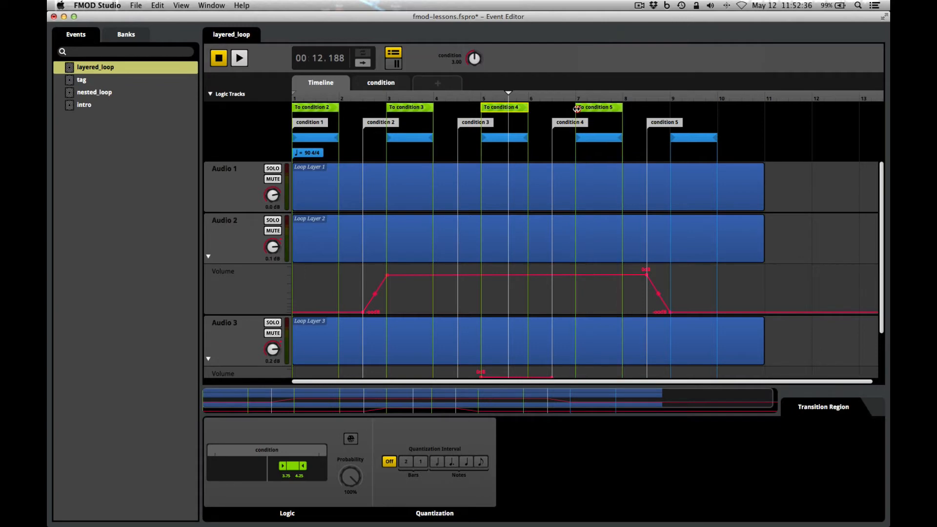
Step: Add a condition parameter condition to the To condition 5 transition region with a range of 4.75 through 5.00
right_click(225, 458)
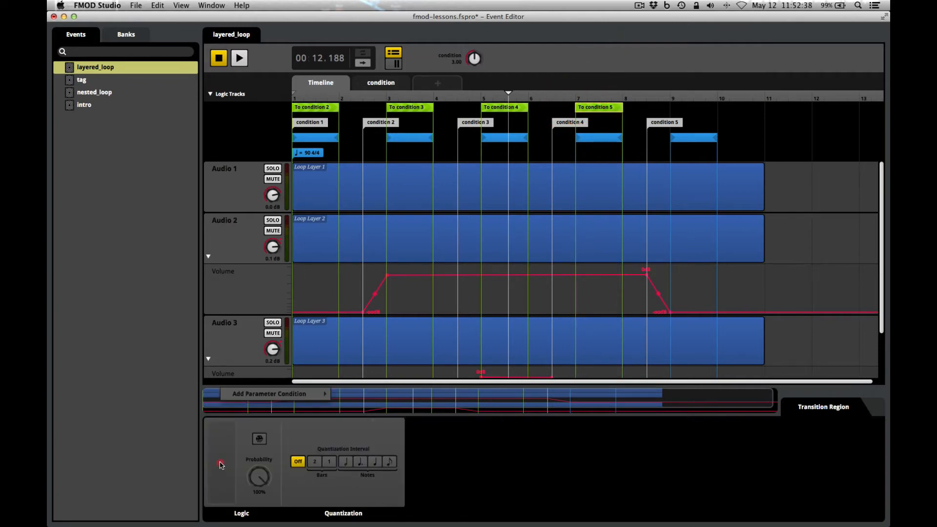
mouse_move(322, 393)
left_click(346, 320)
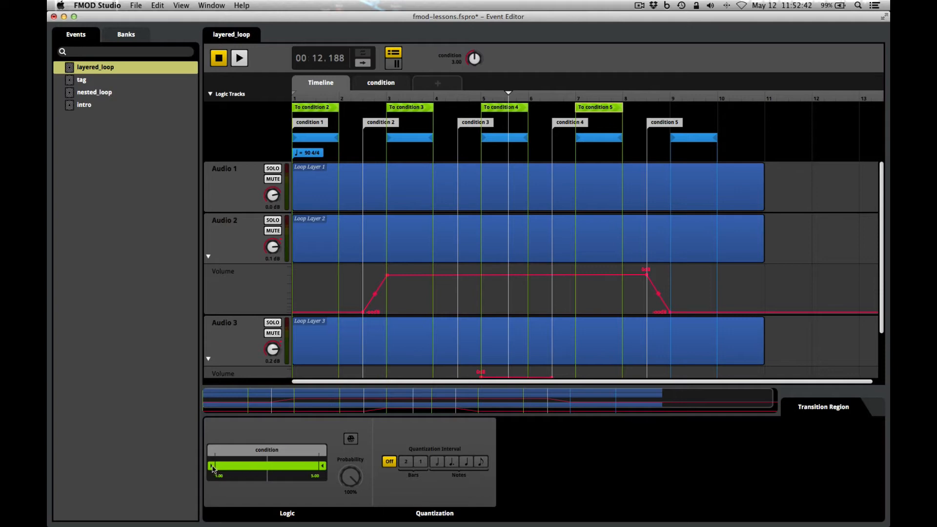
left_click_drag(212, 468, 289, 467)
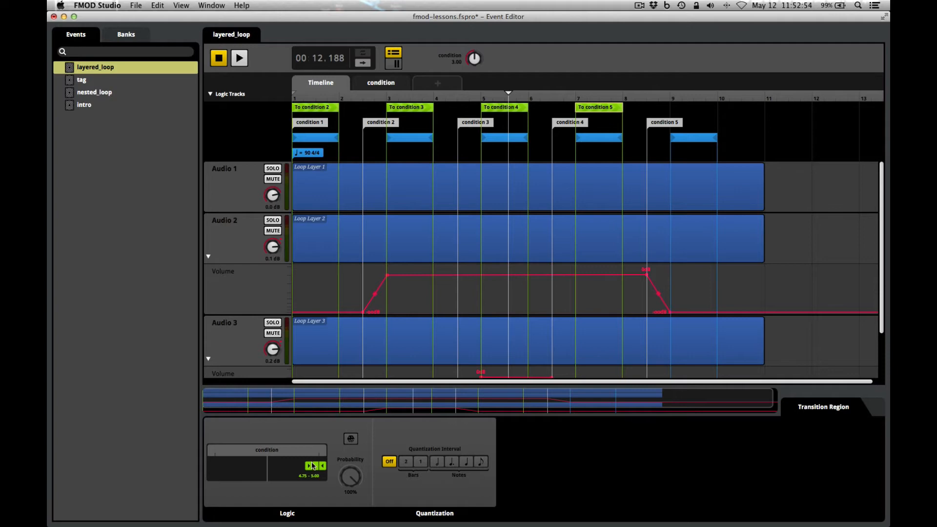
Step: Save the project and return the playhead to the event's start
left_click(136, 5)
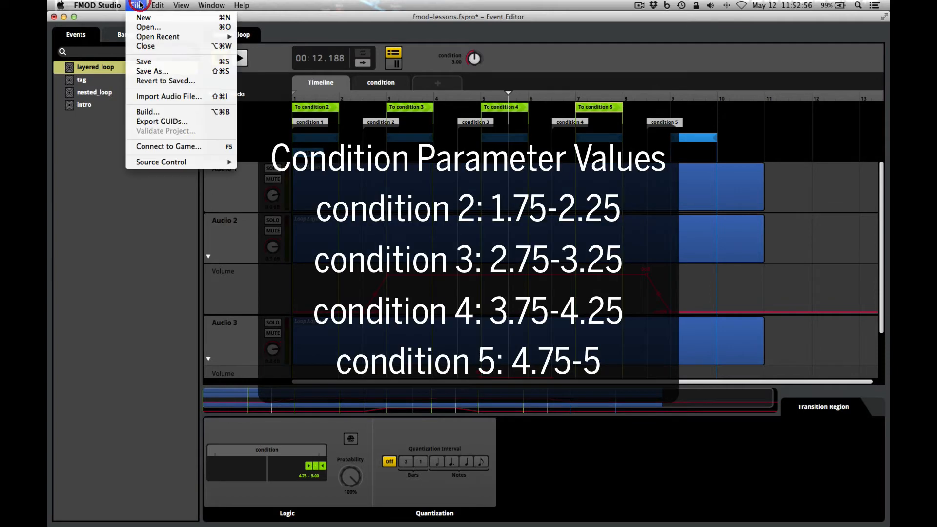
left_click(157, 62)
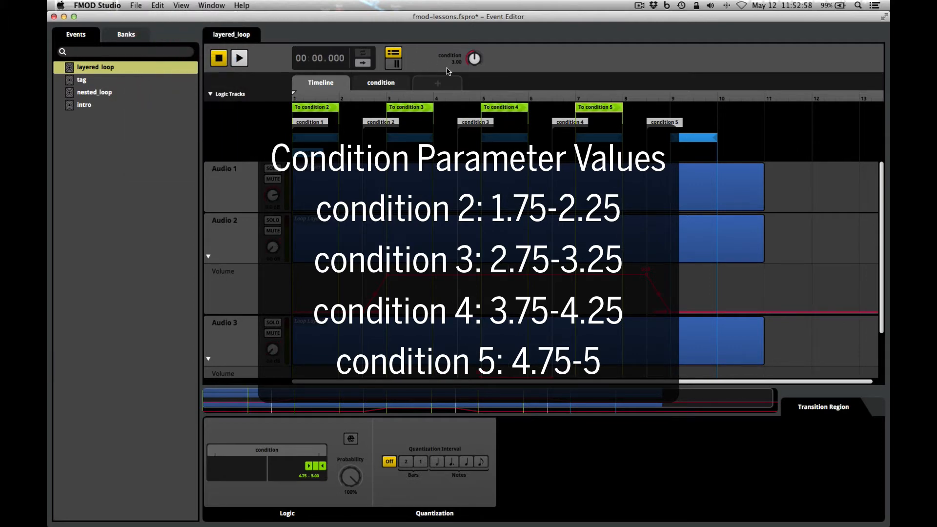
left_click(220, 63)
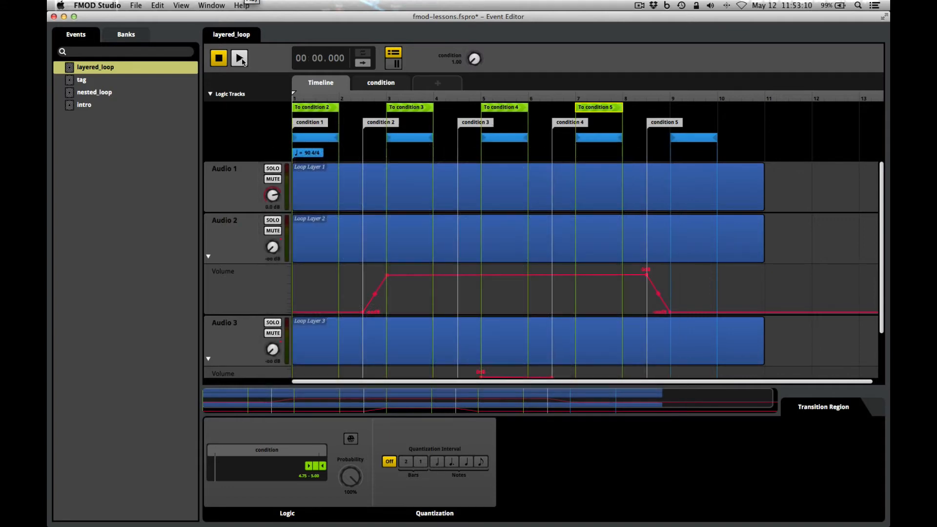
Step: Play the event from condition 1.00 and raise condition in stages to 2.00, 2.88 and 3.92 to test the transitions
left_click(241, 58)
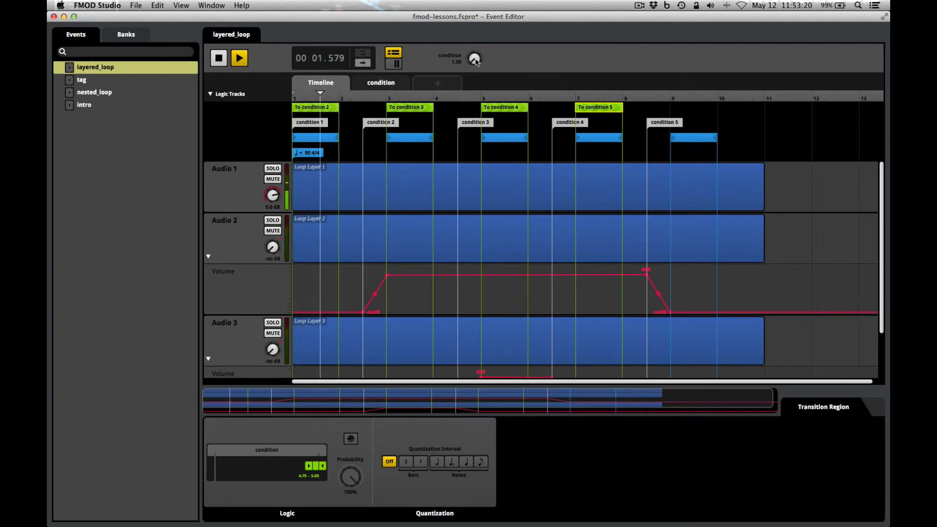
left_click_drag(474, 59, 475, 54)
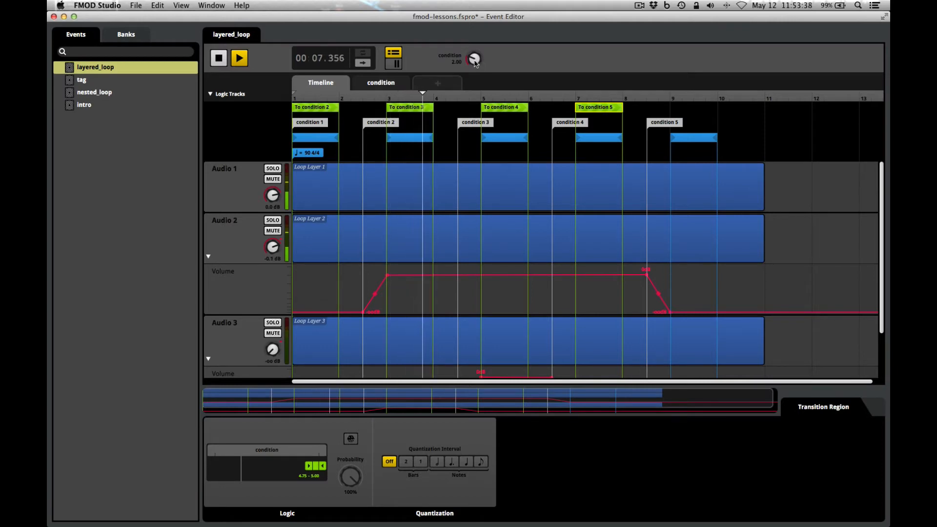
mouse_move(475, 60)
left_mouse_down()
mouse_move(474, 50)
mouse_move(476, 64)
left_mouse_up()
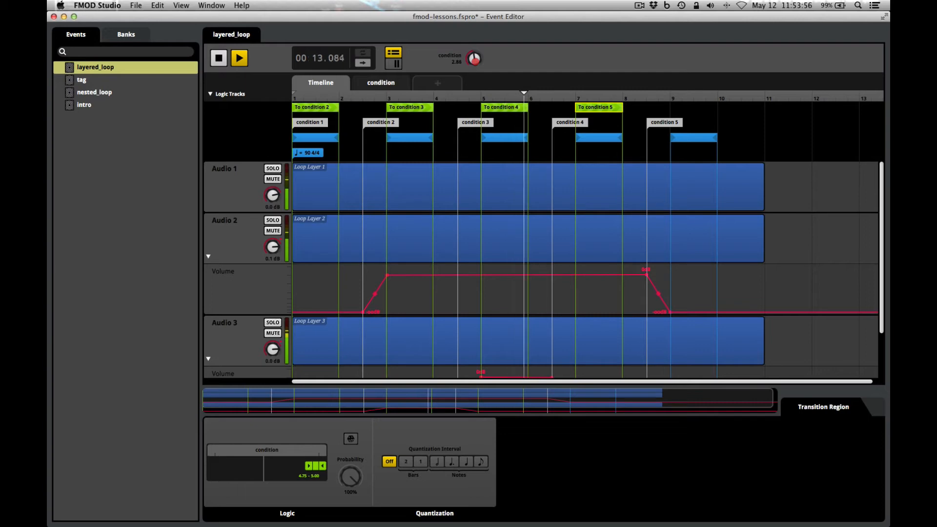
left_click_drag(474, 58, 474, 38)
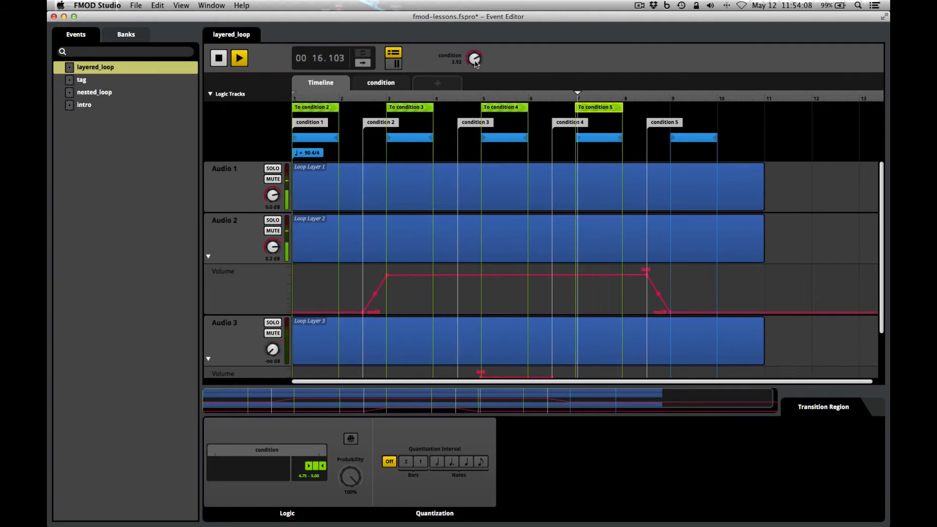
Step: Hide the transition region's properties deck to give the event's tracks more room
left_click(181, 5)
left_click(202, 28)
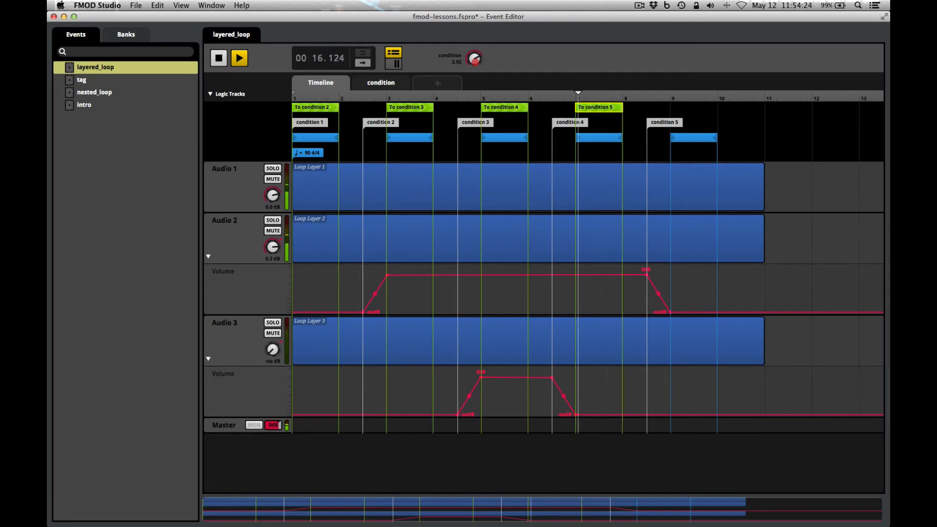
Step: Raise condition to 5.00 during playback to test the transition to condition 5
left_click_drag(475, 63, 476, 47)
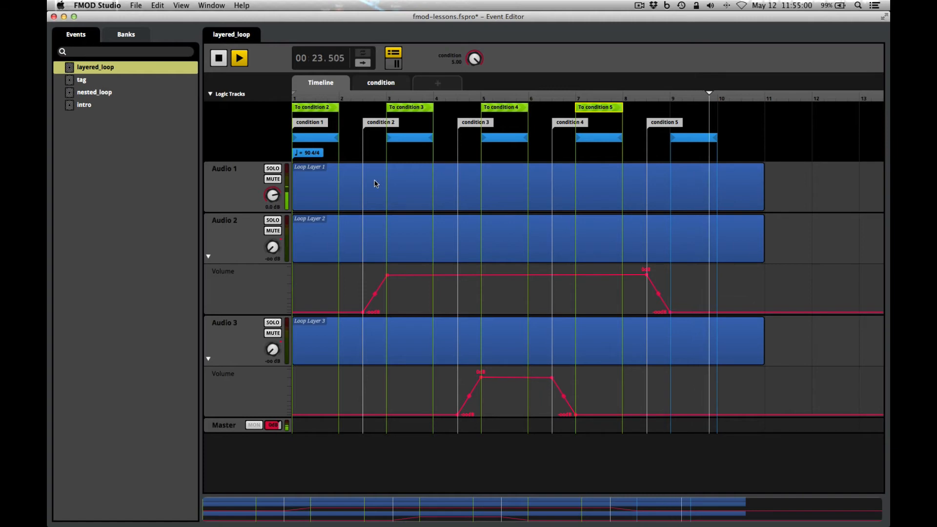
Step: Show the deck for the Loop Layer 1 sound on Audio 1 and stop playback
left_click(308, 186)
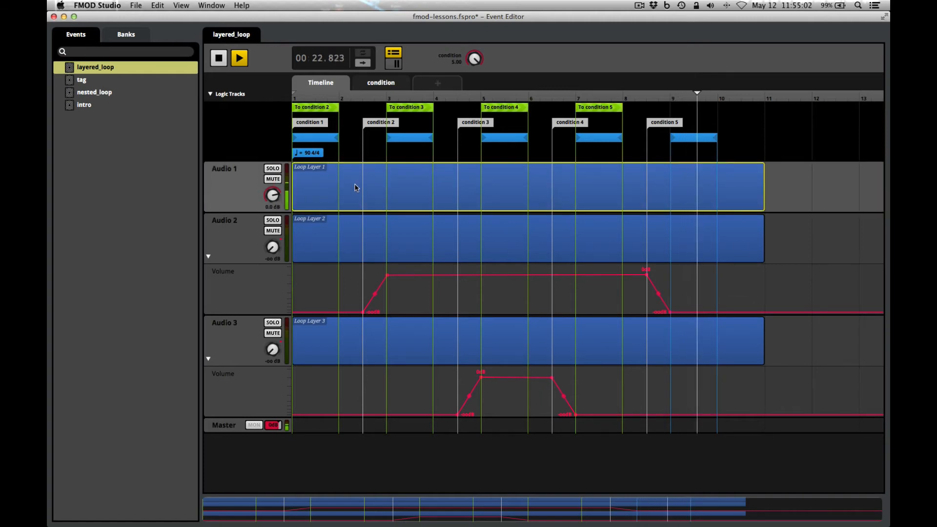
left_click(185, 6)
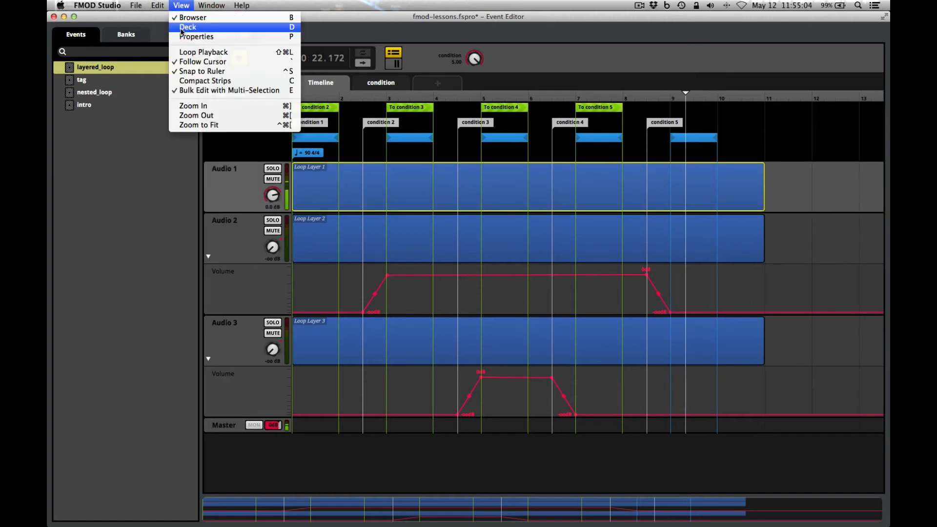
left_click(181, 27)
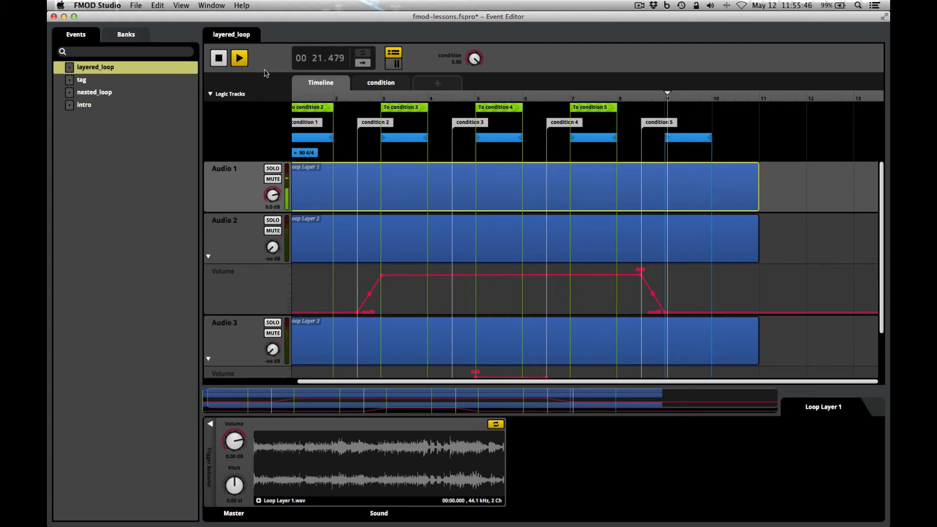
left_click(220, 59)
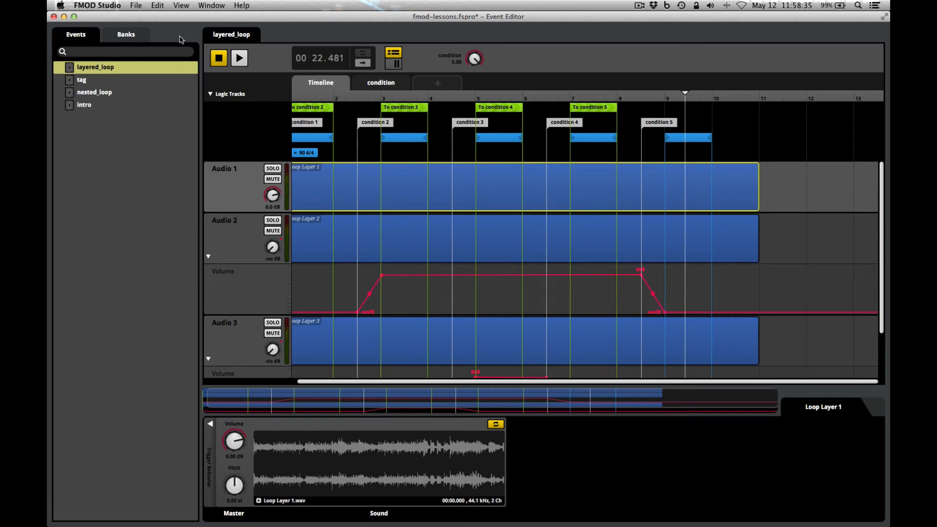
Step: Add an AHDSR modulator to the volume of the Master track's fader
left_click(181, 6)
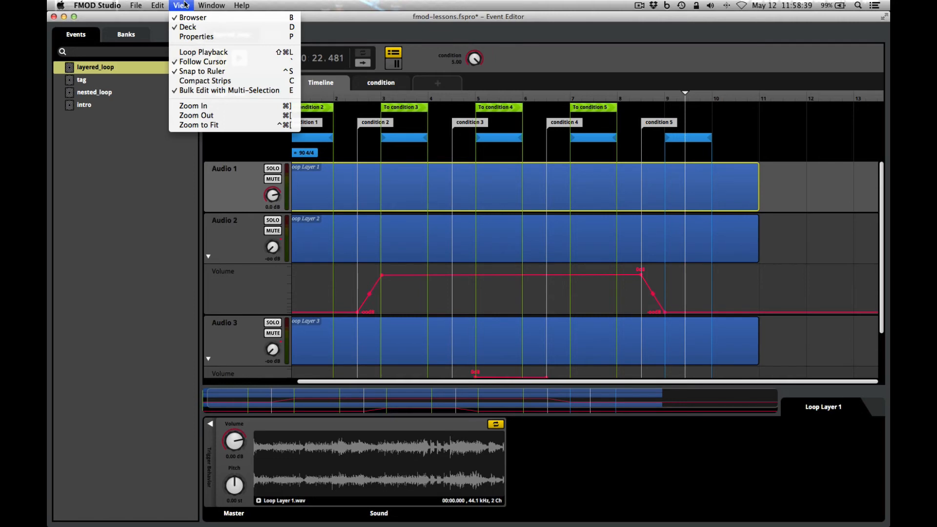
left_click(185, 28)
scroll(425, 256, "down", 1)
scroll(425, 256, "down", 1)
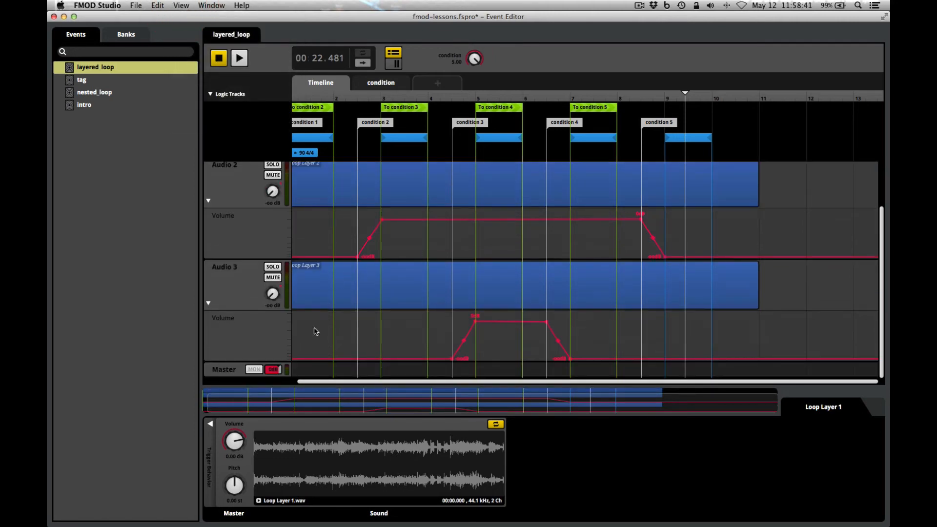
left_click(224, 375)
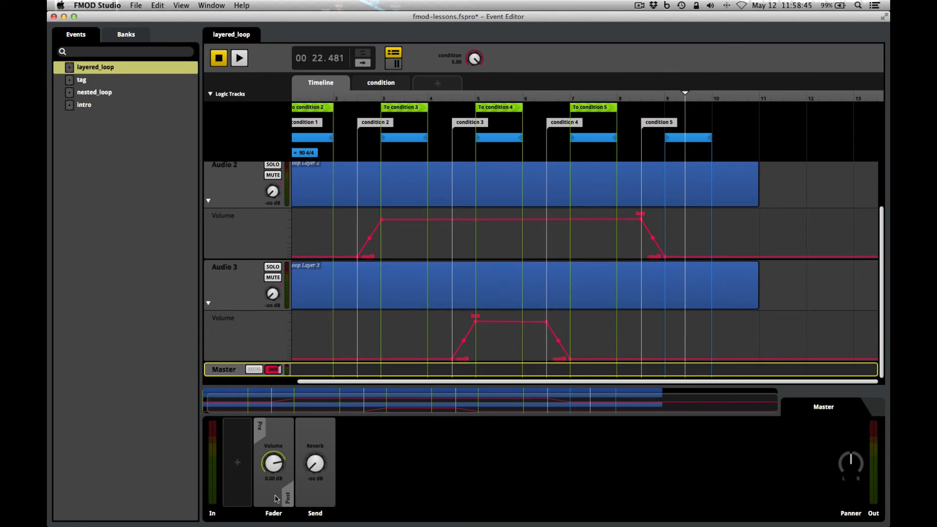
right_click(271, 470)
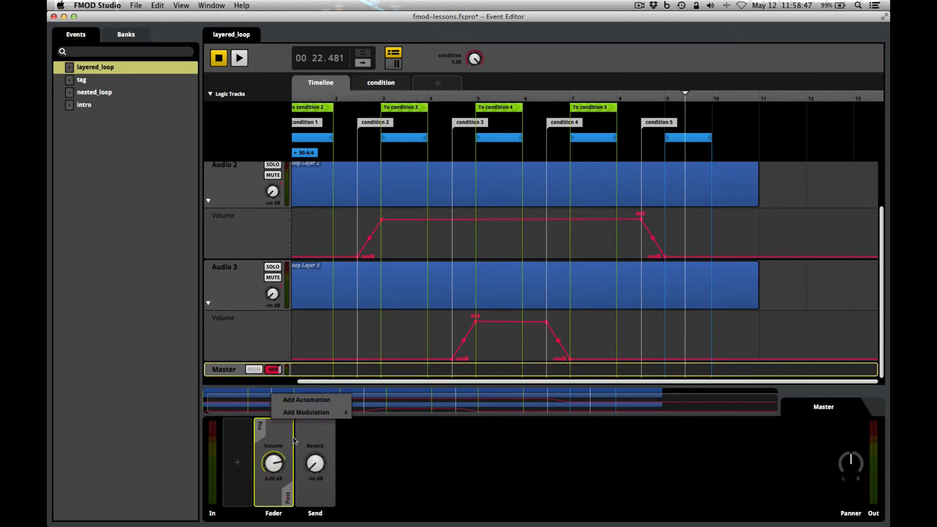
mouse_move(305, 417)
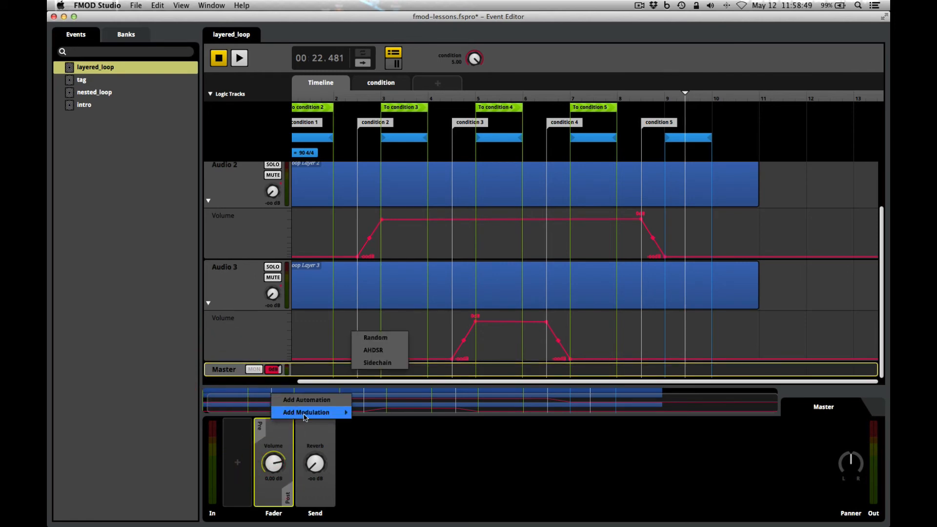
left_click(390, 352)
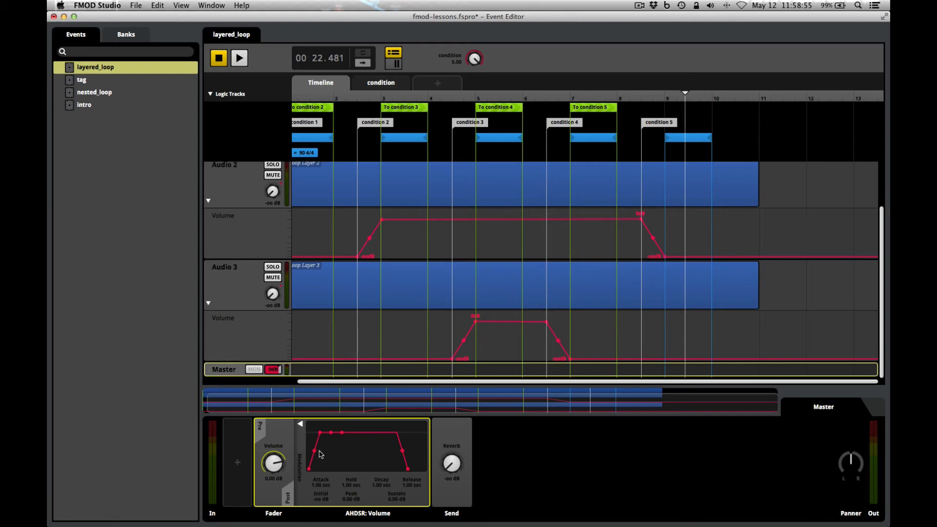
Step: Set the AHDSR modulator's attack to 0 ms and its release to 3 seconds
left_click_drag(320, 432, 303, 434)
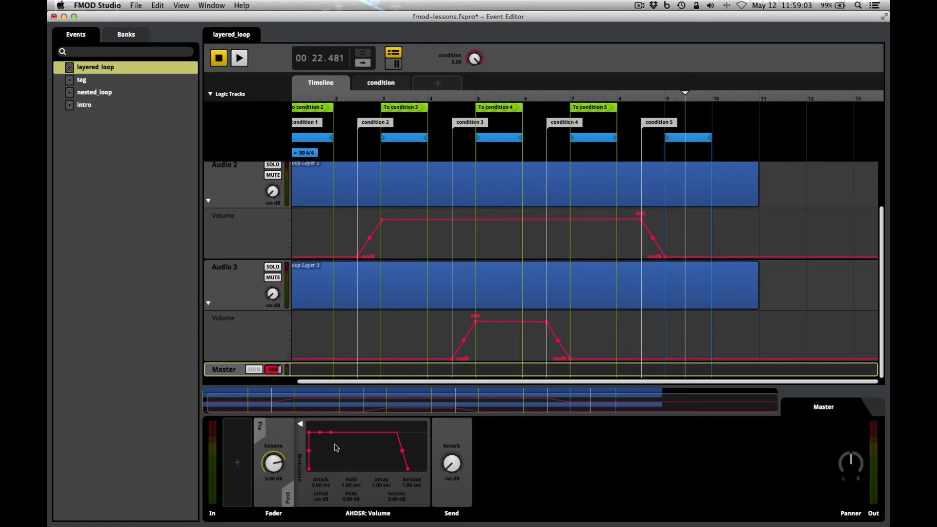
double_click(407, 488)
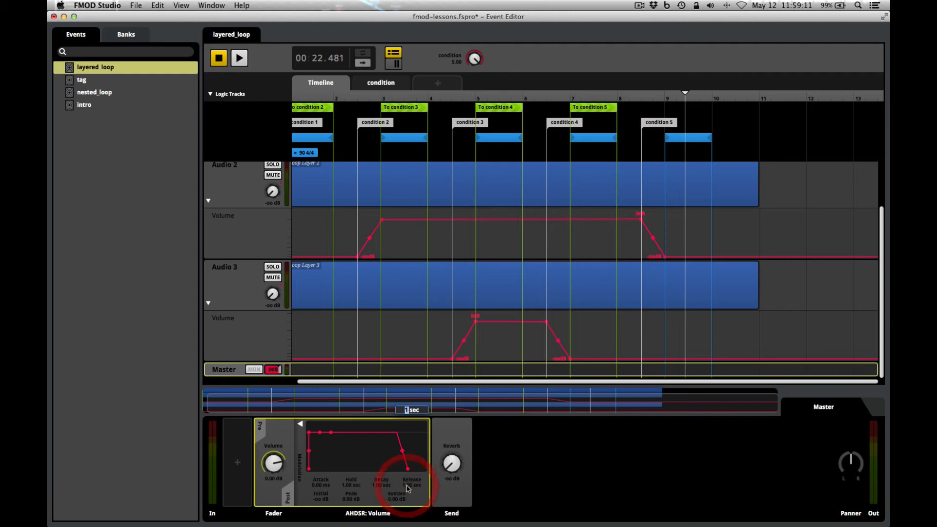
type("3")
key("Return")
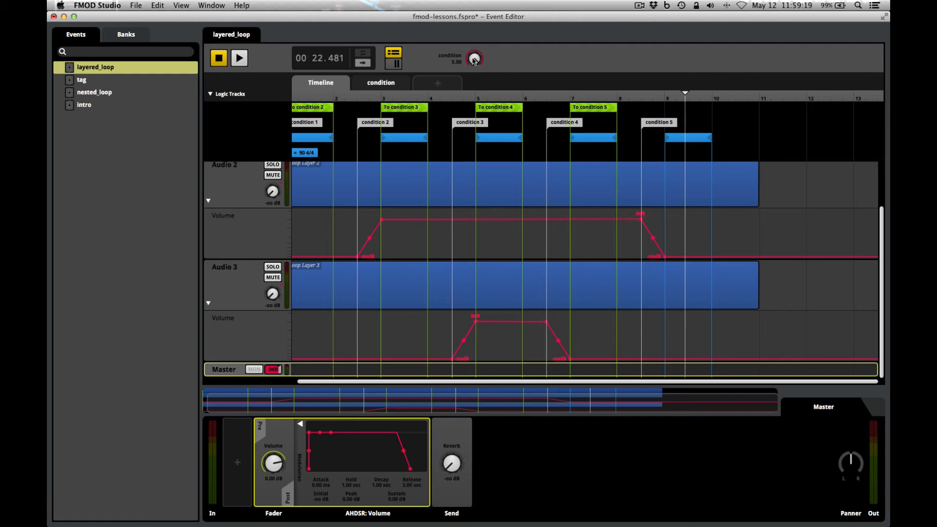
Step: Reset condition to 1.00, play the event from its start and stop it to test the fade-out
left_click_drag(473, 59, 488, 3)
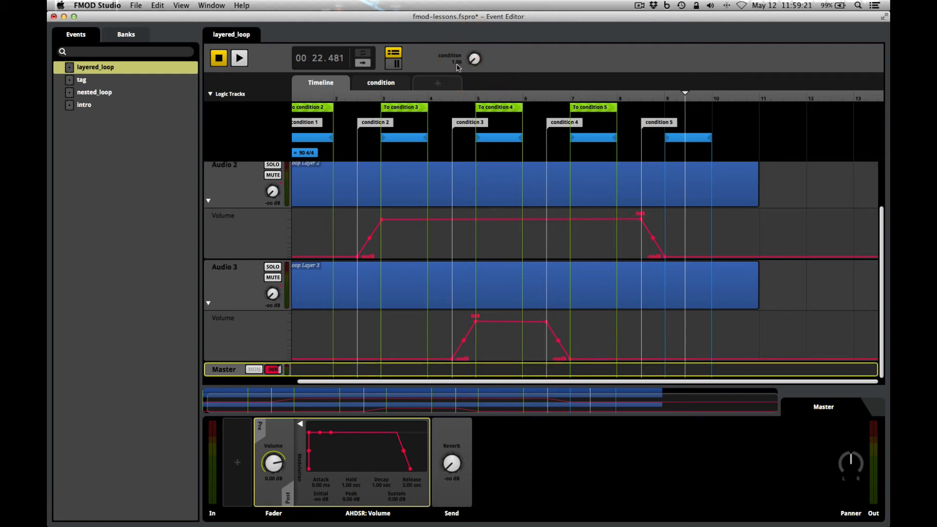
left_click(217, 64)
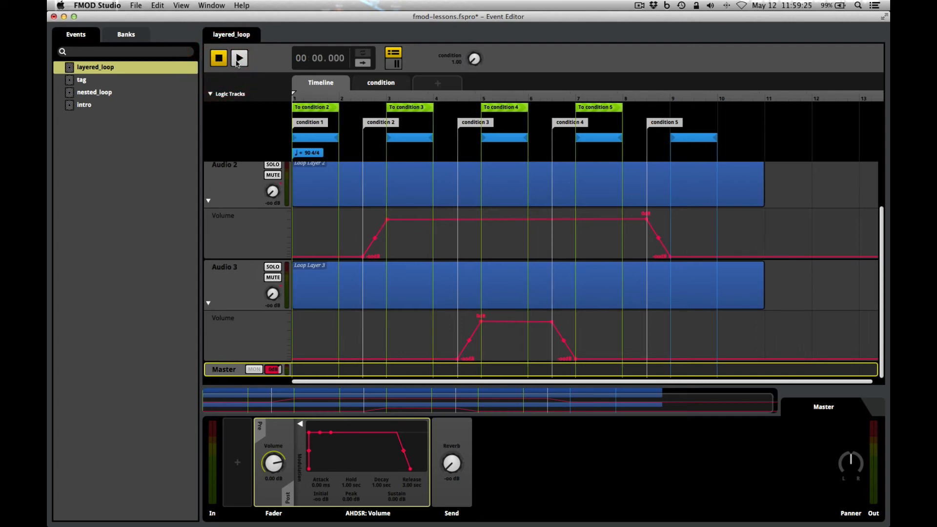
left_click(239, 59)
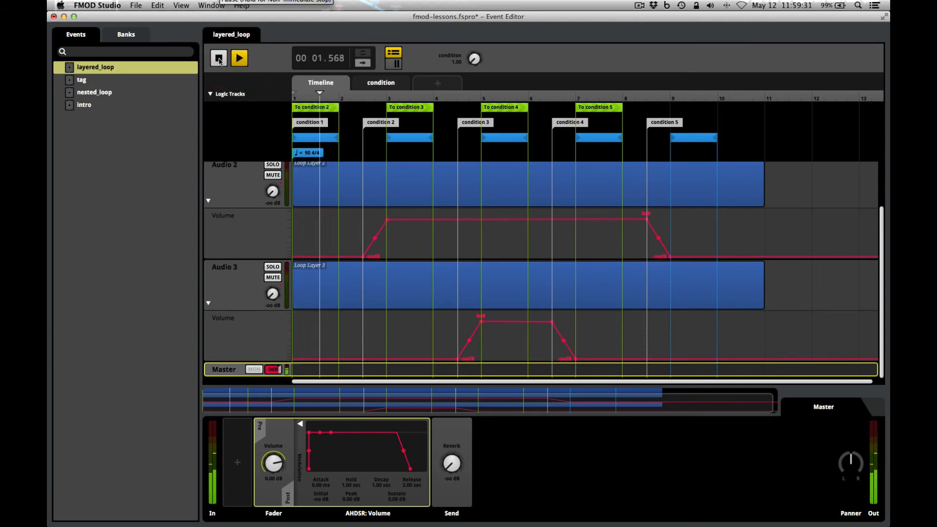
left_click(219, 59)
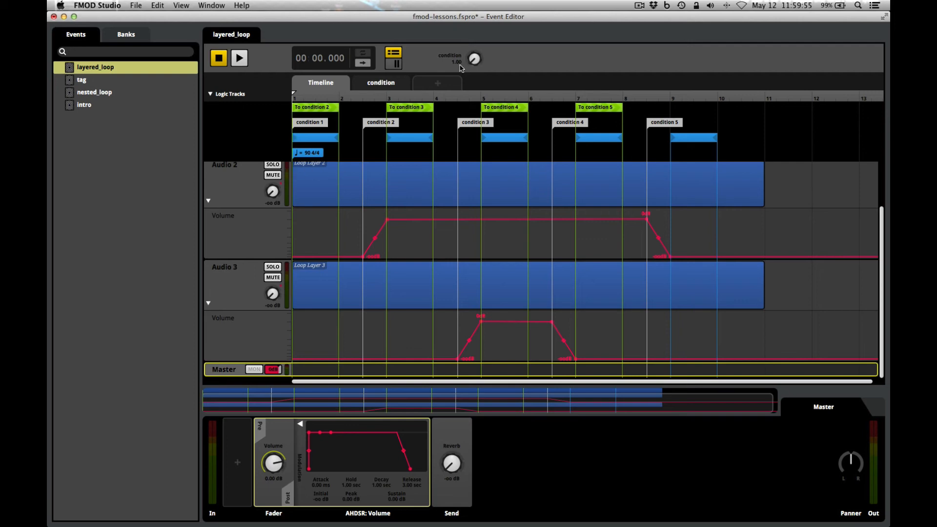
Step: View the condition parameter's tracks and return to the Timeline, closing the calendar alert
left_click(401, 86)
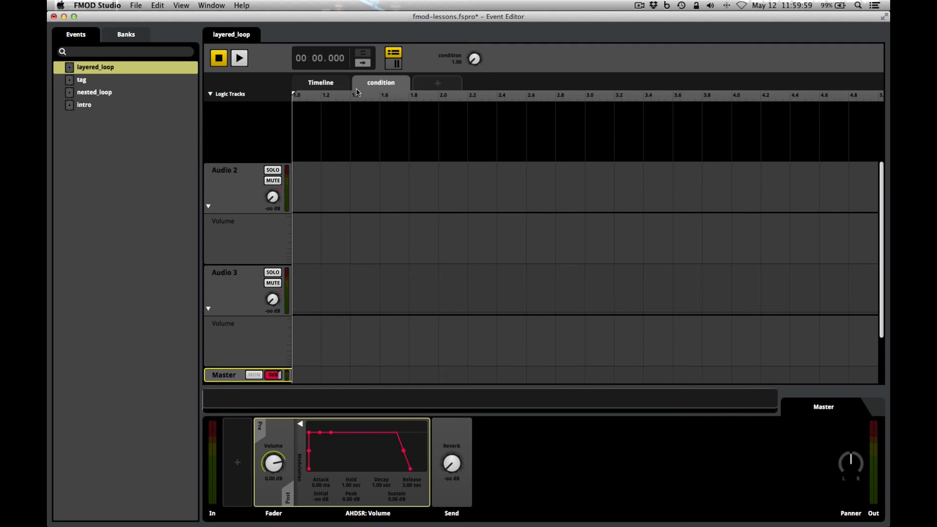
left_click(339, 86)
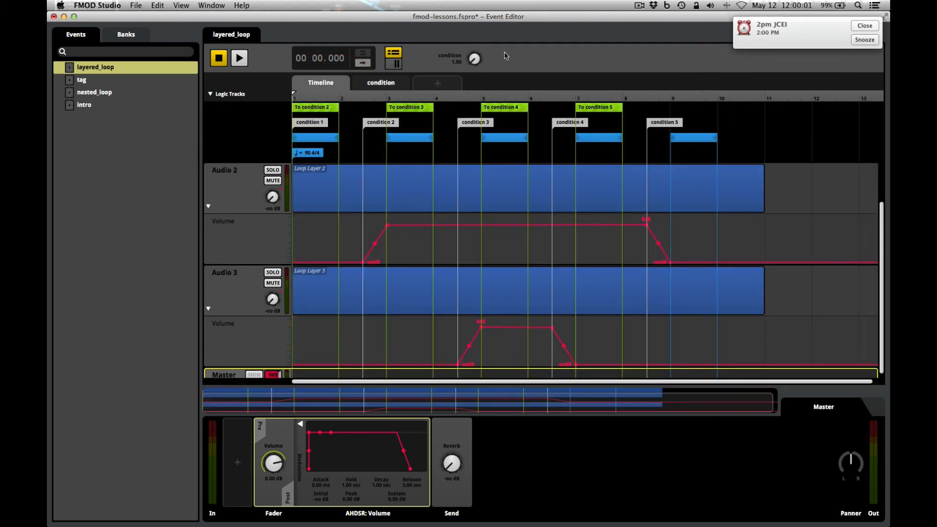
left_click(865, 25)
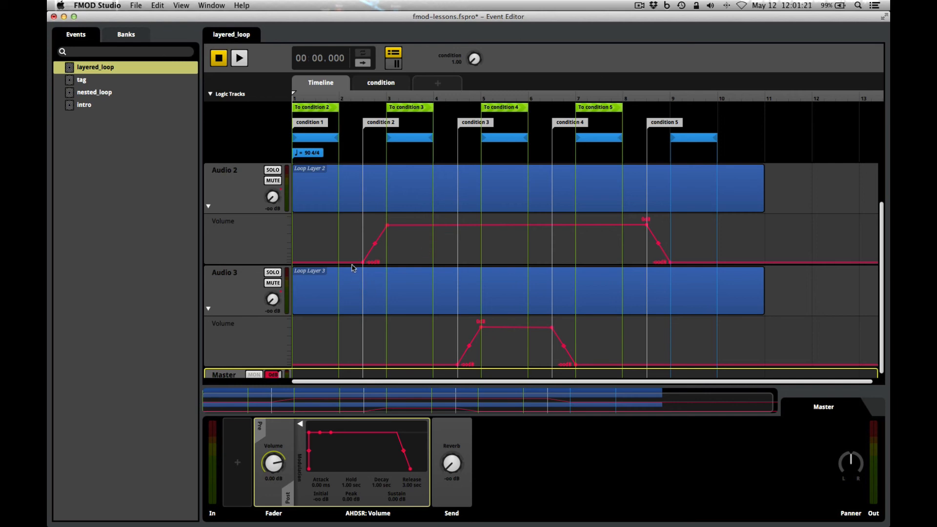
Step: Lower the volume of the Audio 1 track to -2.0 dB
scroll(355, 212, "up", 3)
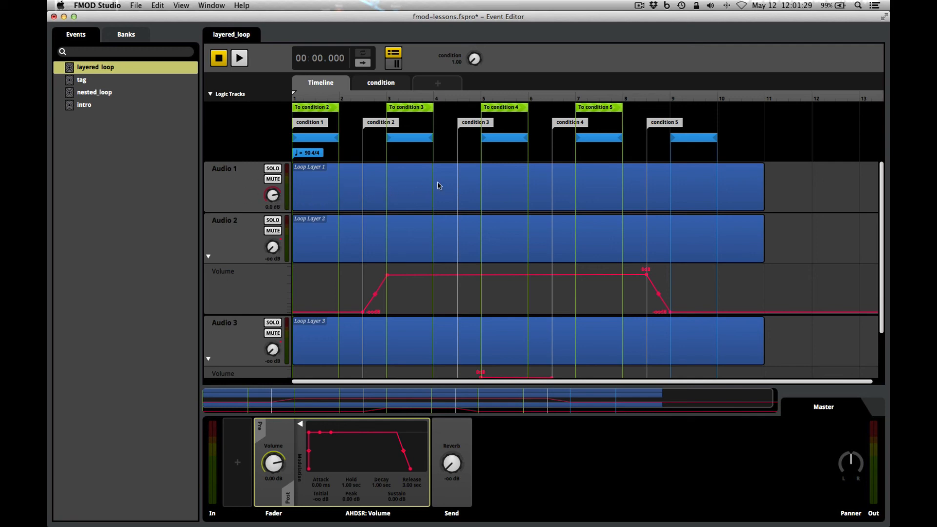
left_click(273, 197)
Step: Raise the two upper points of Audio 2's volume automation slightly, at bar 3 and the condition 5 marker, to make them level
left_click_drag(389, 278, 388, 273)
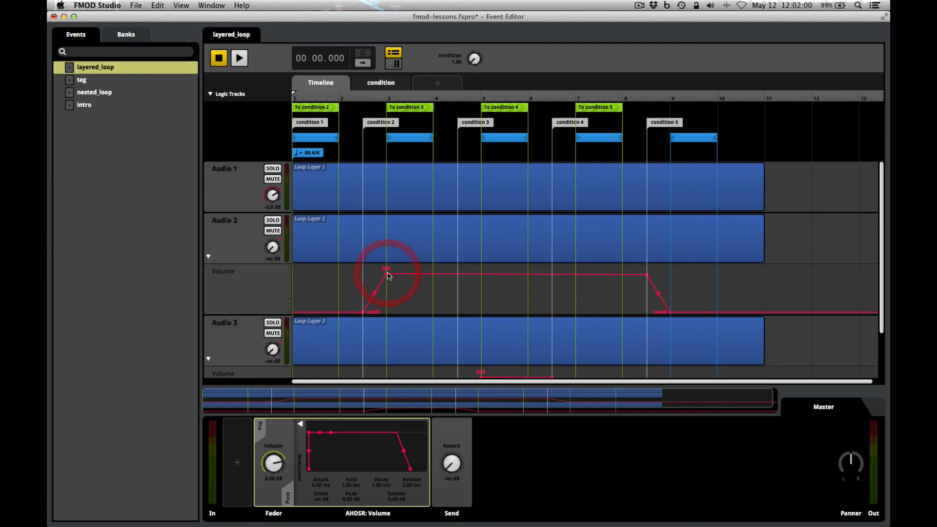
left_click_drag(646, 276, 646, 273)
left_click(645, 273)
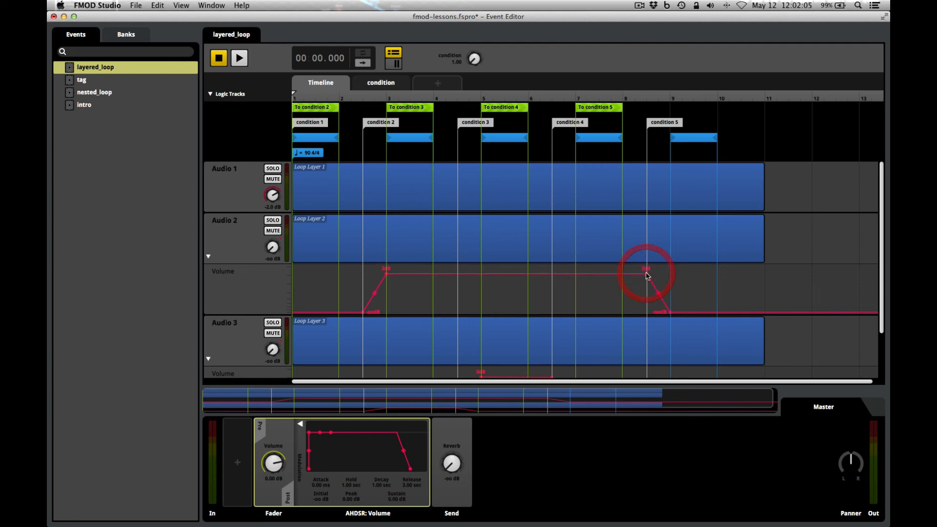